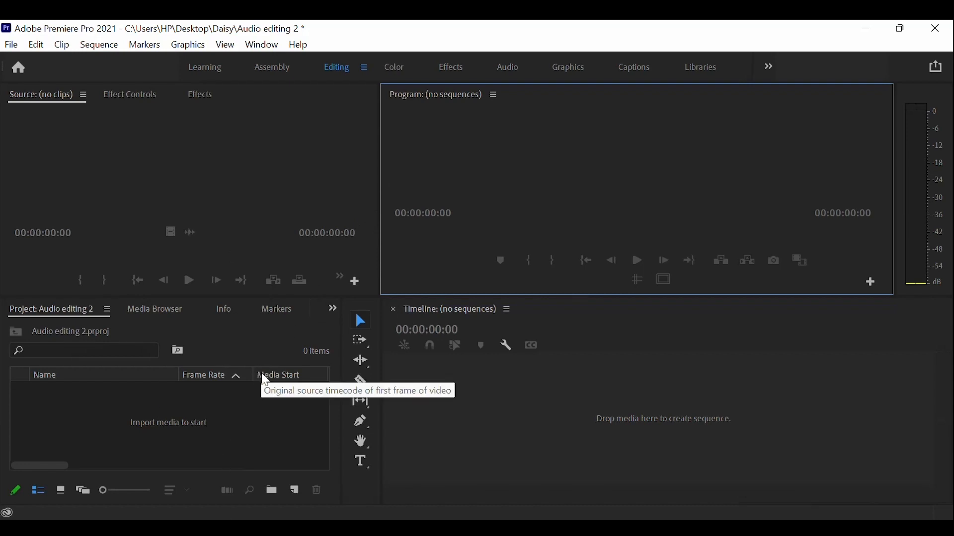
# Step: Import the Business Corporate Promo video from the Maranatha University folder inside Documents into the project
pyautogui.doubleClick(211, 416)
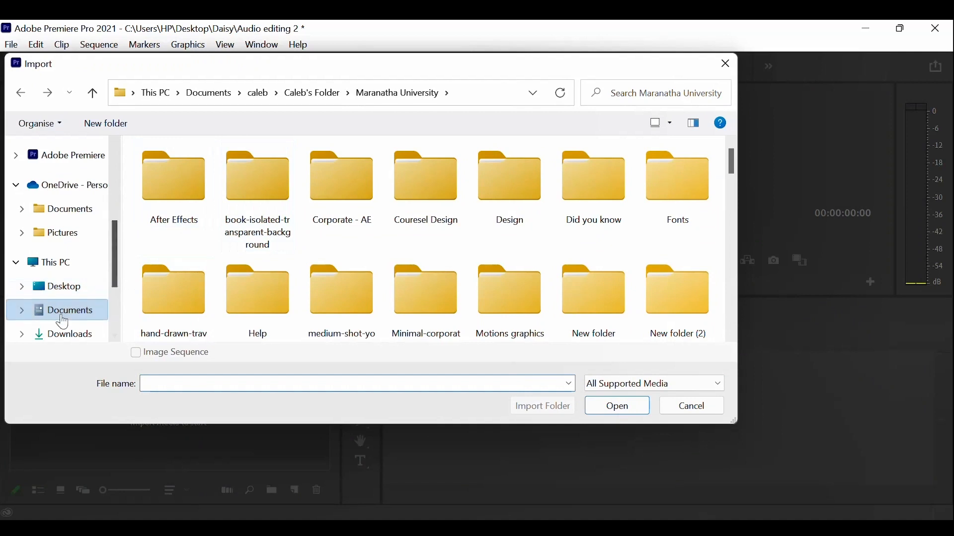
pyautogui.click(59, 311)
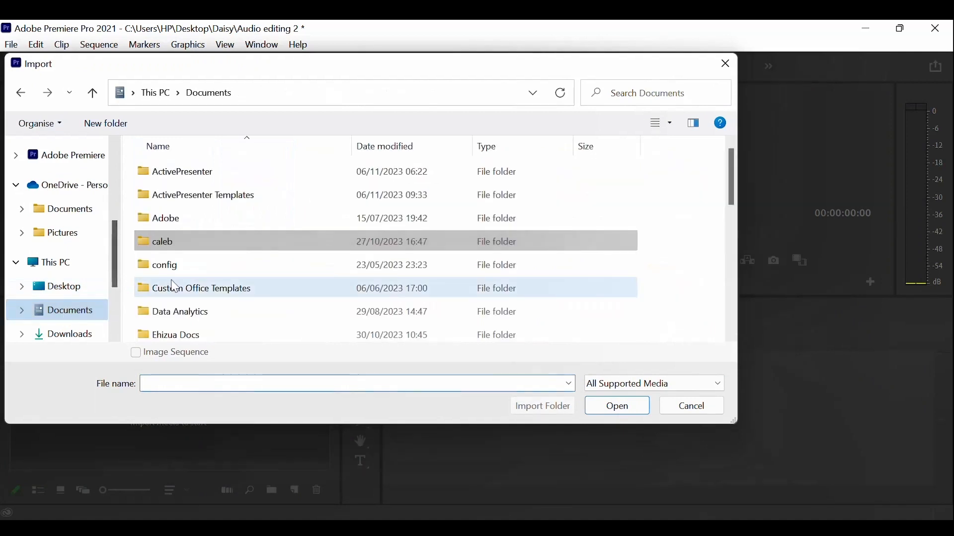
pyautogui.doubleClick(235, 244)
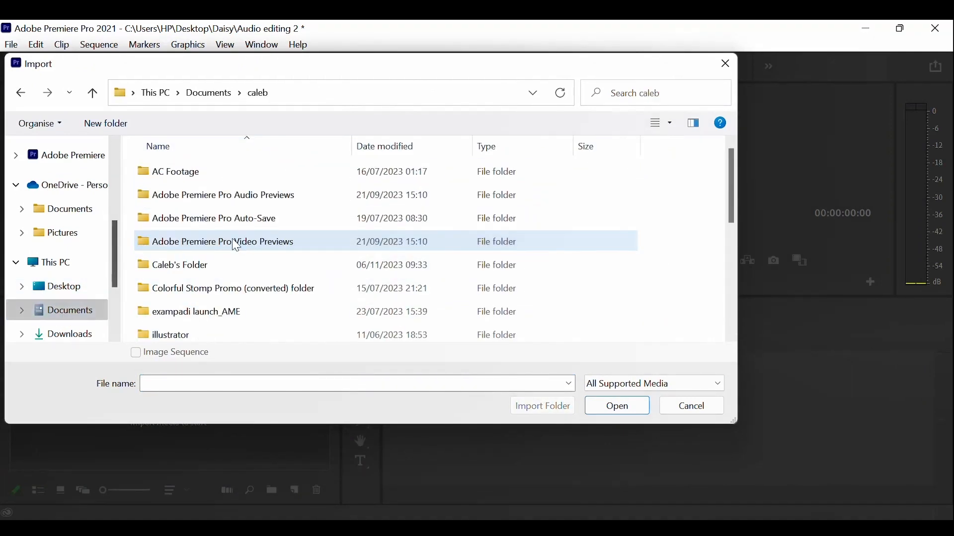
pyautogui.doubleClick(224, 266)
pyautogui.scroll(-1, 353, 255)
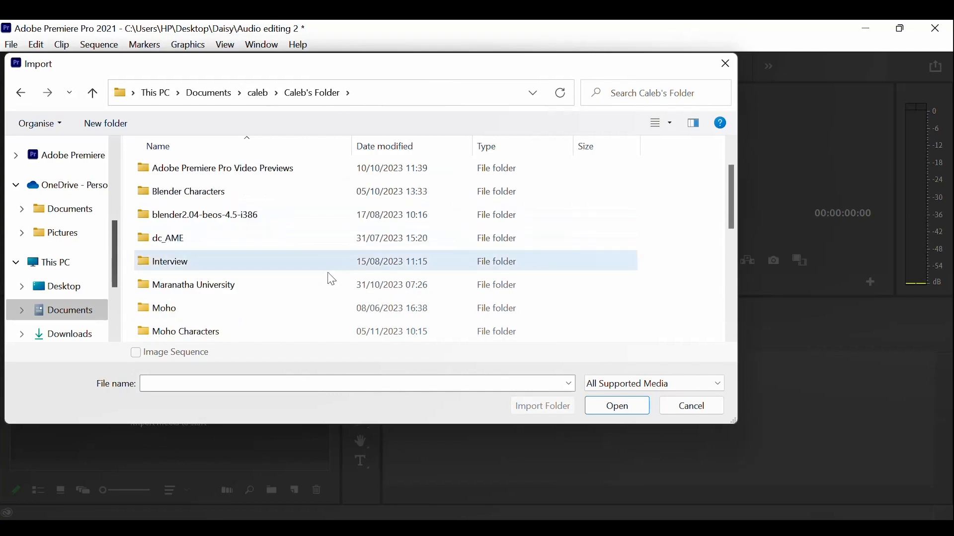
pyautogui.scroll(-2, 330, 278)
pyautogui.scroll(3, 327, 279)
pyautogui.scroll(-1, 308, 277)
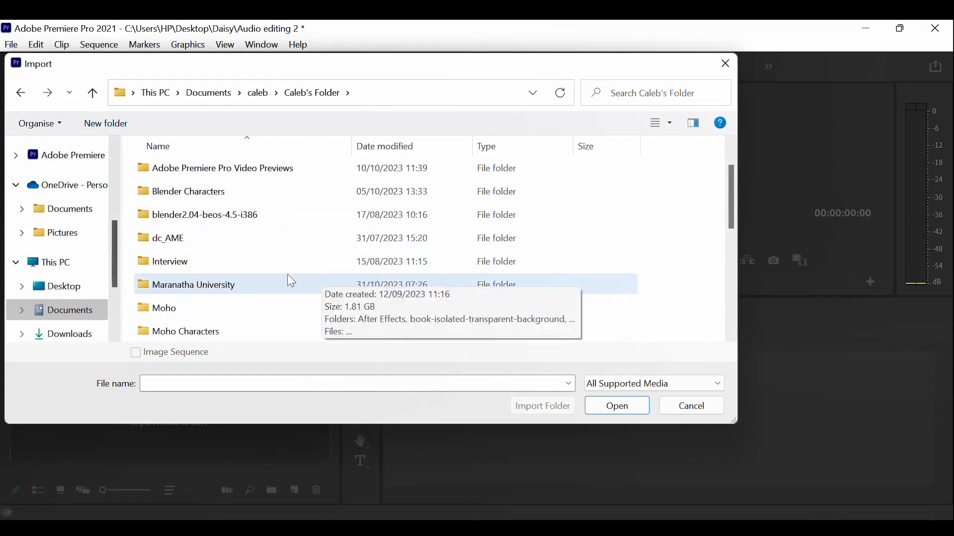
pyautogui.doubleClick(242, 285)
pyautogui.scroll(-10, 240, 281)
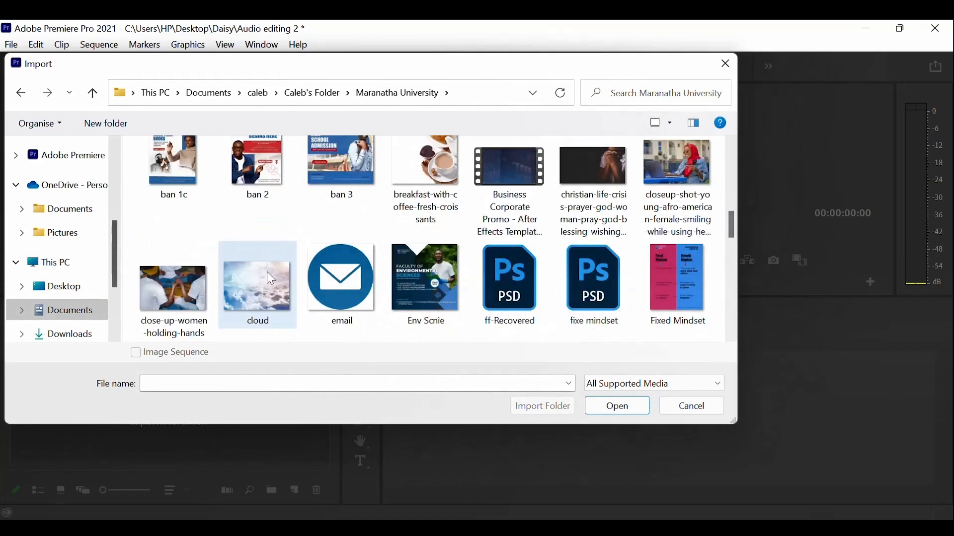
pyautogui.click(485, 184)
pyautogui.click(617, 406)
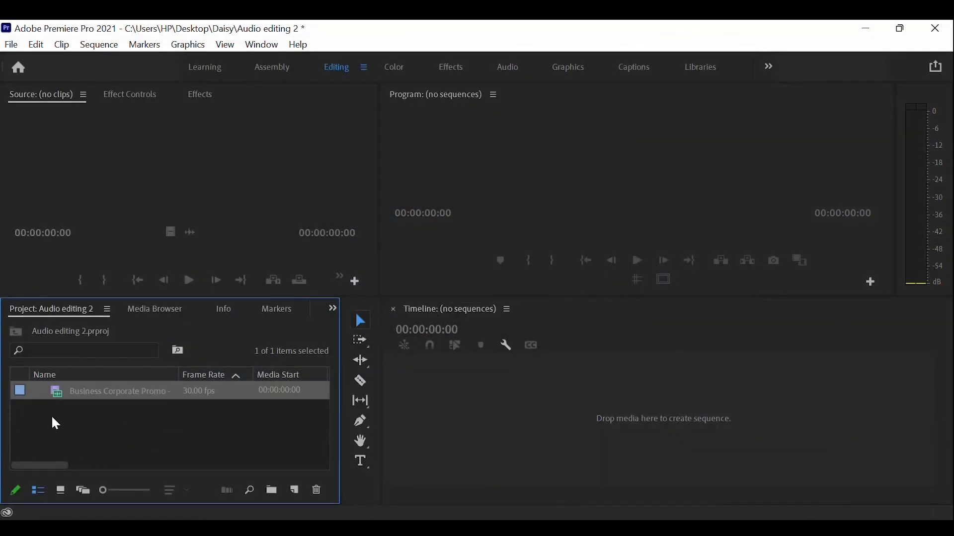
# Step: Open the imported promo clip in the Source monitor and create a sequence from its audio only
pyautogui.click(51, 411)
pyautogui.doubleClick(52, 400)
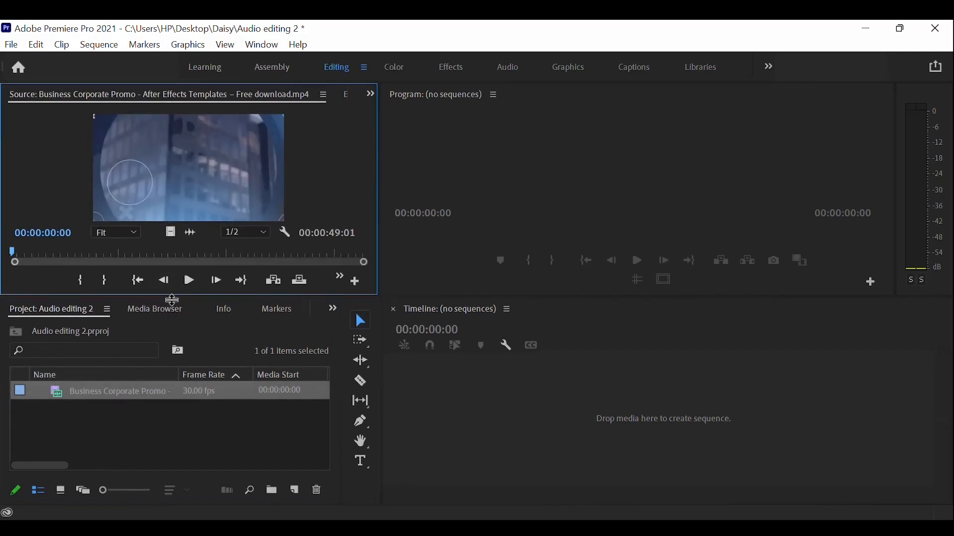
pyautogui.moveTo(169, 300); pyautogui.dragTo(169, 308)
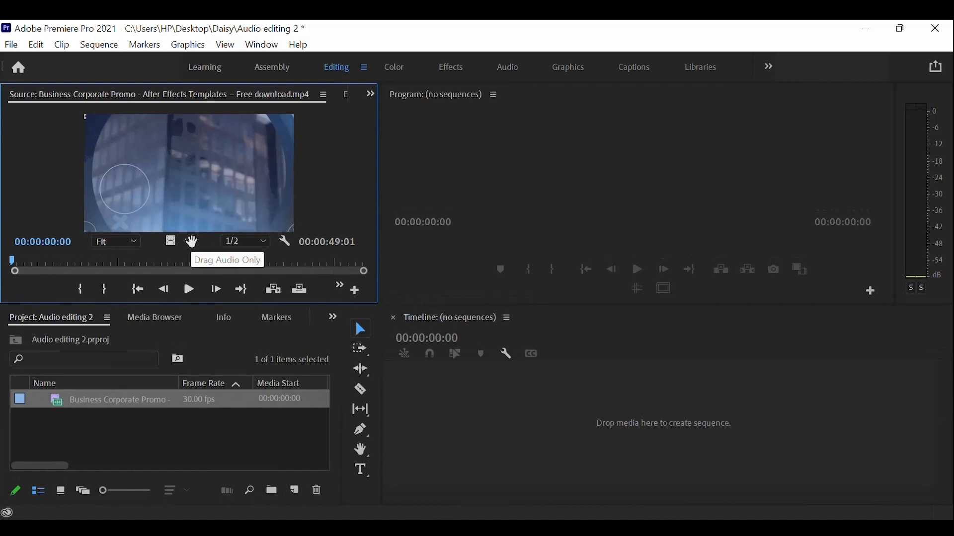
pyautogui.moveTo(193, 242); pyautogui.dragTo(470, 417)
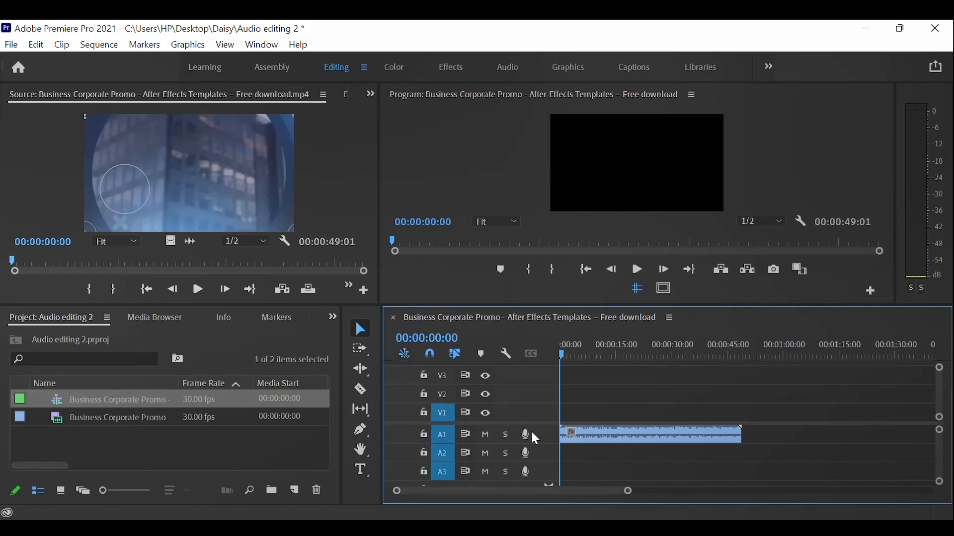
# Step: Expand audio track A1 to show its waveform, zoom in on the timeline, and widen the timeline area
pyautogui.scroll(-4, 524, 421)
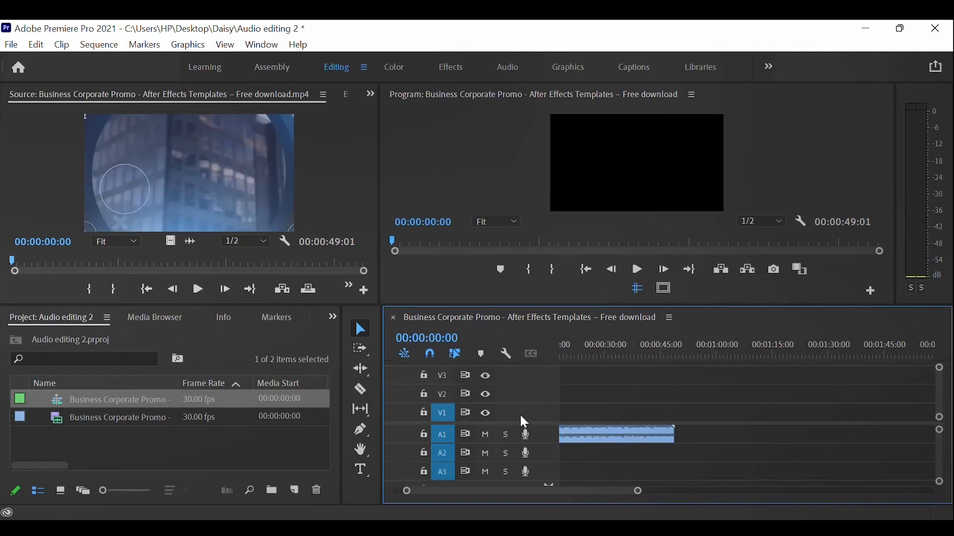
pyautogui.scroll(2, 523, 422)
pyautogui.scroll(2, 524, 422)
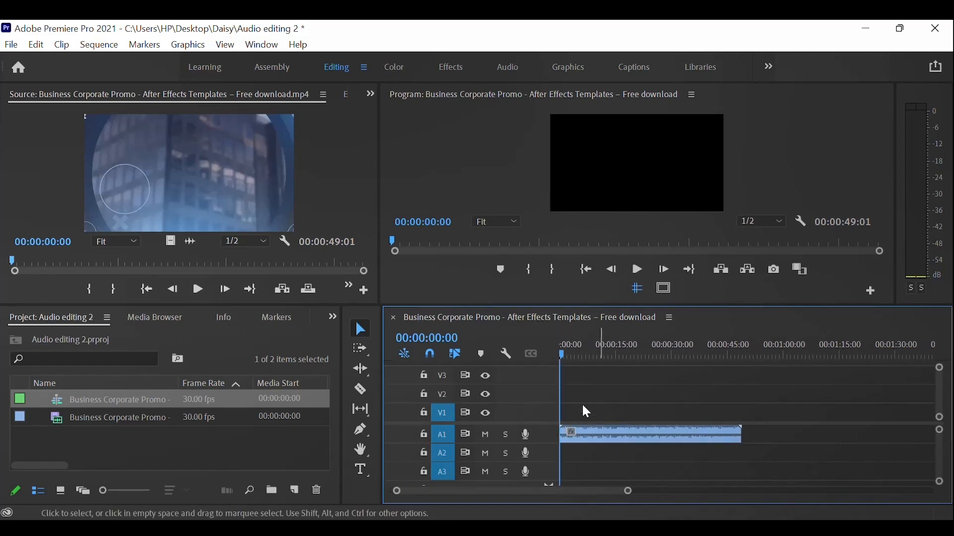
pyautogui.doubleClick(550, 439)
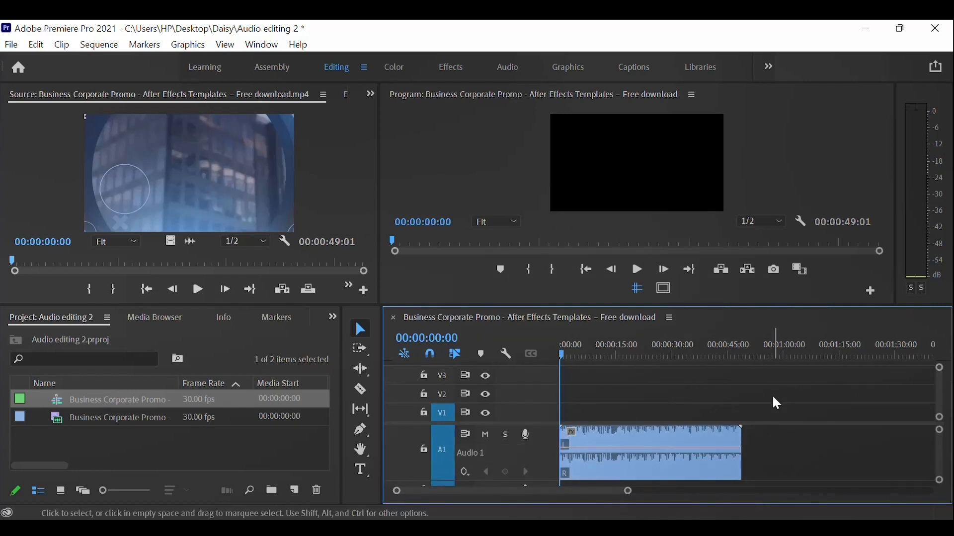
pyautogui.press('=')
pyautogui.press('=')
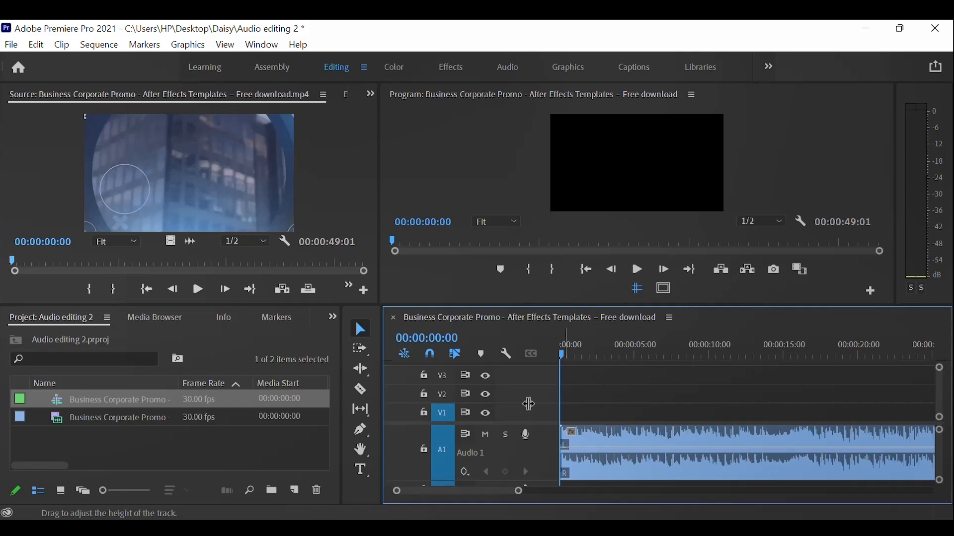
pyautogui.moveTo(383, 385); pyautogui.dragTo(324, 399)
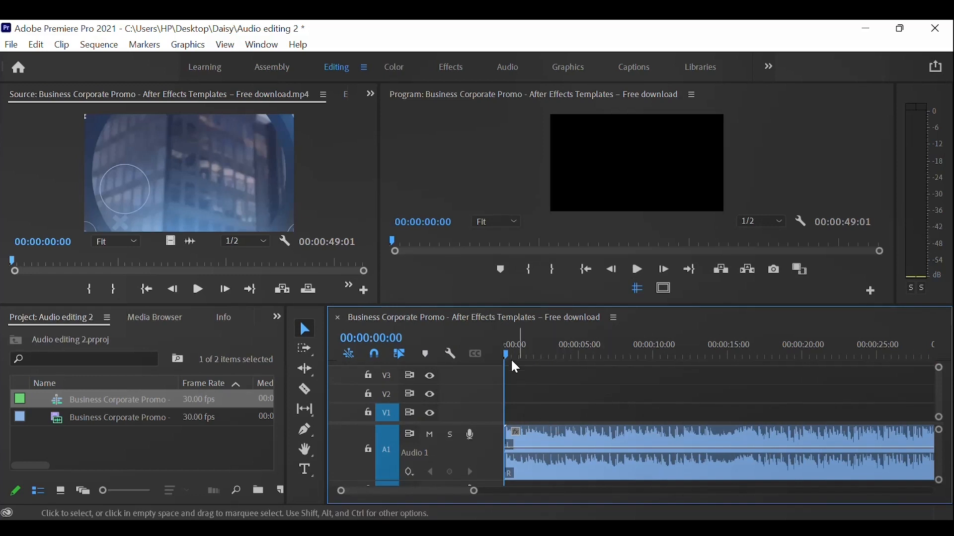
# Step: Play the first few seconds of the sequence and return the playhead to the start
pyautogui.click(641, 272)
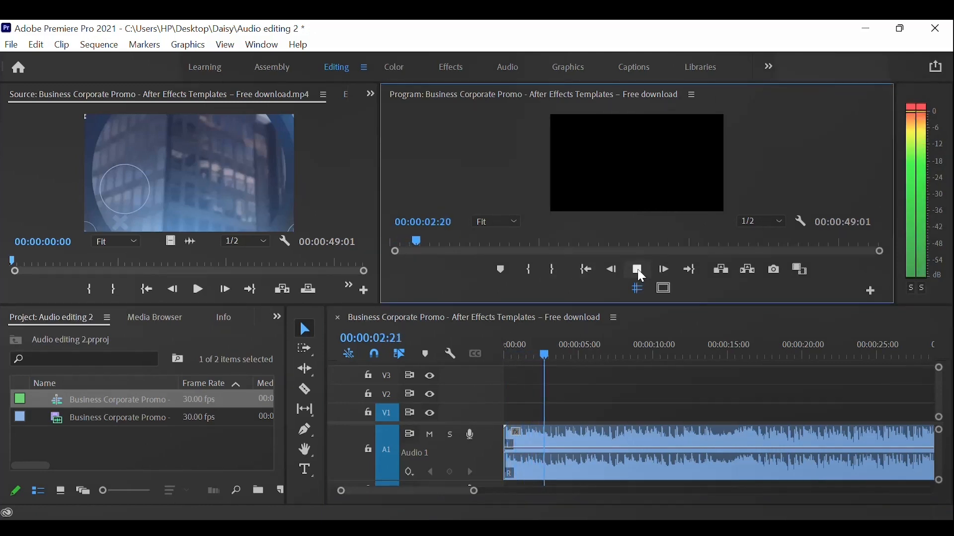
pyautogui.click(640, 274)
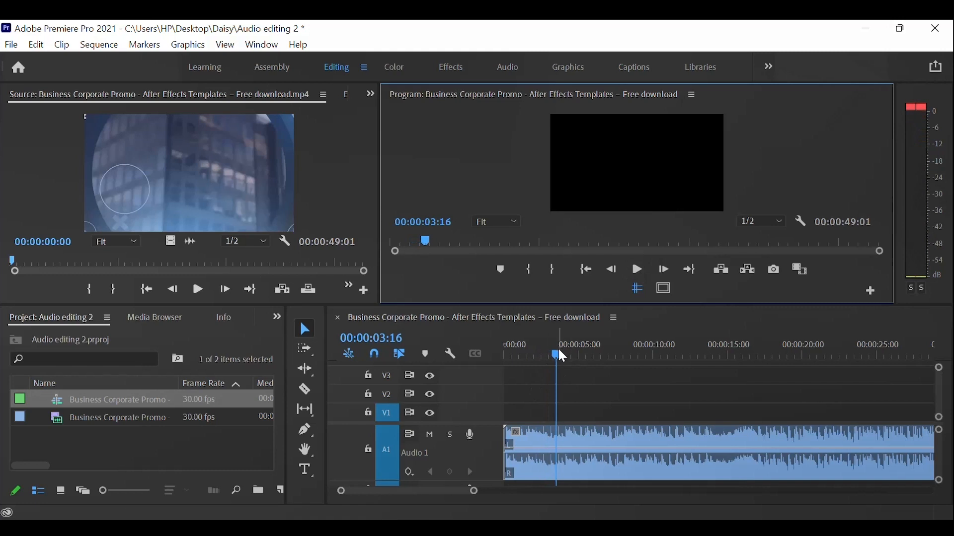
pyautogui.click(622, 408)
pyautogui.press('Home')
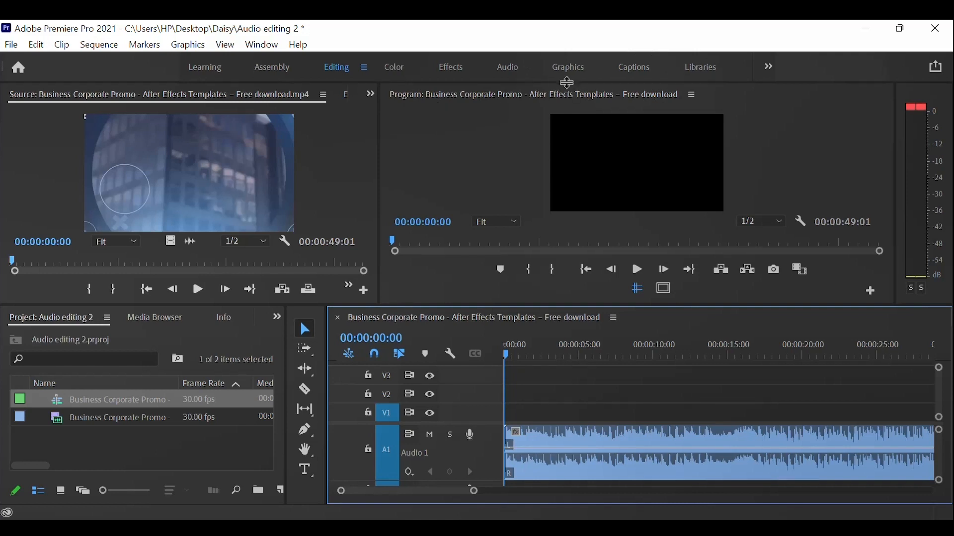
# Step: Switch to the Audio workspace and resize its areas to show the track mixer's volume faders, the timeline and the Program monitor
pyautogui.click(509, 68)
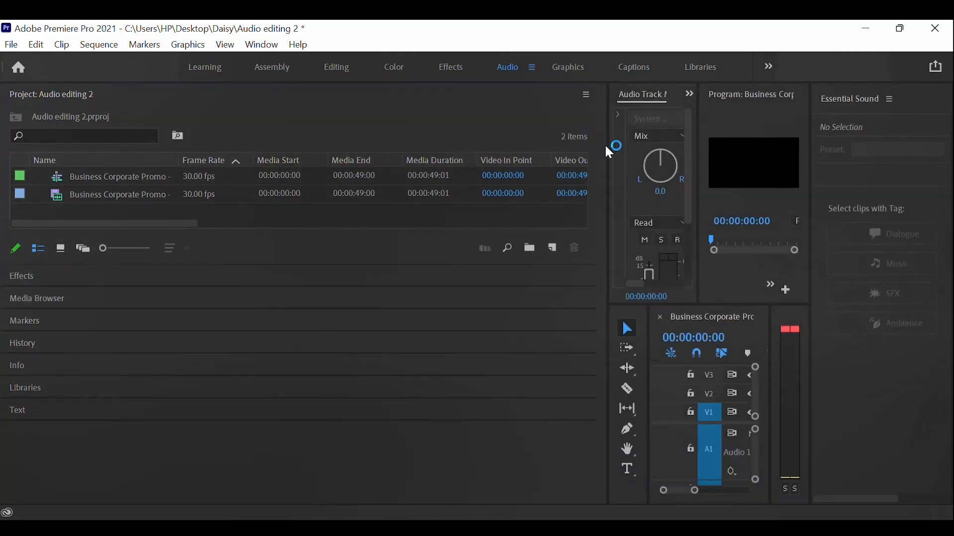
pyautogui.moveTo(593, 148); pyautogui.dragTo(100, 185)
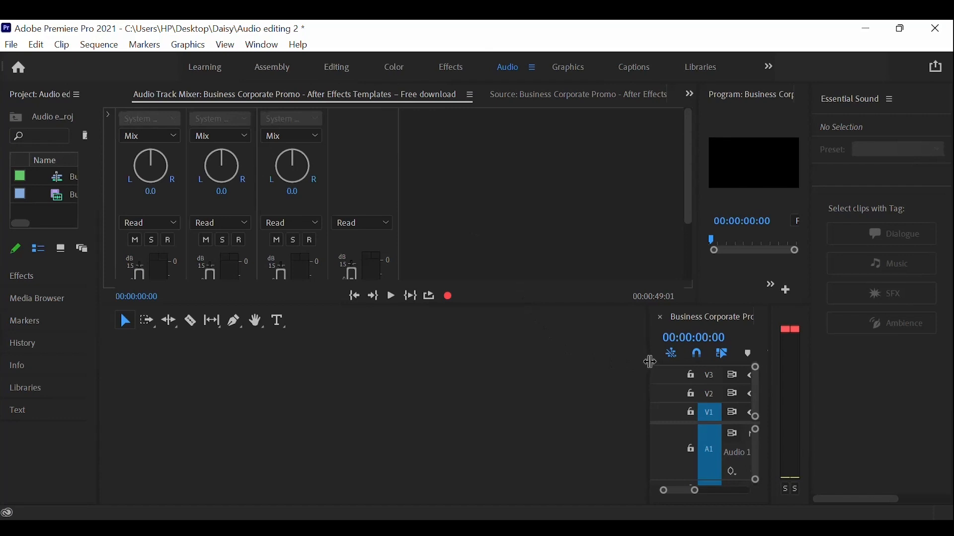
pyautogui.moveTo(652, 361); pyautogui.dragTo(149, 359)
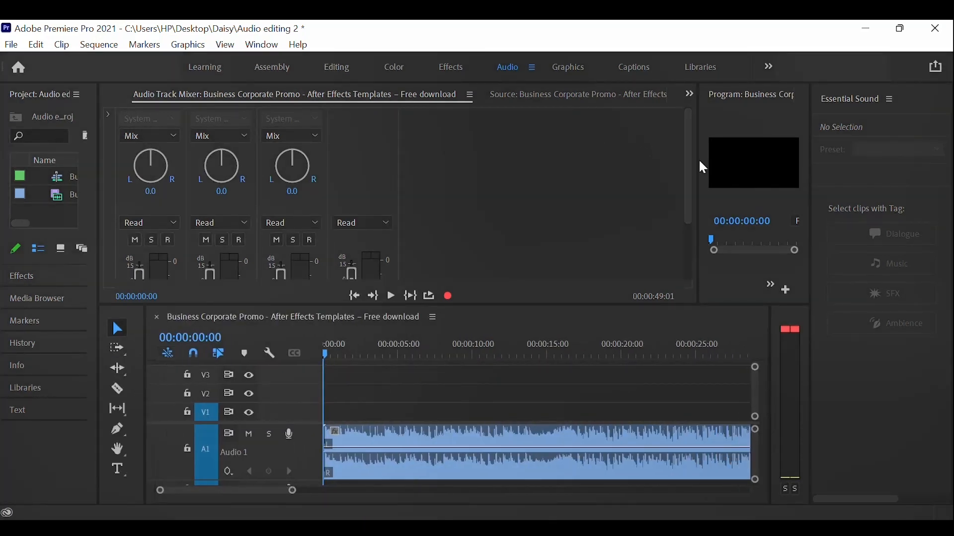
pyautogui.click(678, 172)
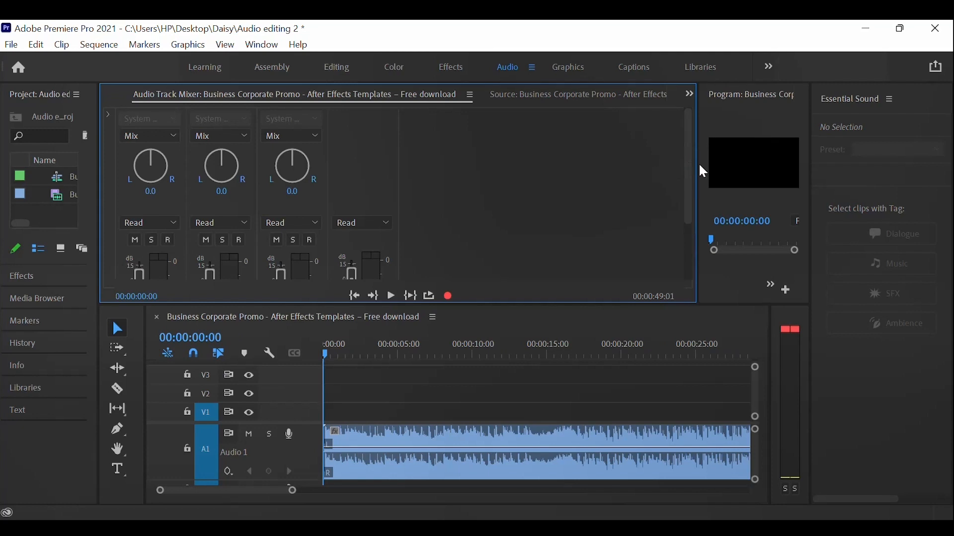
pyautogui.moveTo(699, 166); pyautogui.dragTo(447, 198)
pyautogui.moveTo(437, 165); pyautogui.dragTo(436, 269)
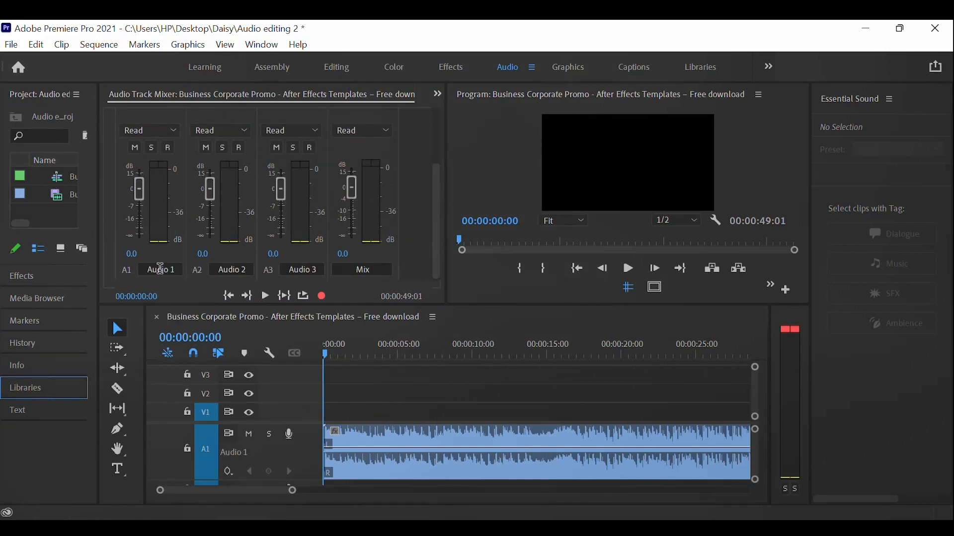
# Step: Rename audio track A1 to "Main Track" in the Audio Track Mixer
pyautogui.click(160, 271)
pyautogui.doubleClick(160, 271)
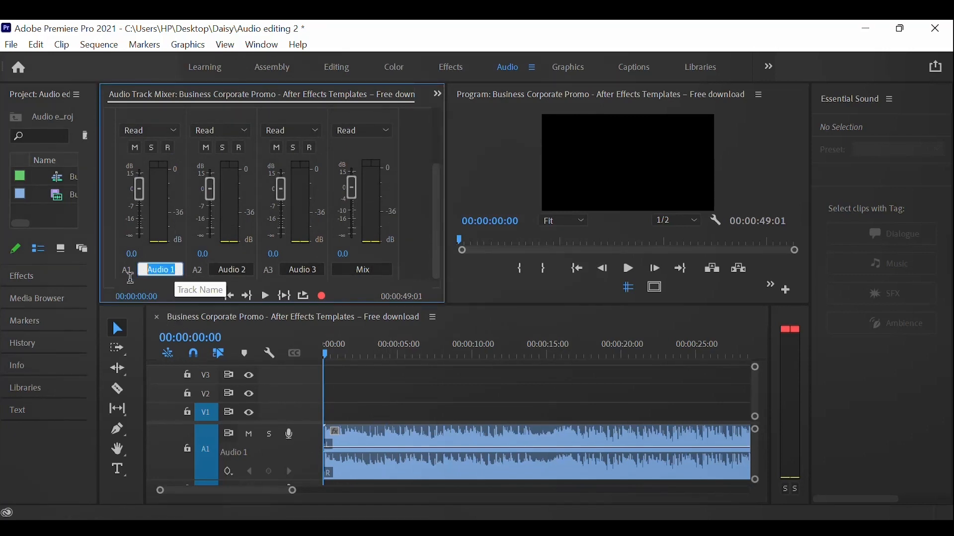
pyautogui.write('Ma')
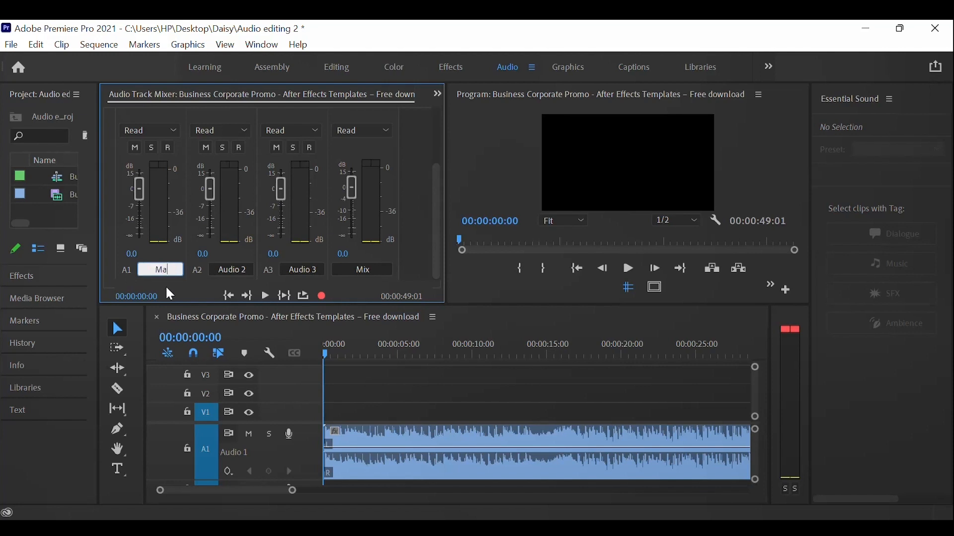
pyautogui.write('in Track')
pyautogui.press('Return')
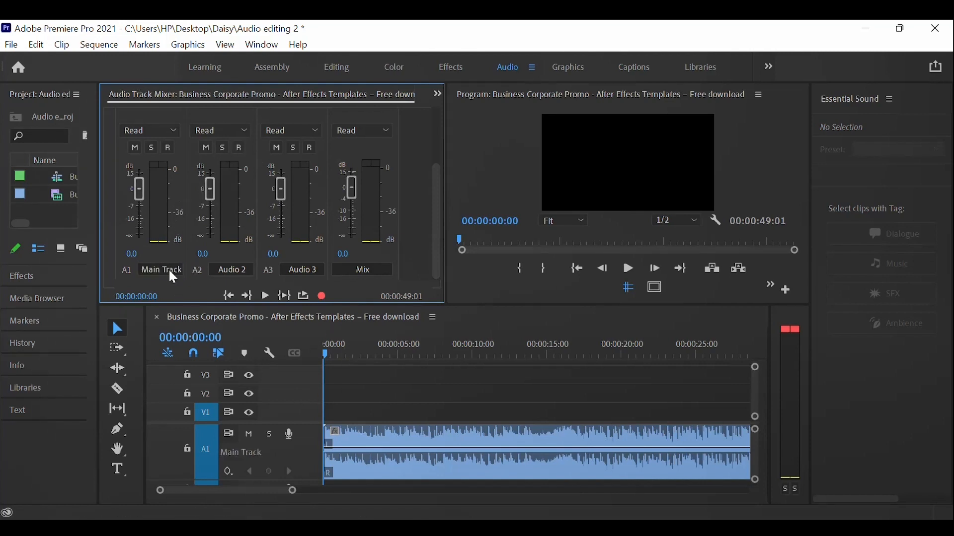
# Step: Play the opening of the sequence twice from the start to check the Main Track levels in the Audio Track Mixer
pyautogui.click(434, 444)
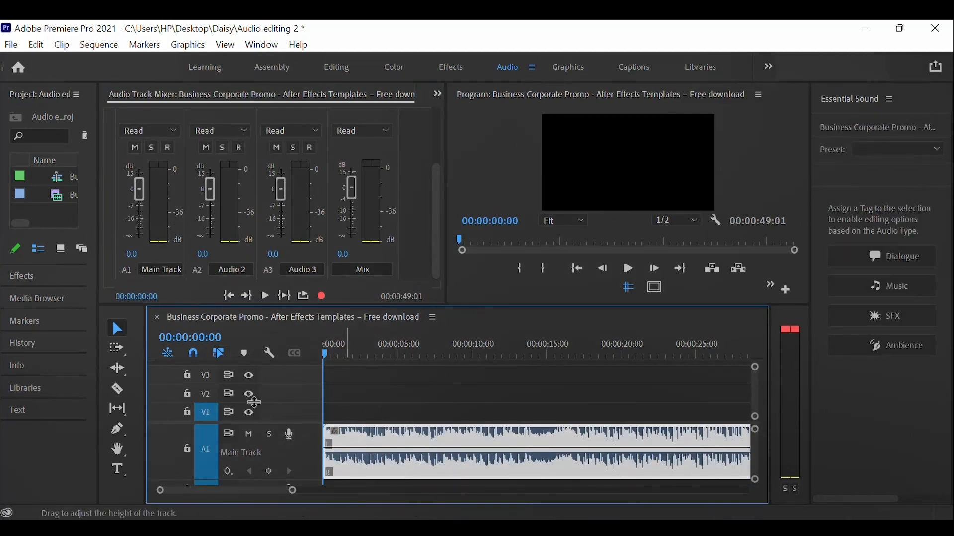
pyautogui.scroll(-2, 255, 440)
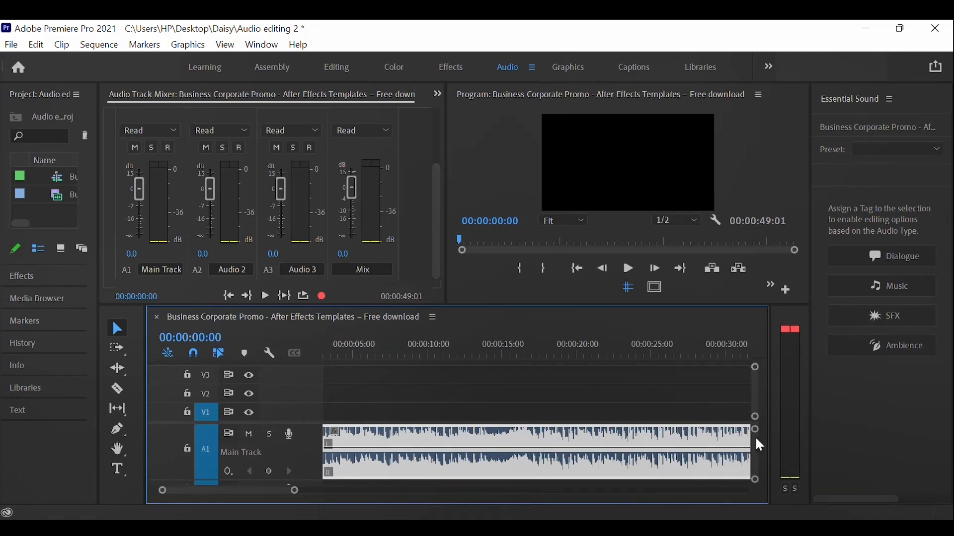
pyautogui.scroll(-3, 760, 445)
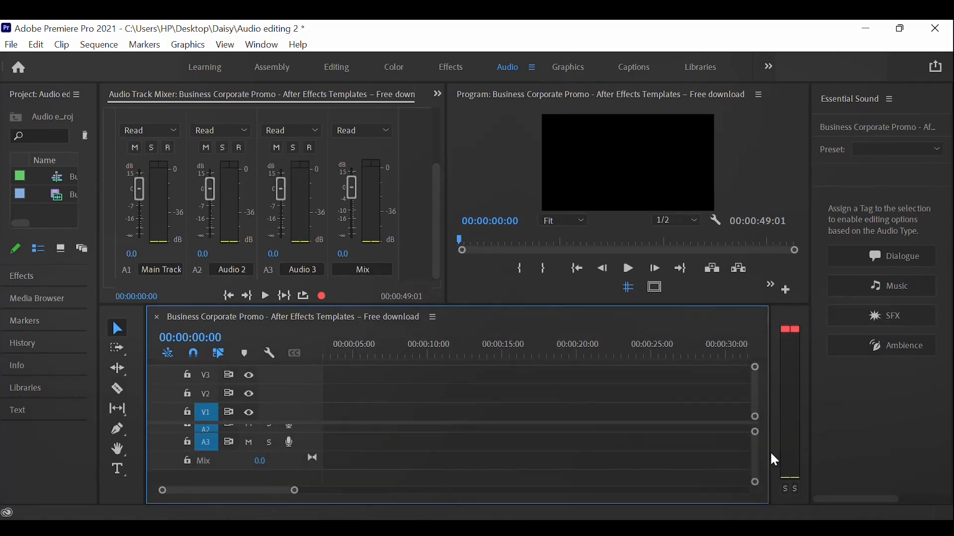
pyautogui.scroll(3, 760, 462)
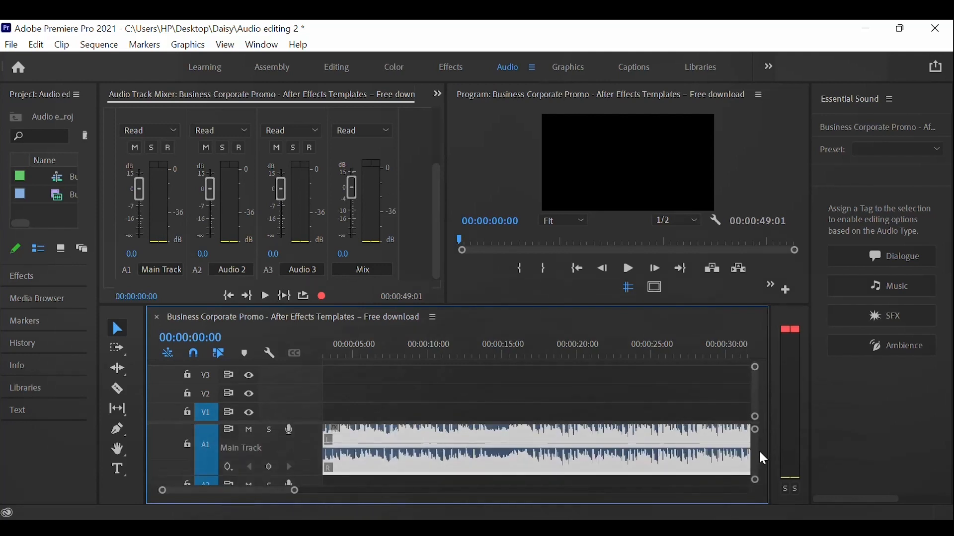
pyautogui.click(628, 272)
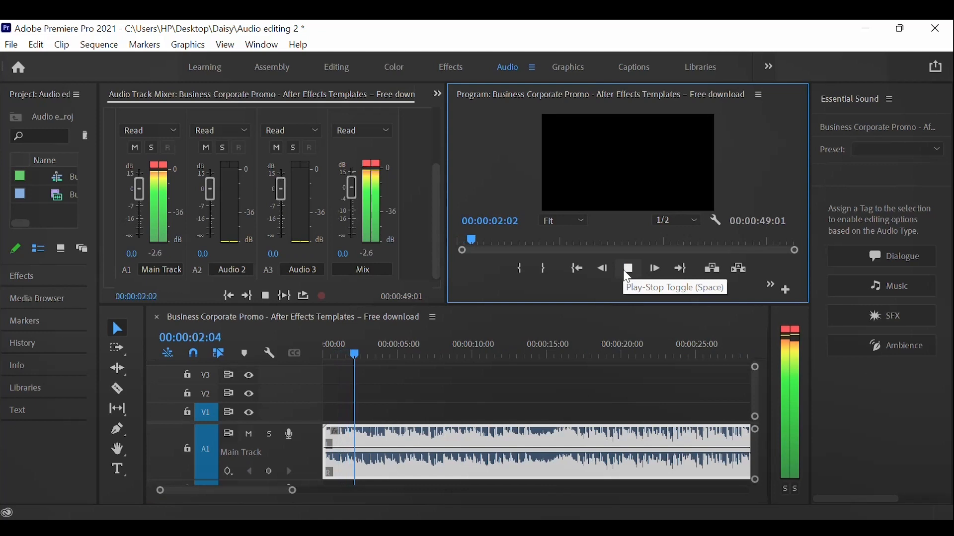
pyautogui.click(627, 272)
pyautogui.click(446, 408)
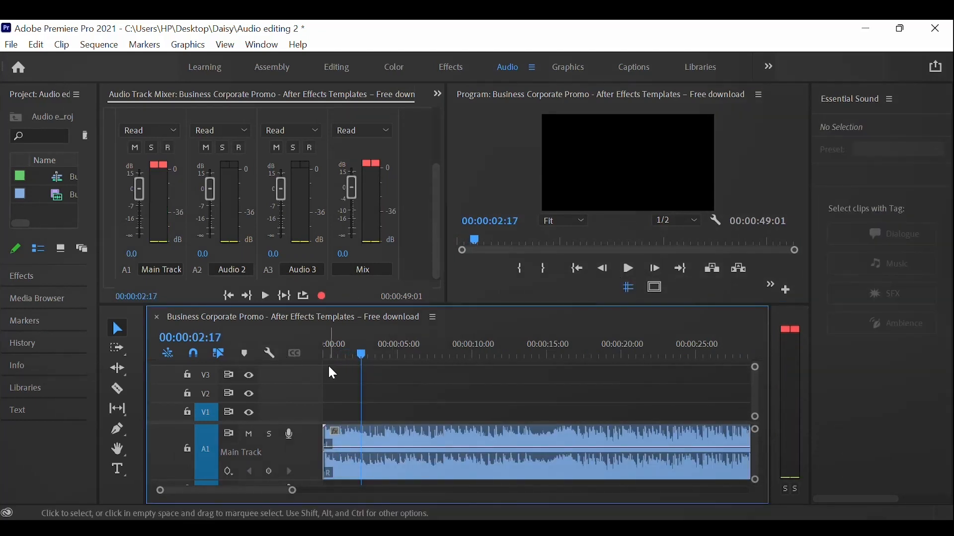
pyautogui.moveTo(361, 354); pyautogui.dragTo(320, 379)
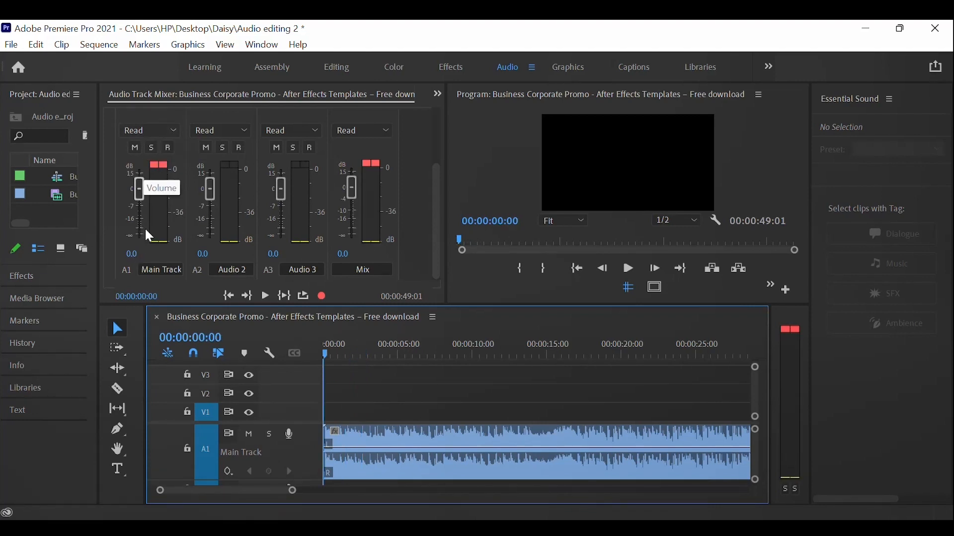
pyautogui.click(630, 268)
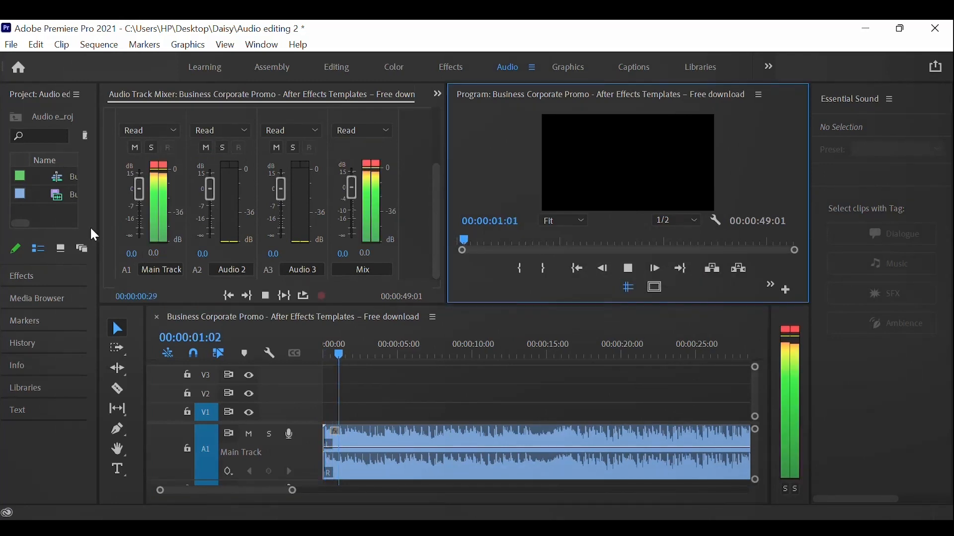
pyautogui.click(630, 269)
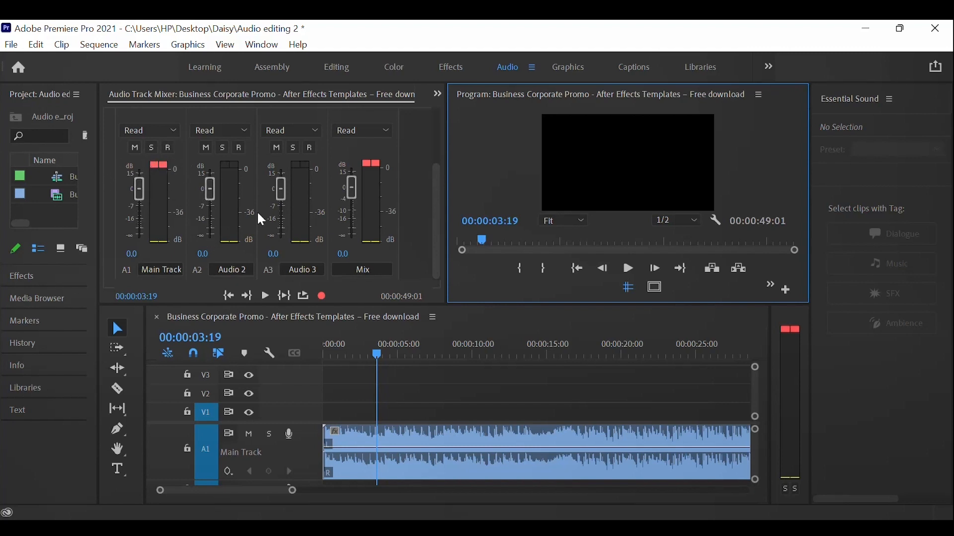
# Step: While playing the sequence, lower the Main Track fader to -4.6 dB and the Mix fader to -5.3 dB in the Audio Track Mixer
pyautogui.moveTo(375, 344); pyautogui.dragTo(365, 349)
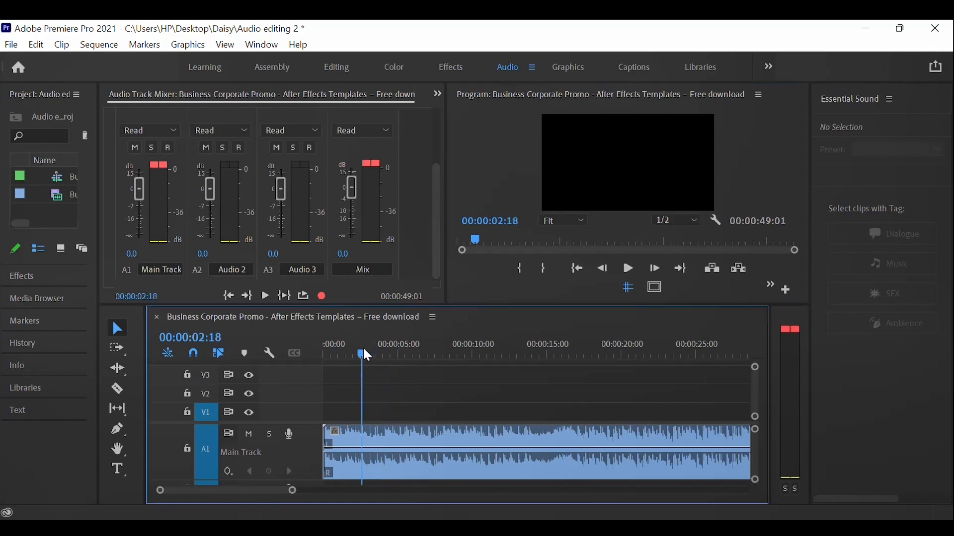
pyautogui.click(629, 269)
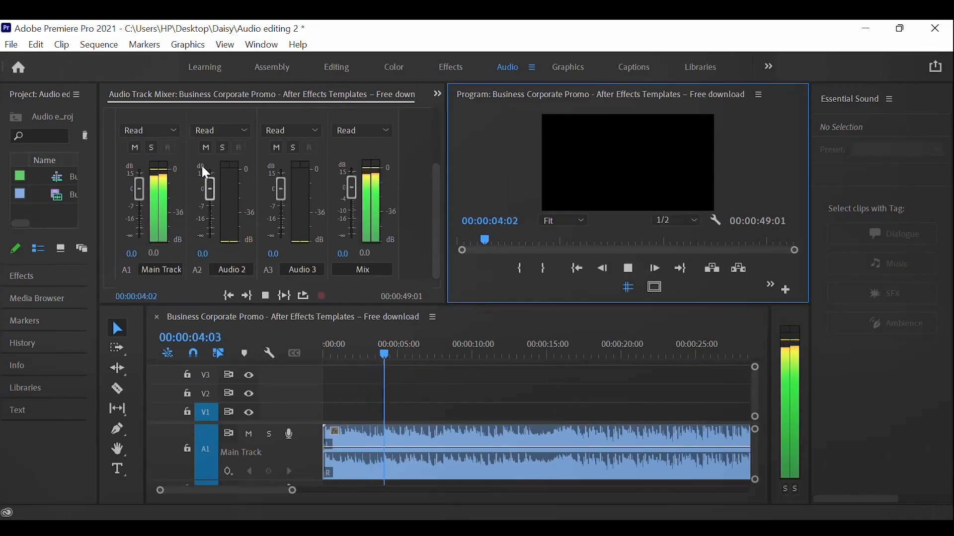
pyautogui.moveTo(139, 189); pyautogui.dragTo(137, 201)
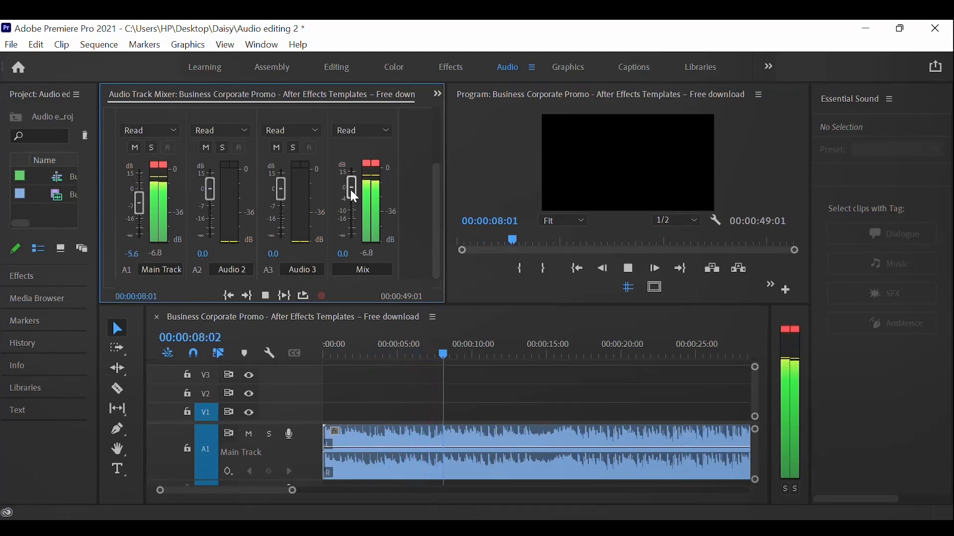
pyautogui.moveTo(354, 197); pyautogui.dragTo(352, 202)
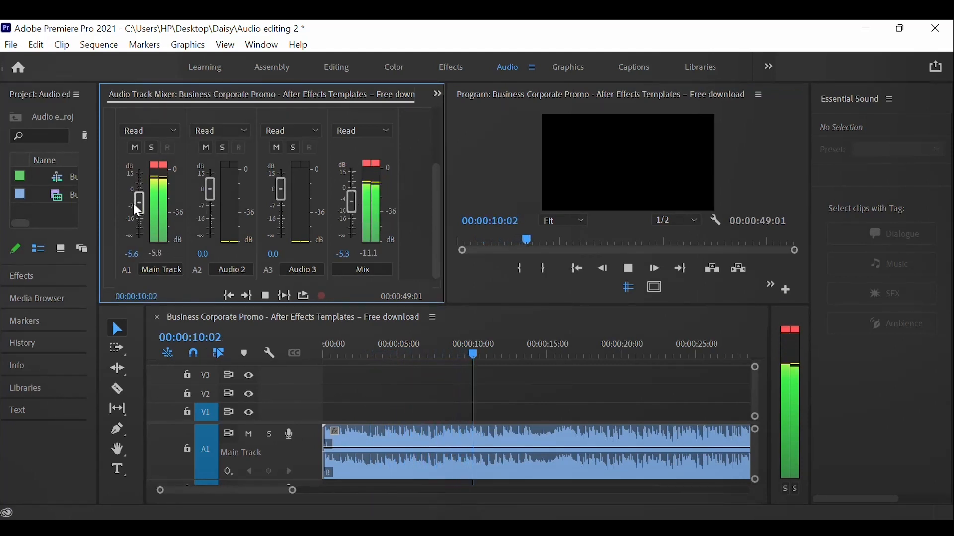
pyautogui.moveTo(134, 204); pyautogui.dragTo(134, 201)
pyautogui.click(412, 380)
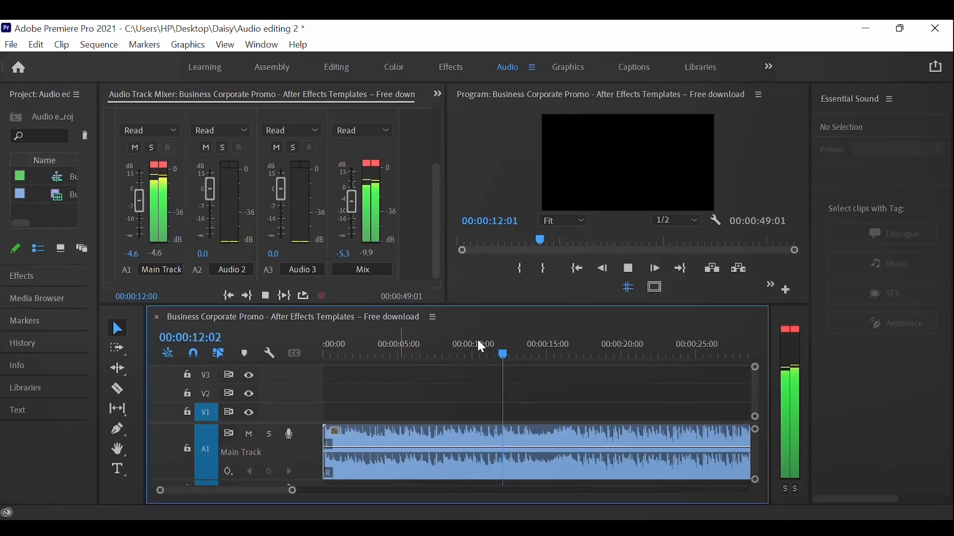
pyautogui.press('space')
# Step: Play the first second of the sequence from the start to check the lowered Main Track and Mix levels
pyautogui.click(397, 337)
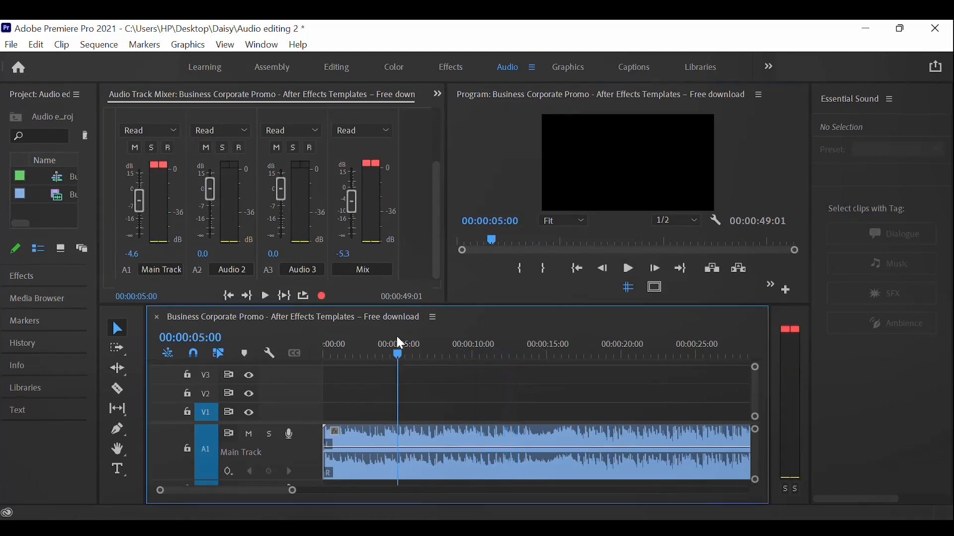
pyautogui.press('Home')
pyautogui.click(629, 269)
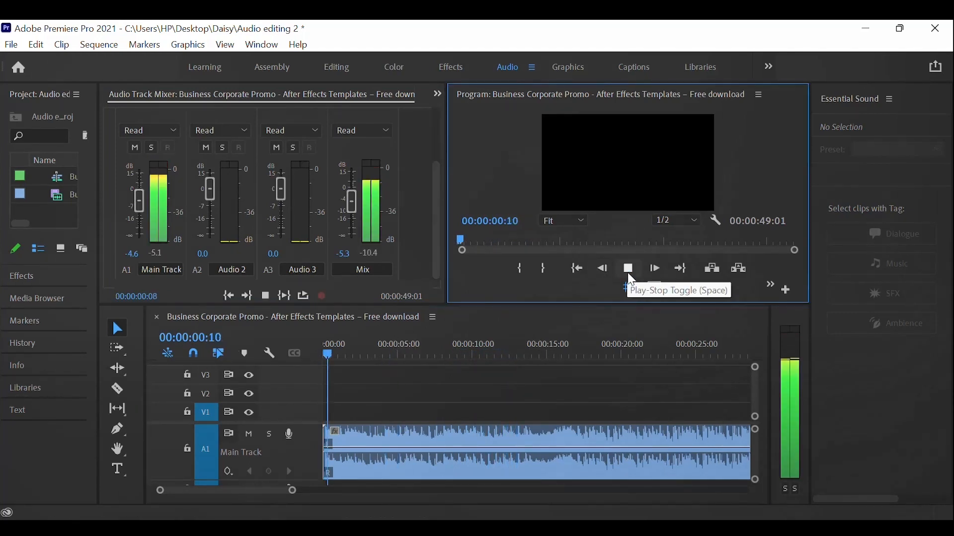
pyautogui.press('space')
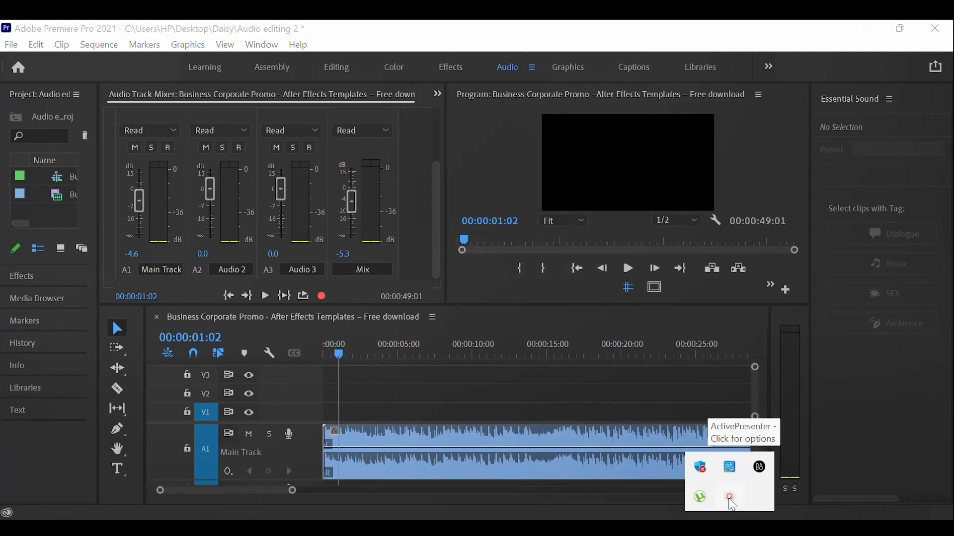
pyautogui.click(729, 498)
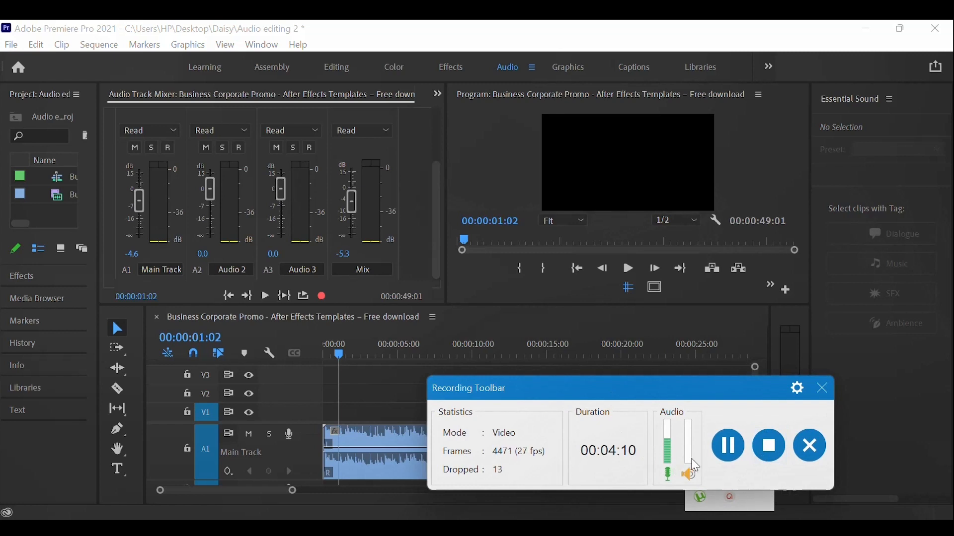
pyautogui.click(729, 449)
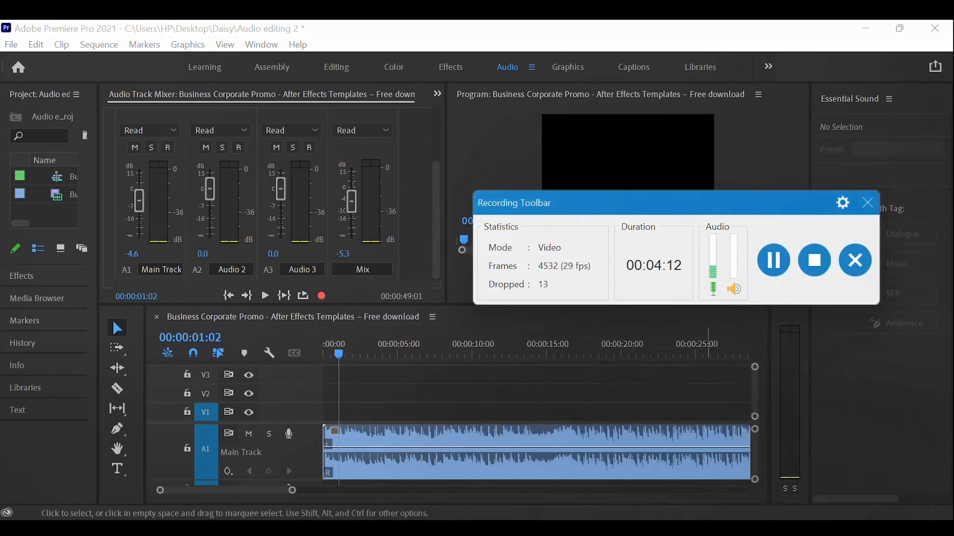
pyautogui.click(729, 528)
pyautogui.click(729, 497)
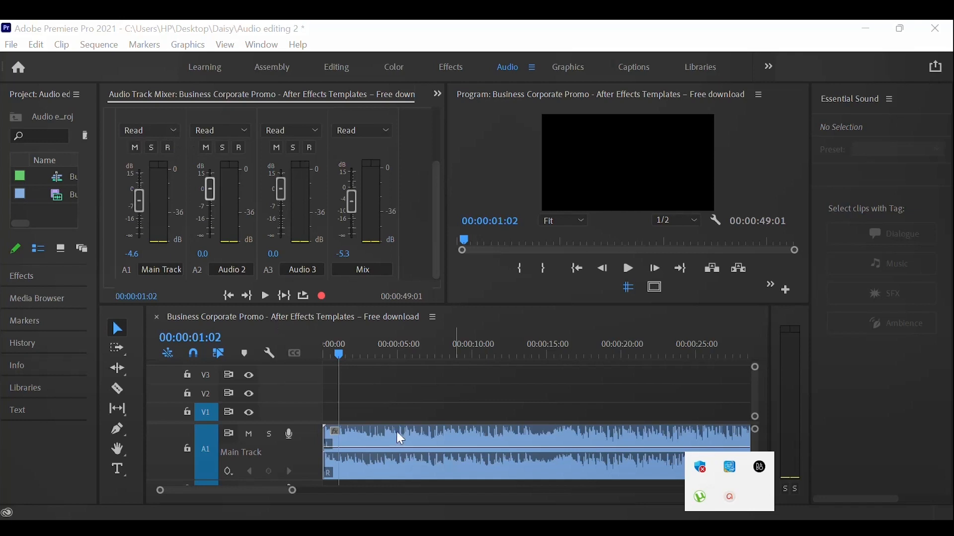
pyautogui.click(564, 392)
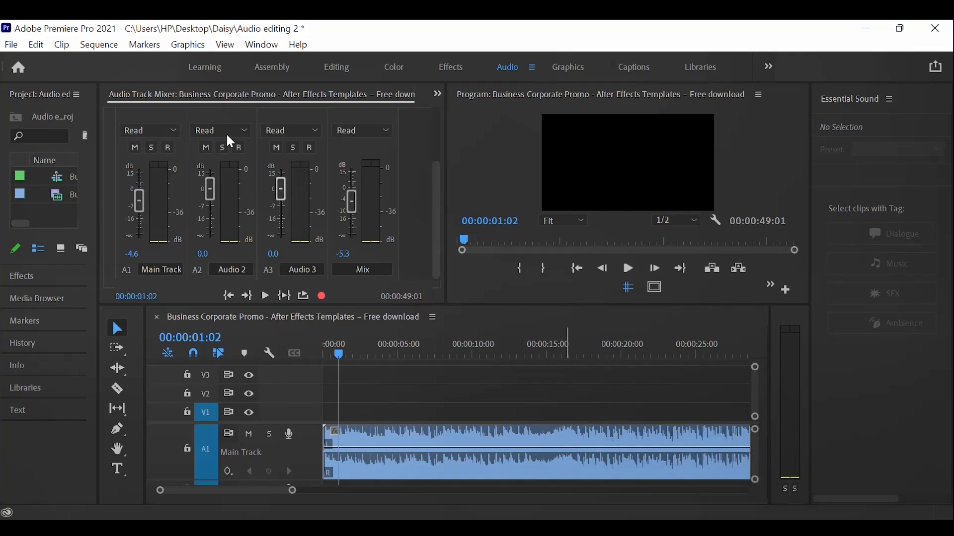
# Step: Return the playhead to the start of the sequence and set the Main Track's automation mode to Write
pyautogui.click(165, 129)
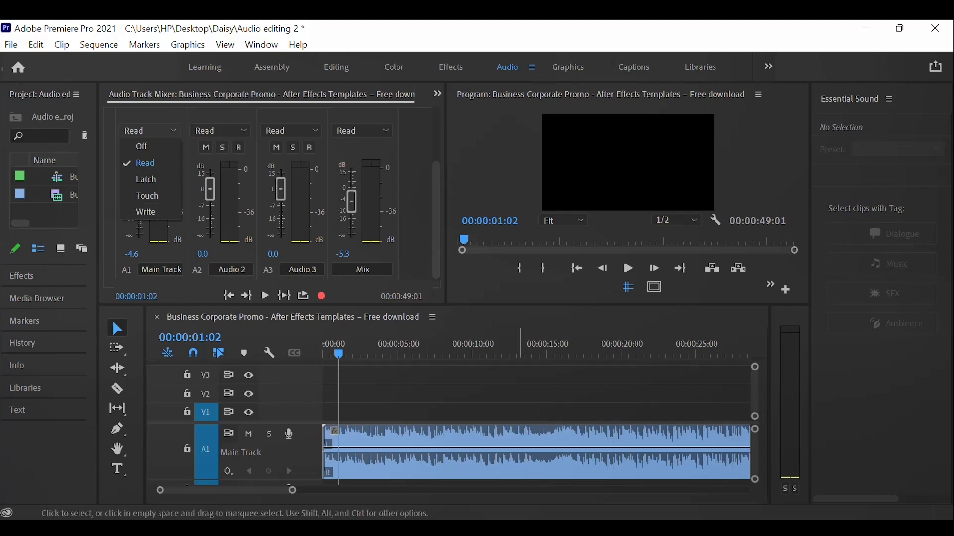
pyautogui.click(398, 359)
pyautogui.moveTo(359, 356)
pyautogui.mouseDown()
pyautogui.moveTo(323, 354)
pyautogui.moveTo(343, 358)
pyautogui.mouseUp()
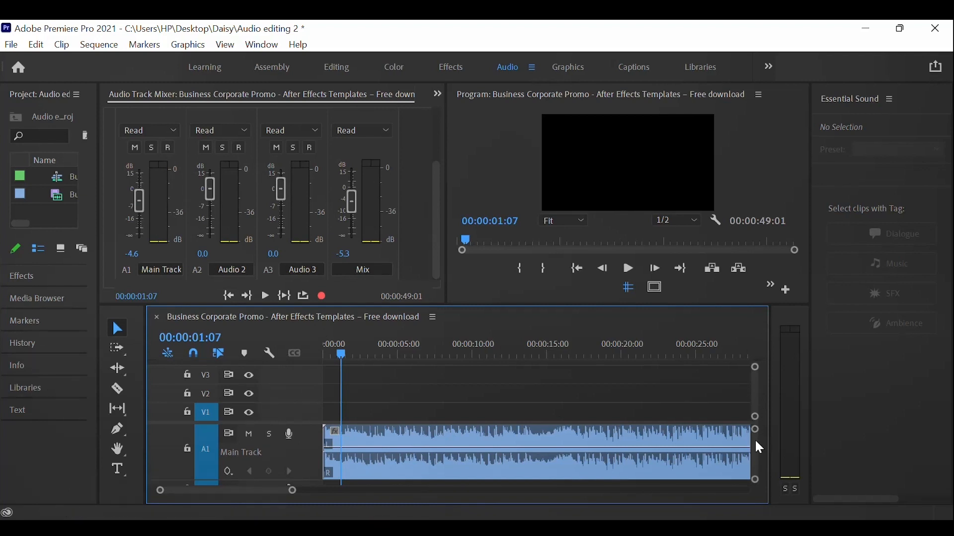
pyautogui.moveTo(755, 441); pyautogui.dragTo(754, 441)
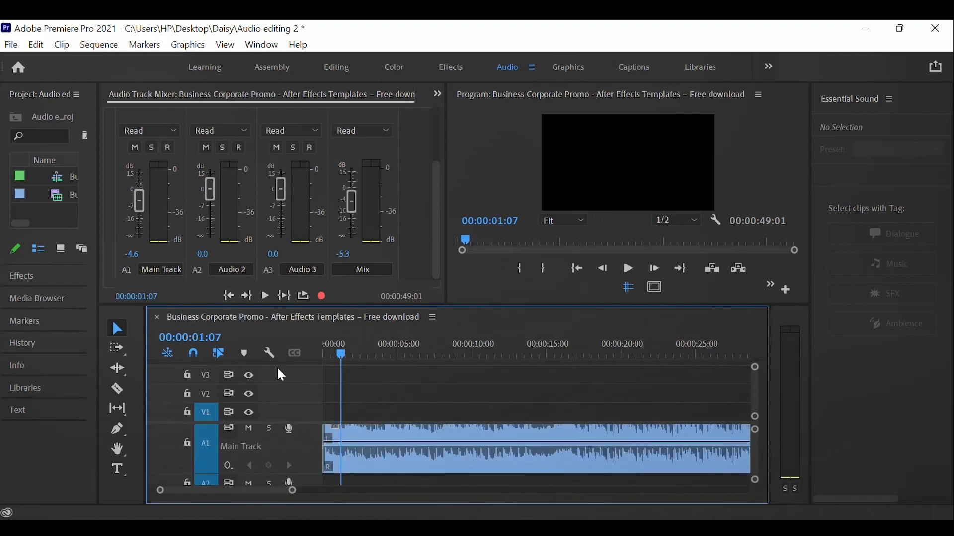
pyautogui.moveTo(330, 356); pyautogui.dragTo(324, 355)
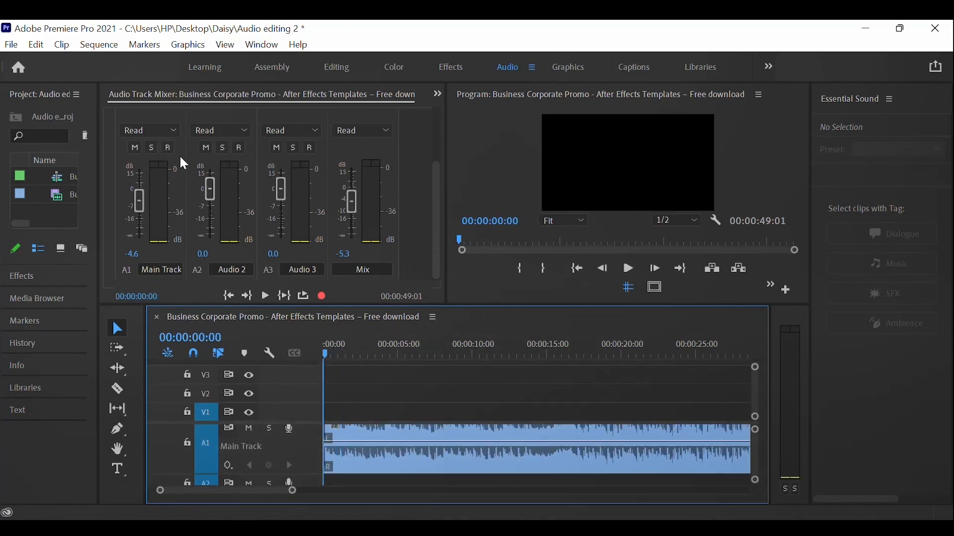
pyautogui.click(159, 132)
pyautogui.click(157, 208)
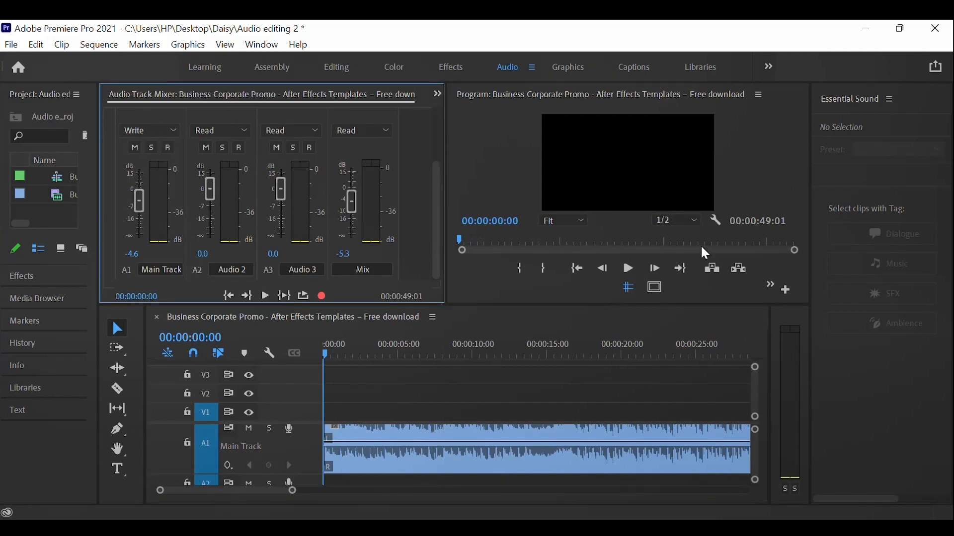
# Step: Play the first 15 seconds or so while moving the Main Track fader up and down to record volume automation
pyautogui.click(630, 270)
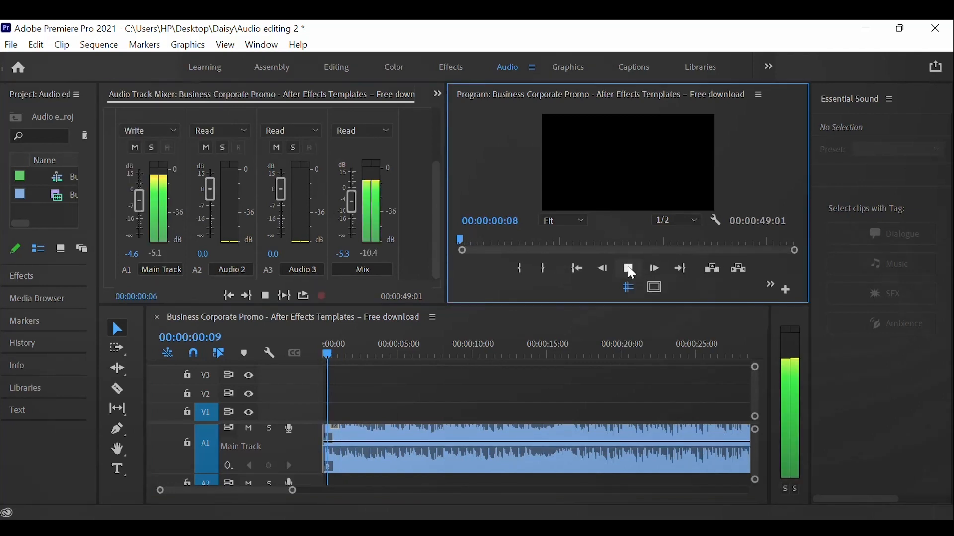
pyautogui.moveTo(138, 193)
pyautogui.mouseDown()
pyautogui.moveTo(142, 227)
pyautogui.moveTo(141, 194)
pyautogui.moveTo(140, 219)
pyautogui.moveTo(144, 207)
pyautogui.mouseUp()
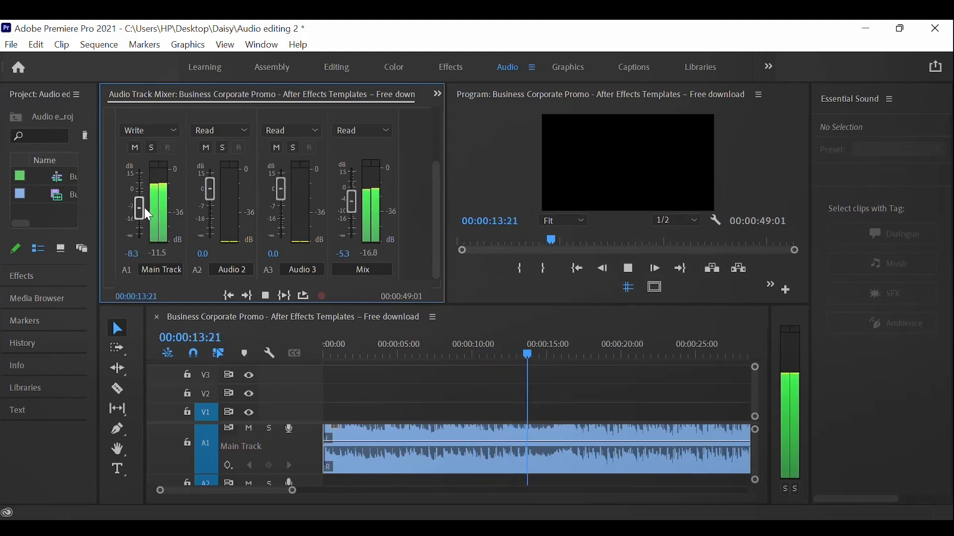
pyautogui.click(629, 270)
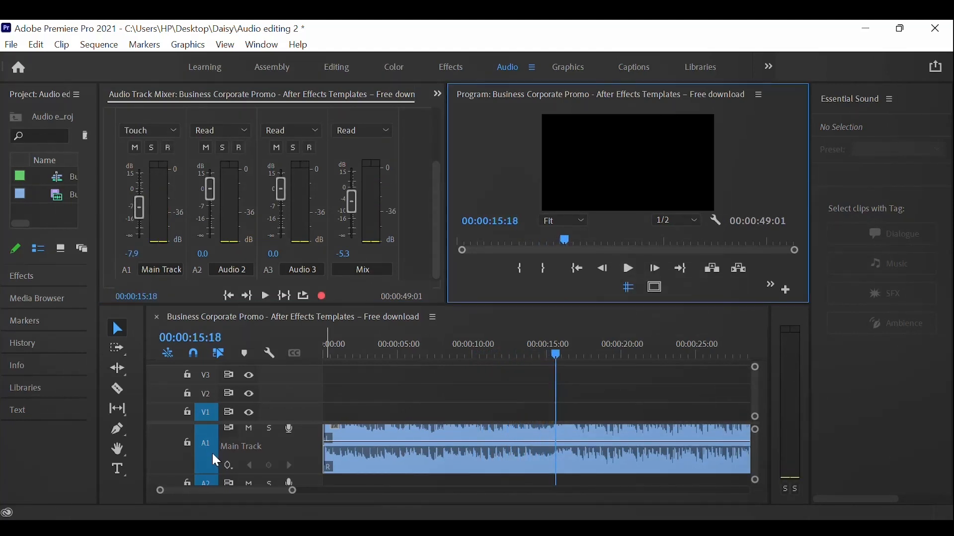
# Step: Display the track volume keyframes for the Main Track (A1) in the timeline
pyautogui.click(228, 466)
pyautogui.moveTo(298, 440)
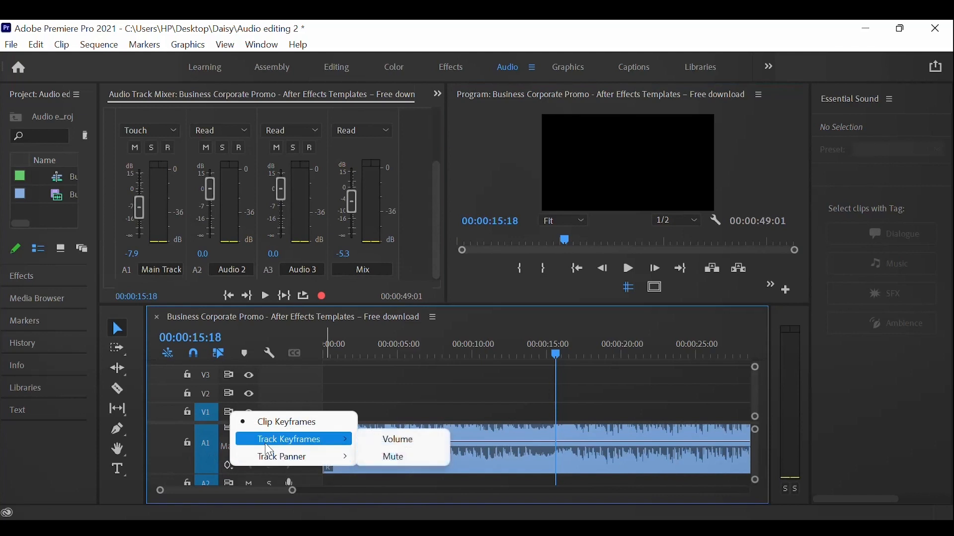
pyautogui.click(394, 439)
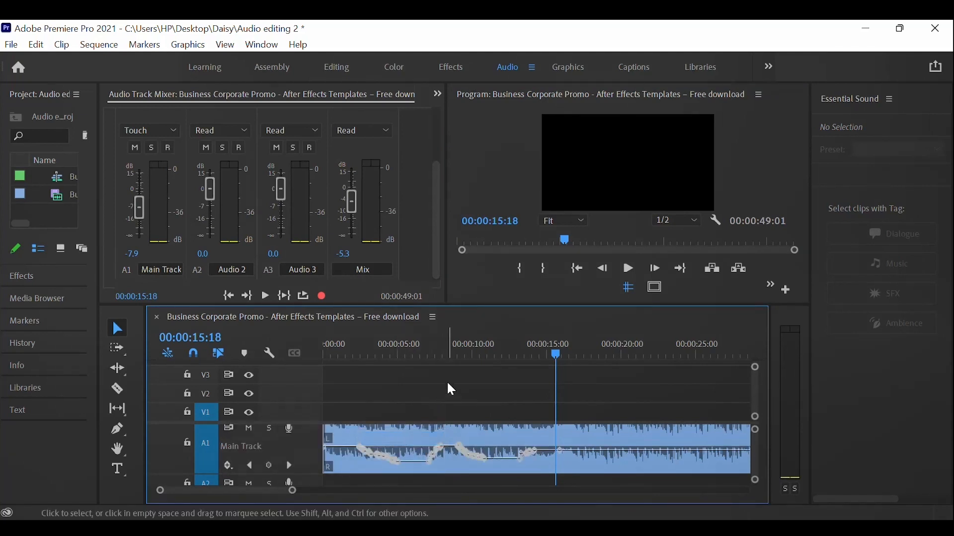
# Step: Play the keyframed part of the Main Track up to about 11 seconds to compare the fader's movement with the recorded volume keyframes
pyautogui.moveTo(387, 349); pyautogui.dragTo(373, 362)
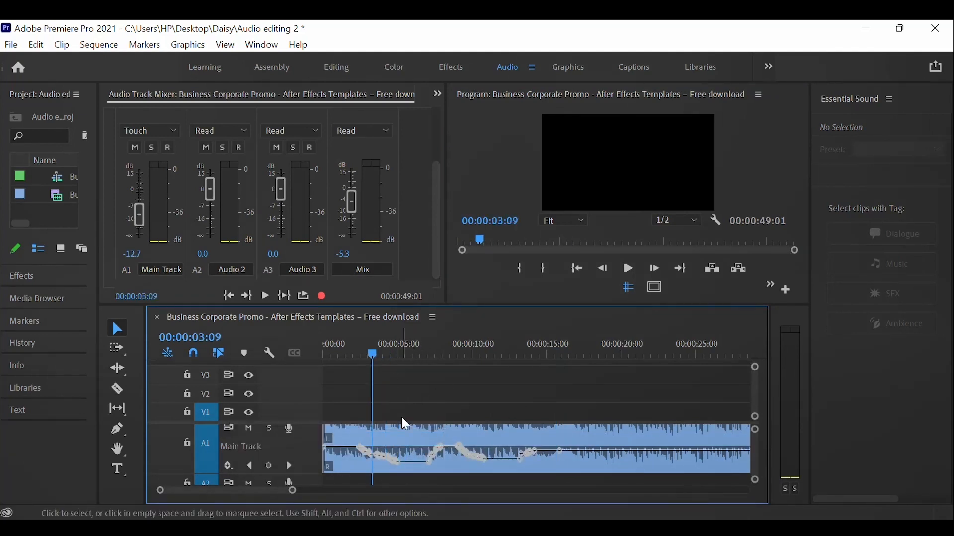
pyautogui.press('=')
pyautogui.press('=')
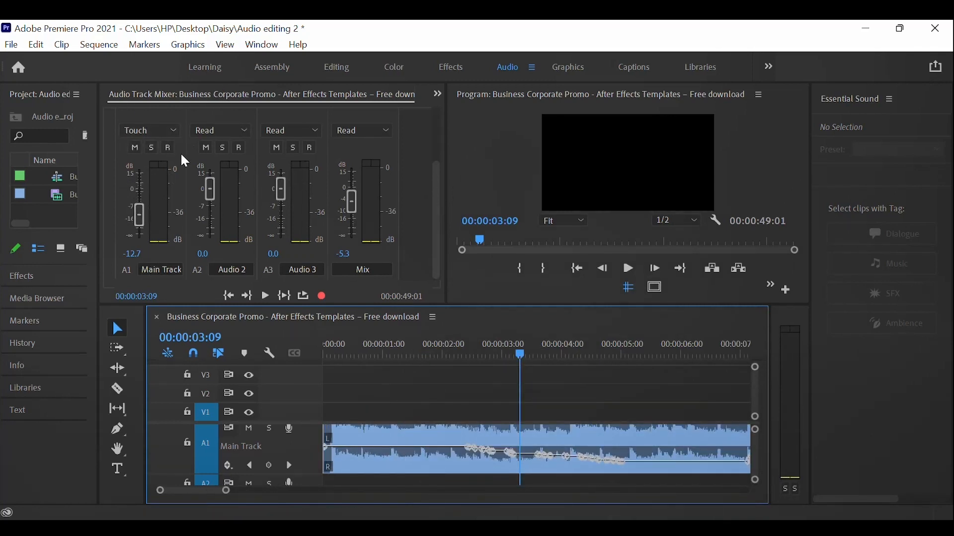
pyautogui.moveTo(523, 356); pyautogui.dragTo(472, 380)
pyautogui.click(629, 269)
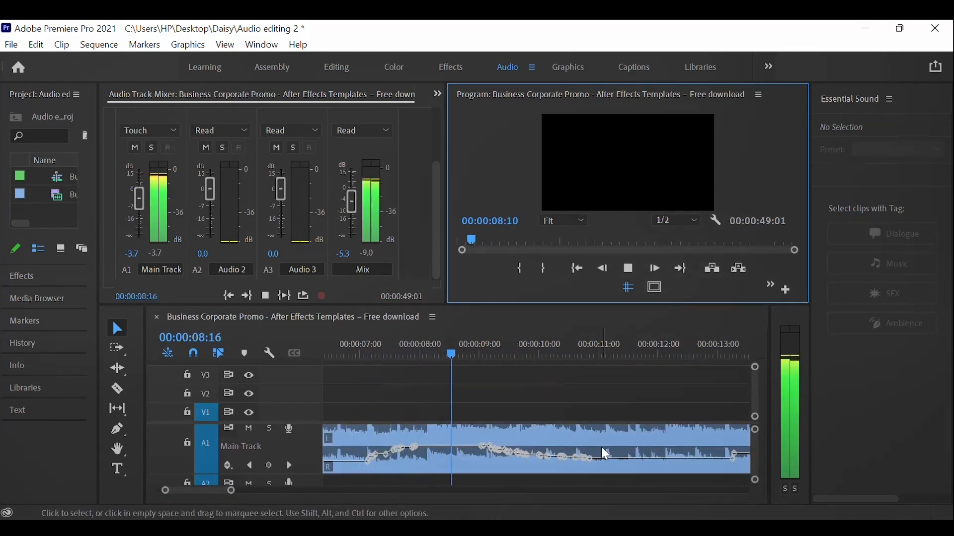
pyautogui.click(630, 270)
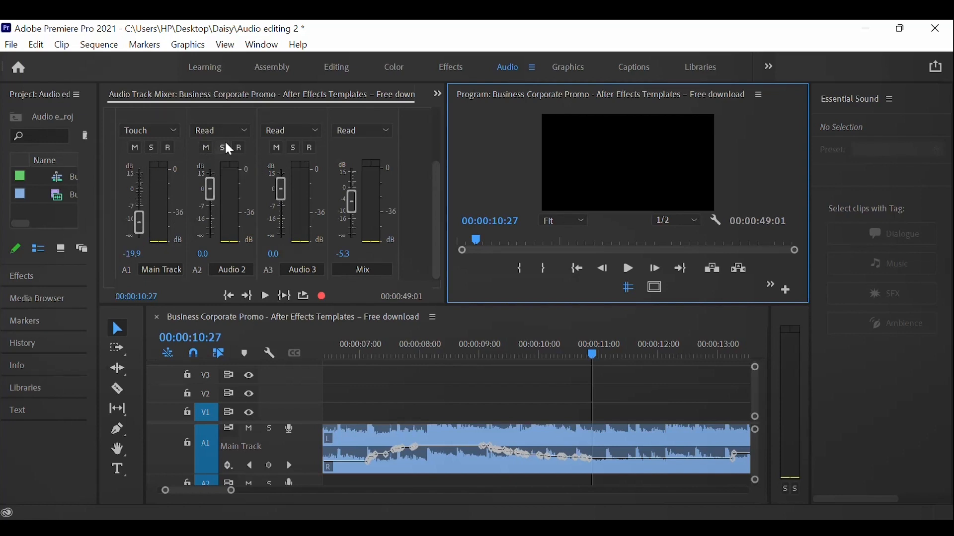
# Step: Review the automation modes offered for the Audio 2 track in the Audio Track Mixer
pyautogui.click(241, 132)
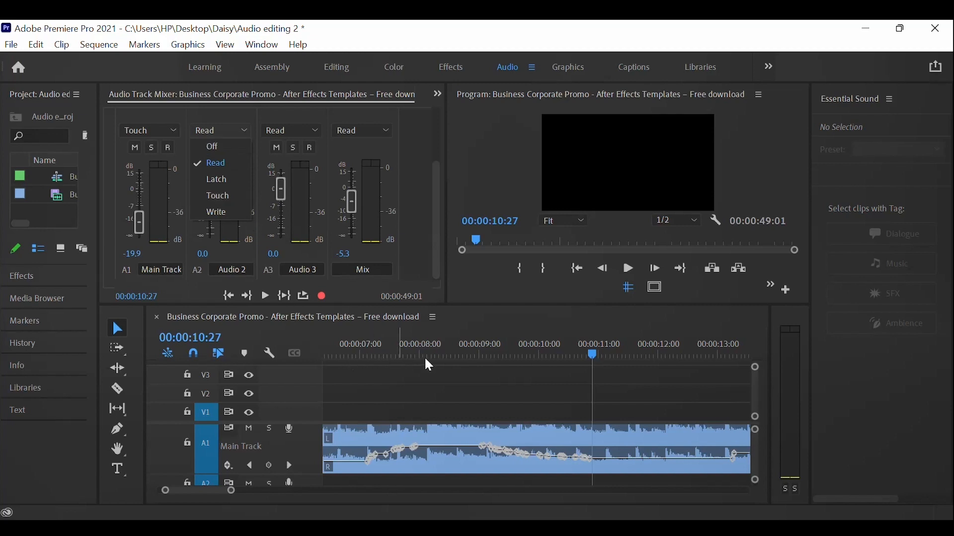
pyautogui.click(499, 354)
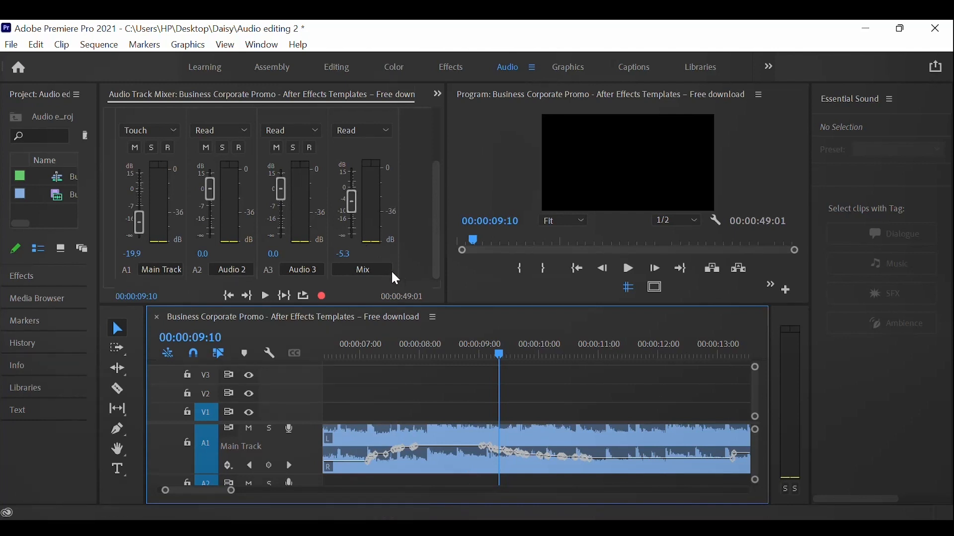
pyautogui.moveTo(436, 204); pyautogui.dragTo(443, 237)
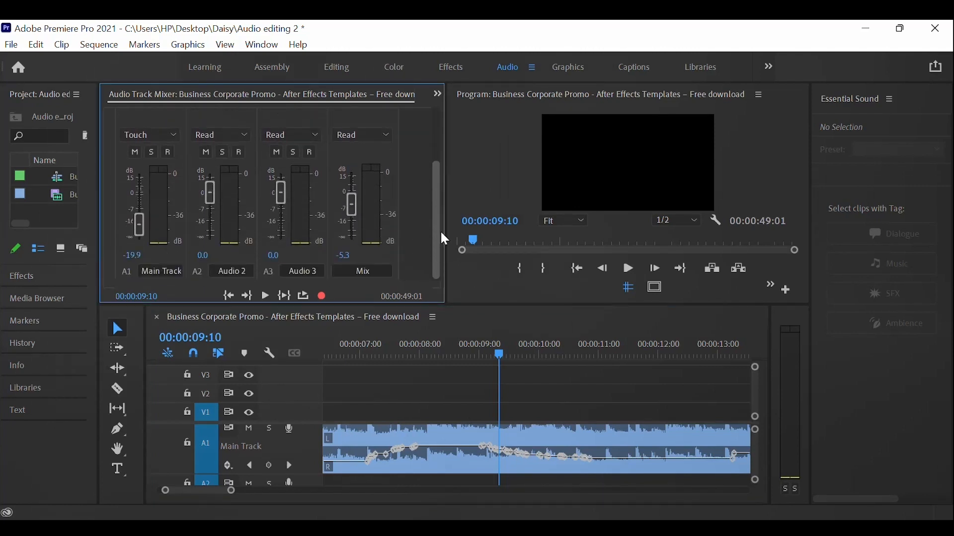
# Step: Undo the recorded volume automation on the Main Track
pyautogui.click(404, 395)
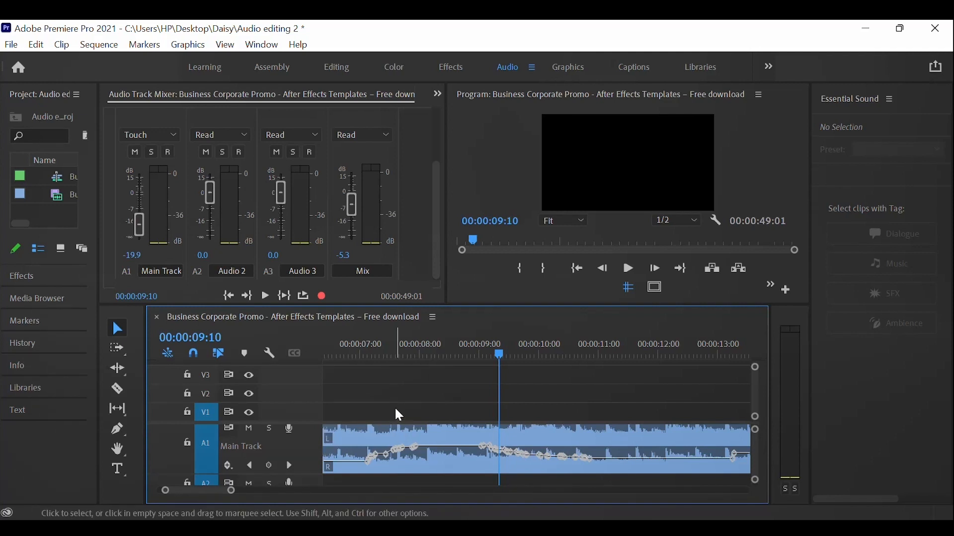
pyautogui.hotkey('ctrl', 'z')
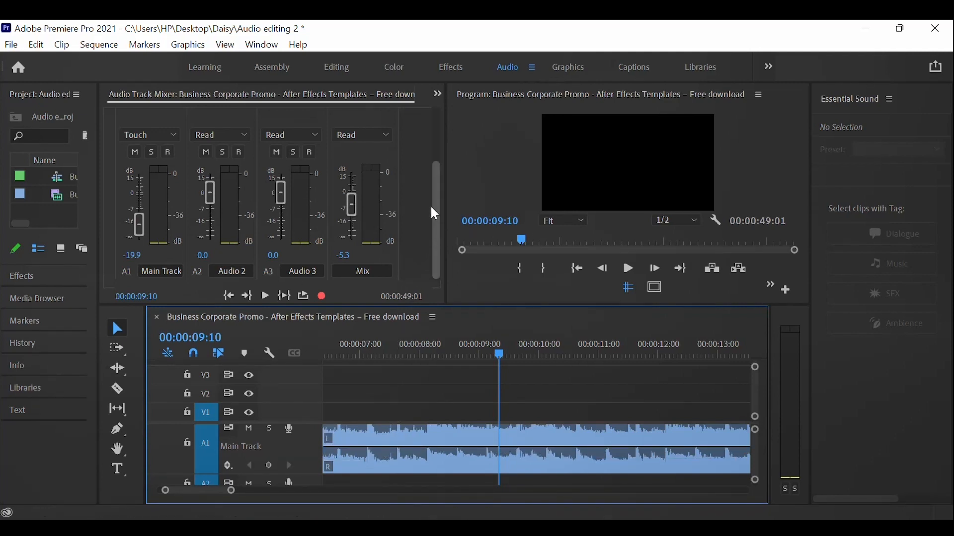
# Step: Expand the effects and sends section above the pan controls in the Audio Track Mixer
pyautogui.moveTo(430, 204); pyautogui.dragTo(419, 160)
pyautogui.moveTo(431, 194); pyautogui.dragTo(427, 155)
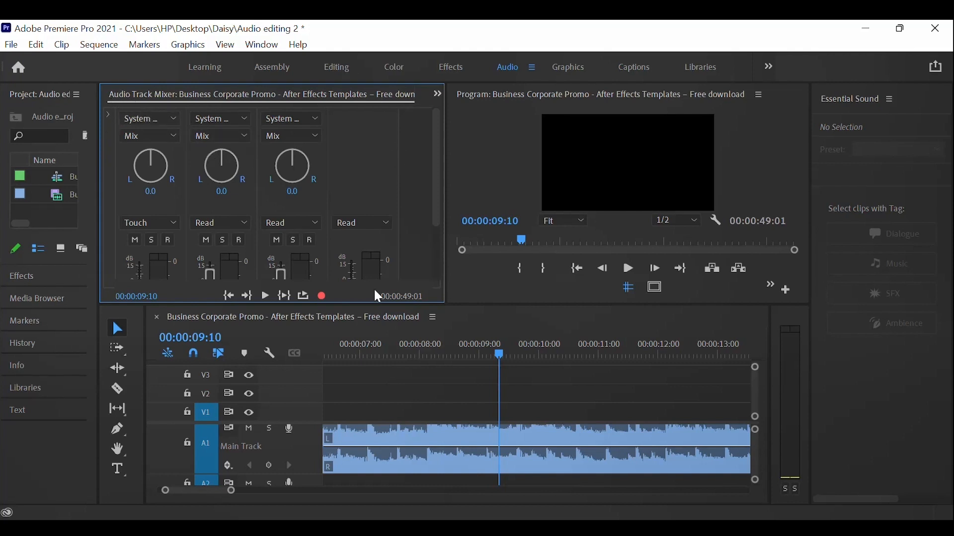
pyautogui.click(105, 109)
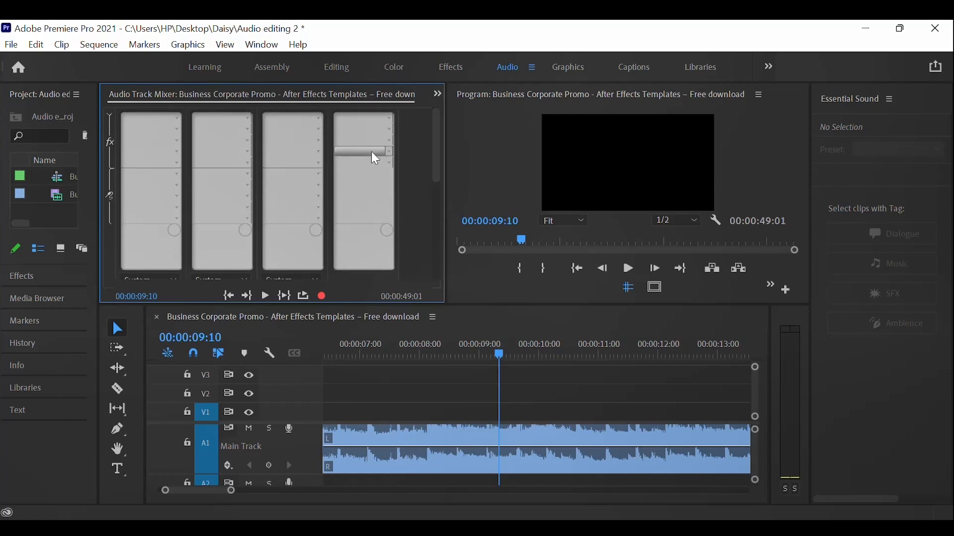
pyautogui.click(110, 115)
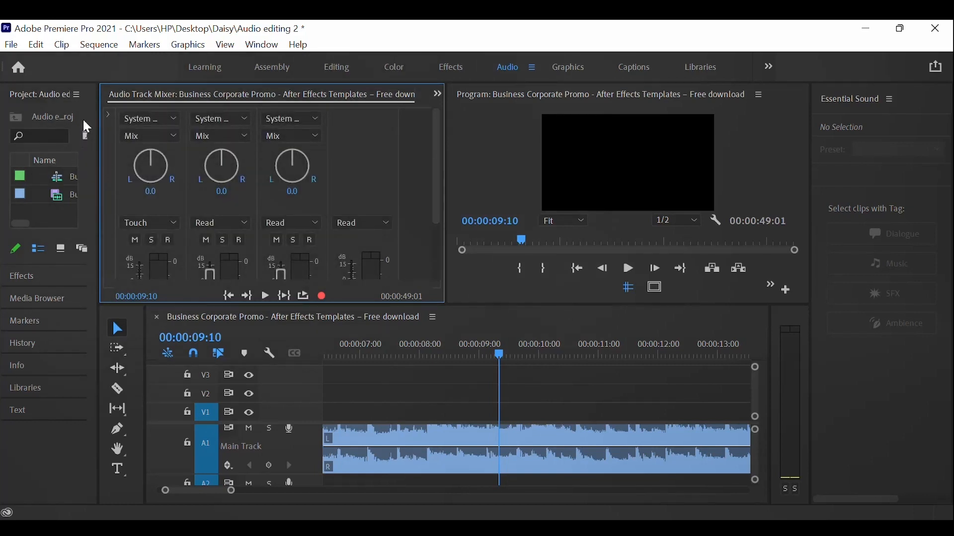
pyautogui.click(109, 114)
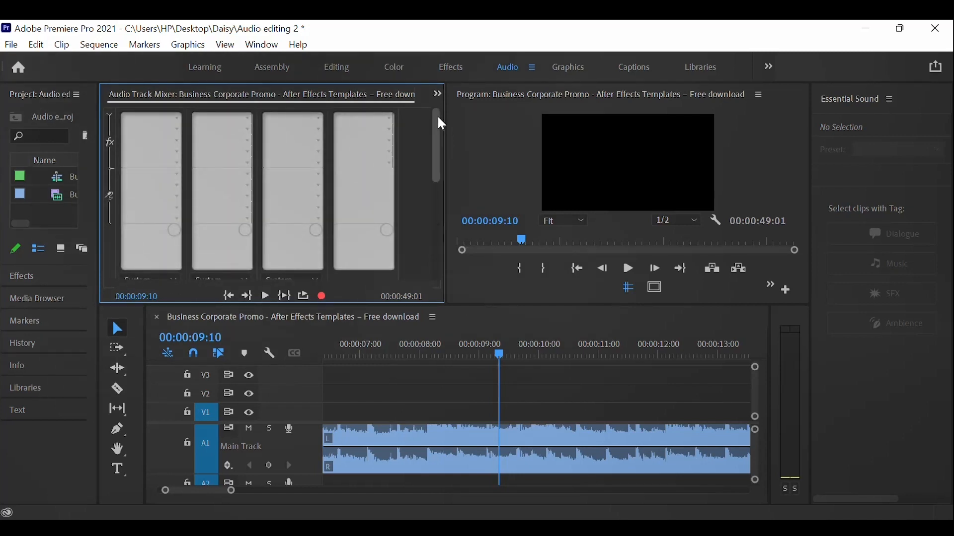
# Step: Collapse the effects and sends section of the Audio Track Mixer to reach the pan controls
pyautogui.moveTo(437, 119); pyautogui.dragTo(442, 220)
pyautogui.moveTo(444, 249); pyautogui.dragTo(454, 101)
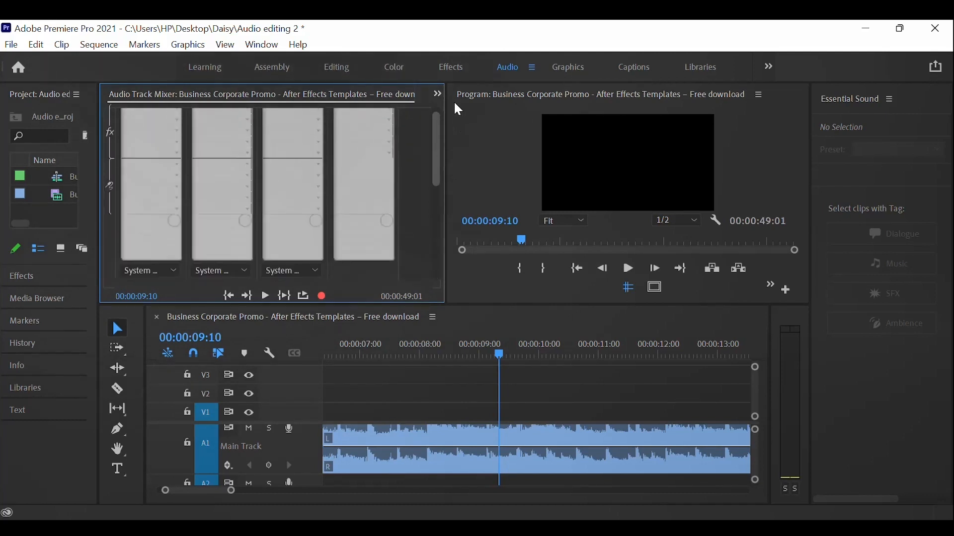
pyautogui.click(107, 114)
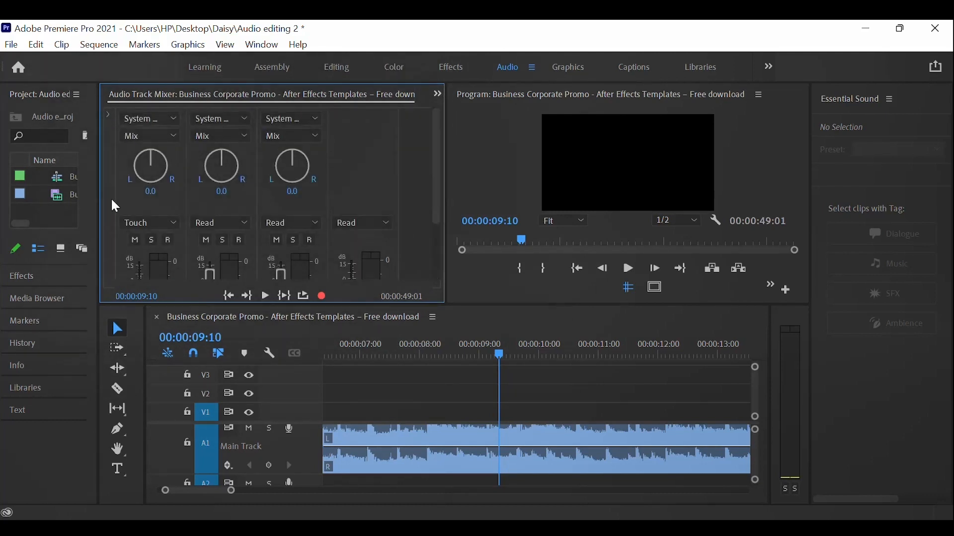
pyautogui.click(155, 117)
pyautogui.click(156, 121)
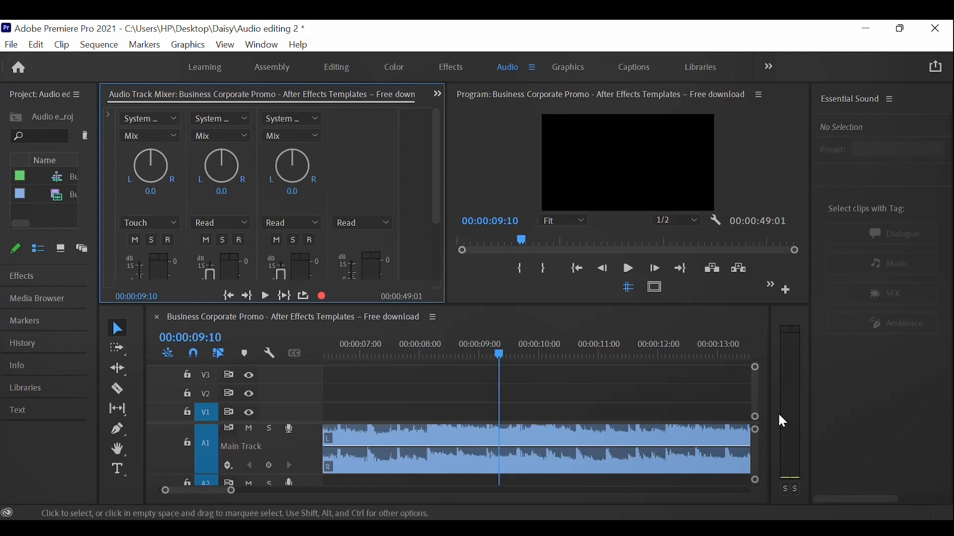
# Step: Widen the audio meters and pan the Main Track fully right to 100
pyautogui.moveTo(770, 392); pyautogui.dragTo(709, 406)
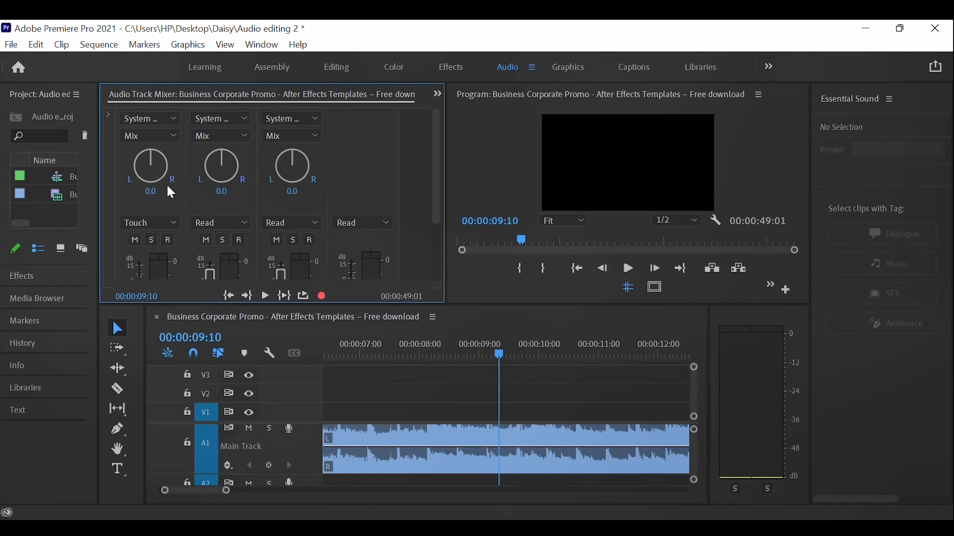
pyautogui.moveTo(157, 172); pyautogui.dragTo(96, 205)
pyautogui.moveTo(160, 180); pyautogui.dragTo(85, 219)
pyautogui.moveTo(166, 183)
pyautogui.mouseDown()
pyautogui.moveTo(167, 154)
pyautogui.moveTo(221, 184)
pyautogui.moveTo(225, 211)
pyautogui.moveTo(196, 228)
pyautogui.moveTo(180, 175)
pyautogui.mouseUp()
pyautogui.moveTo(169, 136); pyautogui.dragTo(145, 171)
pyautogui.moveTo(148, 84)
pyautogui.mouseDown()
pyautogui.moveTo(157, 239)
pyautogui.moveTo(157, 79)
pyautogui.mouseUp()
pyautogui.moveTo(152, 172); pyautogui.dragTo(154, 213)
# Step: Play the right-panned Main Track up to about 18 seconds, pausing to check each channel on the audio meters
pyautogui.click(629, 268)
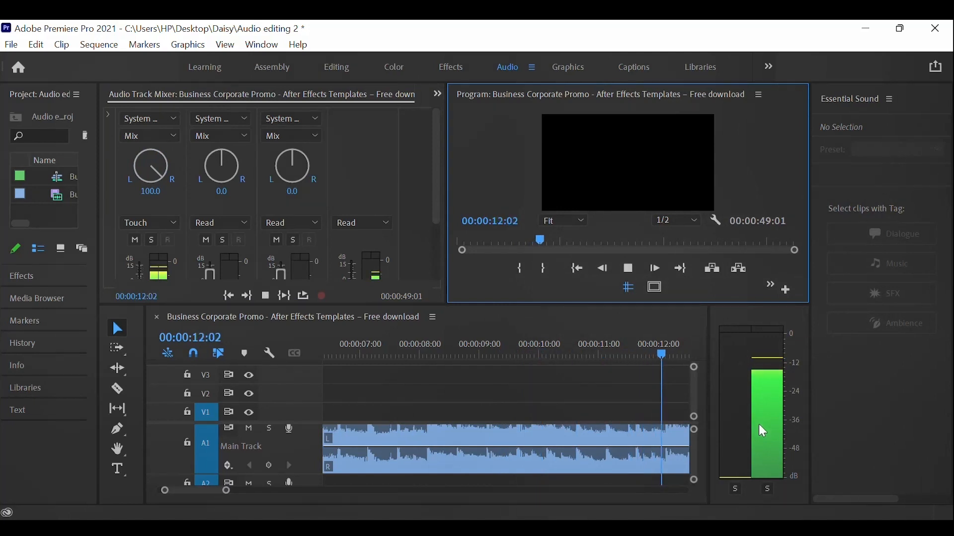
pyautogui.click(629, 269)
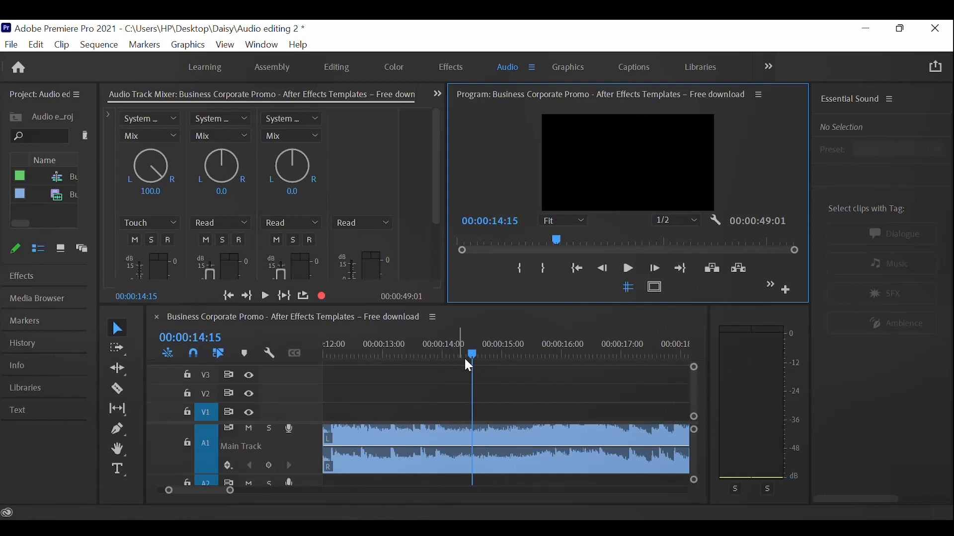
pyautogui.click(630, 270)
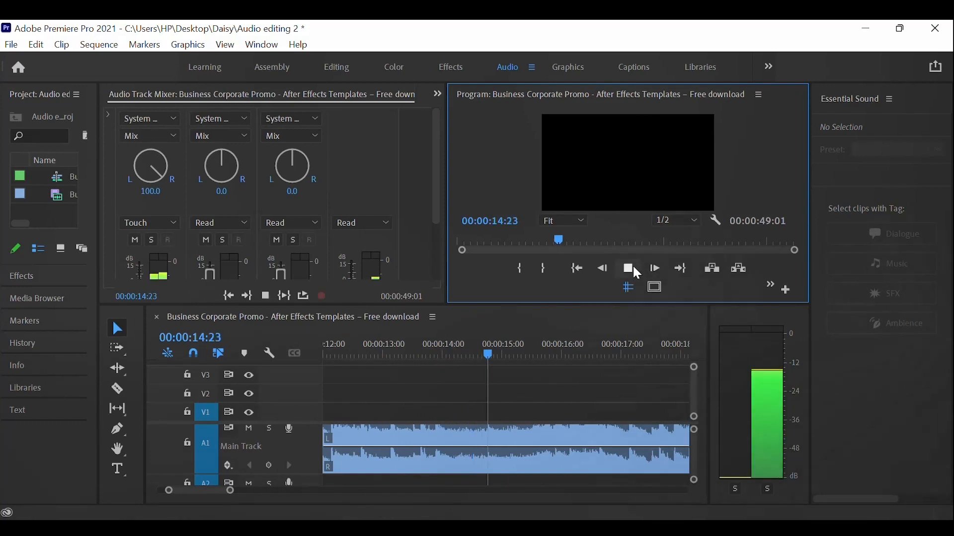
pyautogui.press('space')
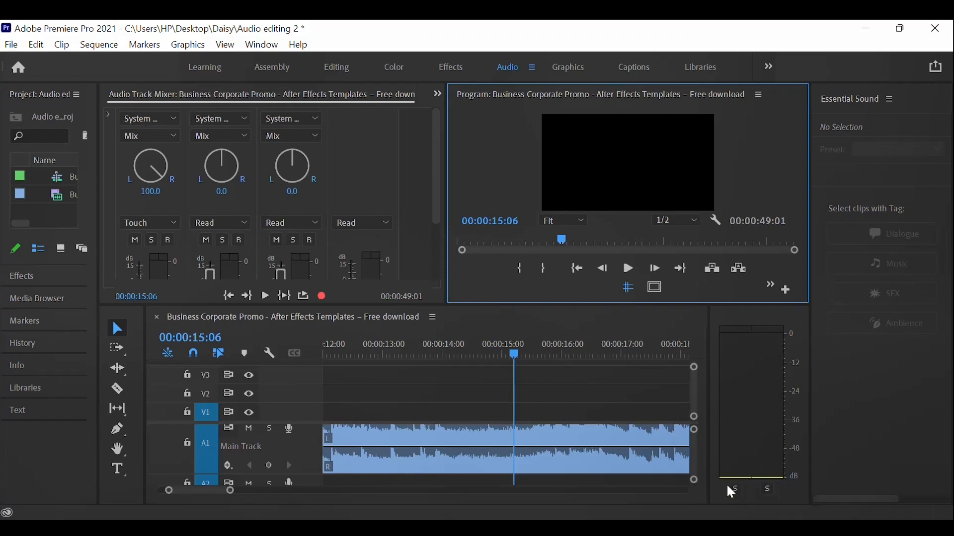
pyautogui.click(629, 270)
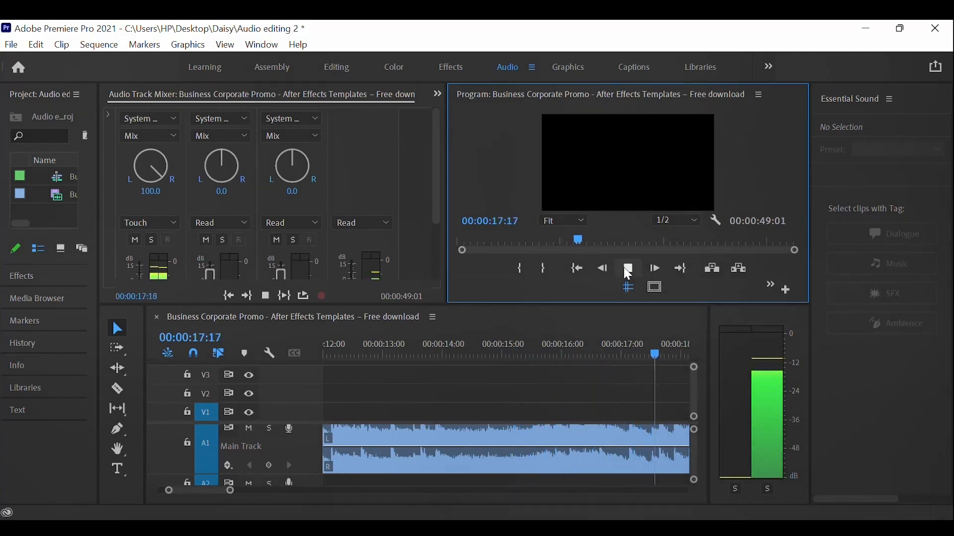
pyautogui.click(628, 271)
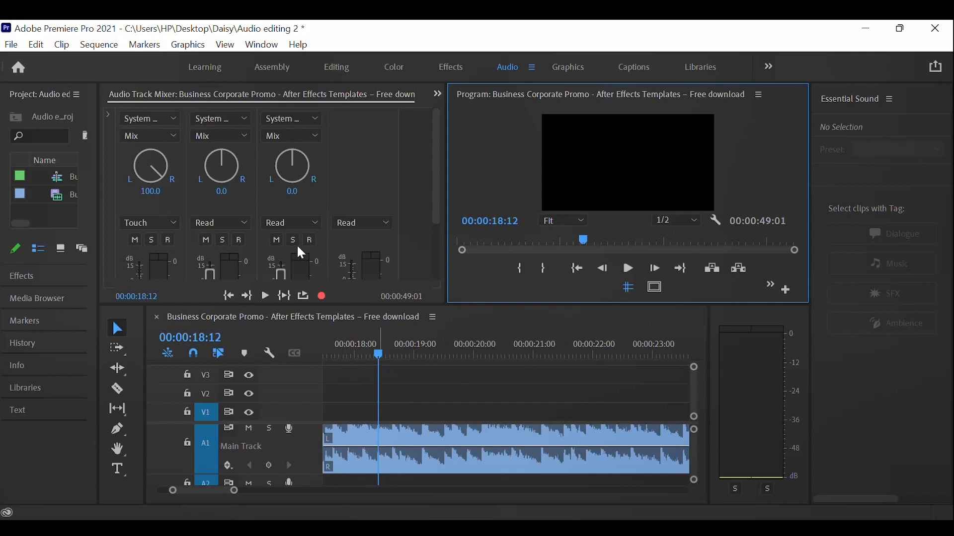
# Step: Pan the Main Track fully left to -100 and play it to check the channel levels on the audio meters
pyautogui.click(160, 184)
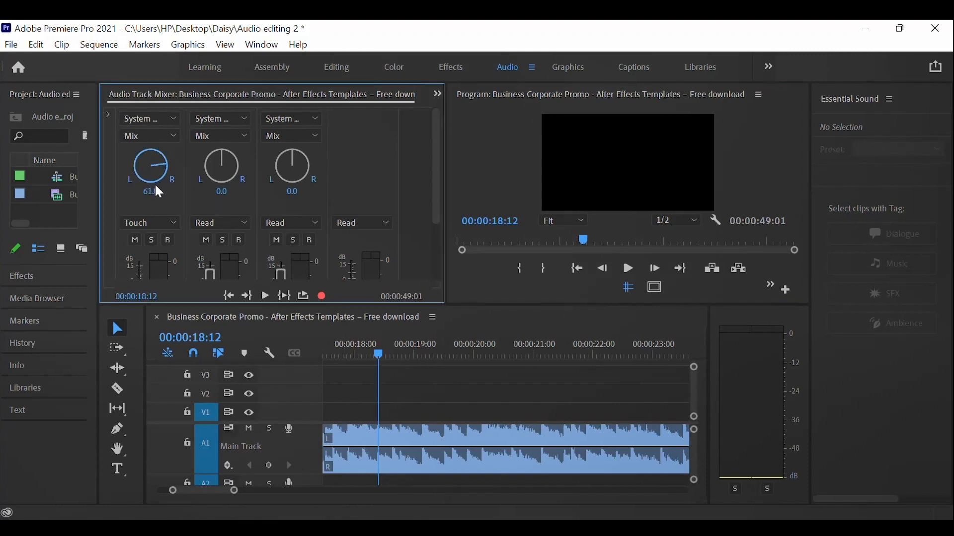
pyautogui.moveTo(156, 187); pyautogui.dragTo(8, 226)
pyautogui.click(630, 268)
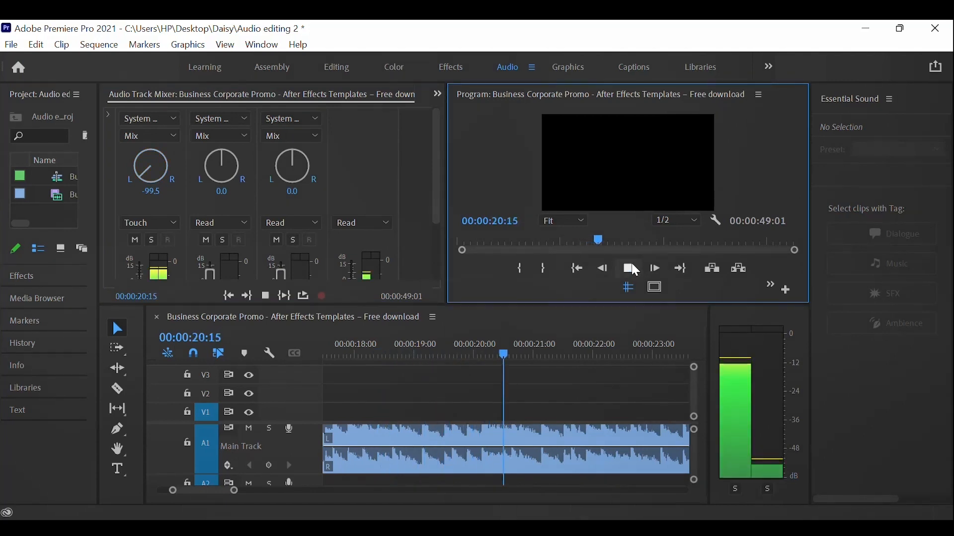
pyautogui.click(631, 270)
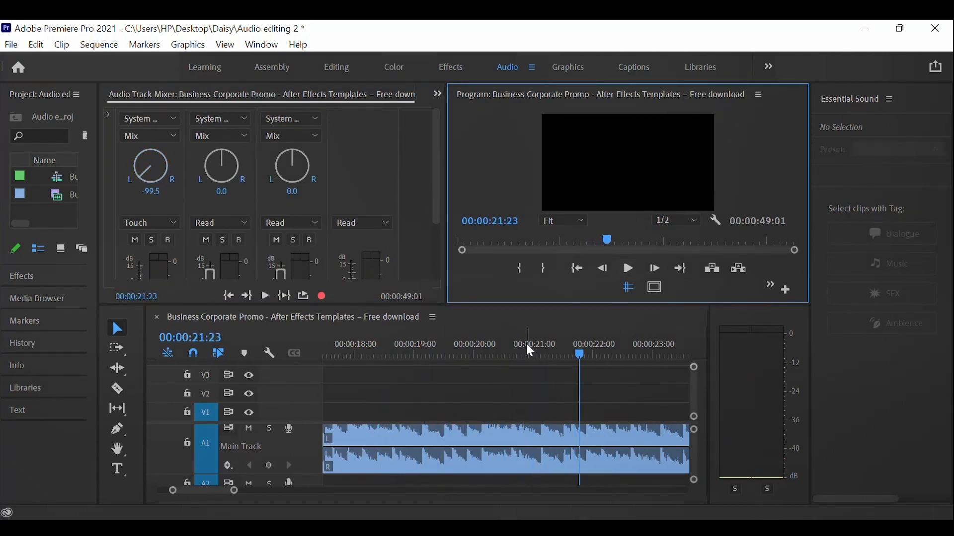
pyautogui.moveTo(150, 151); pyautogui.dragTo(132, 178)
pyautogui.click(629, 269)
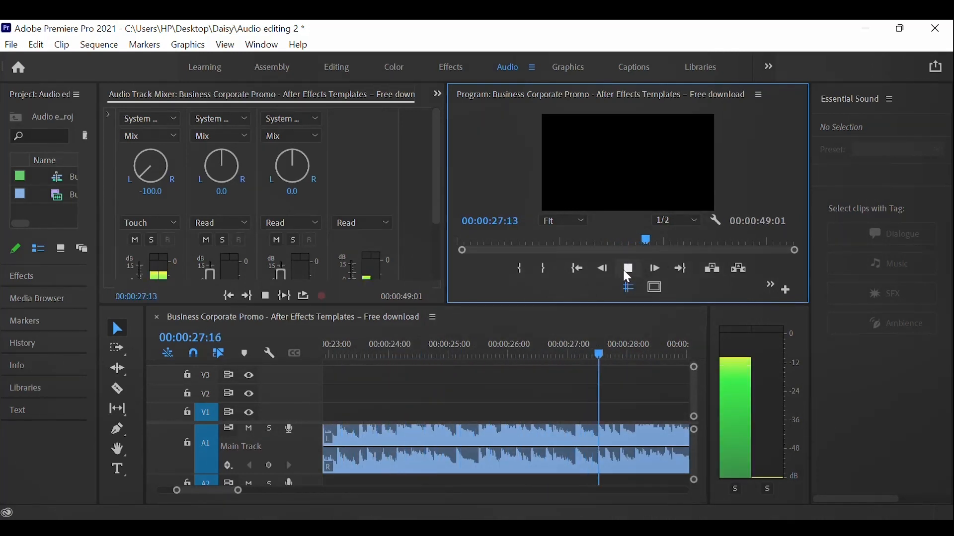
pyautogui.click(630, 272)
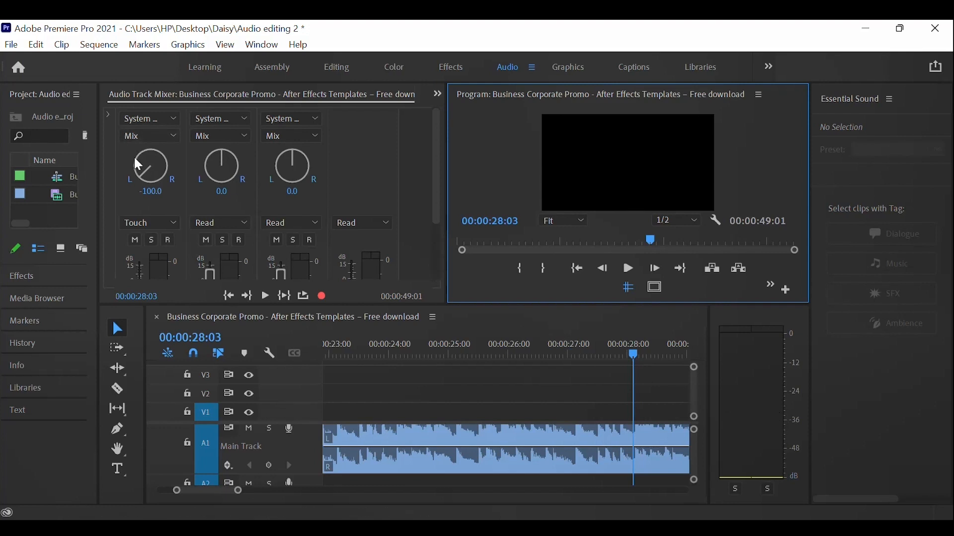
# Step: Pan the Main Track partly left to about -31.9 and play it briefly to compare the two channels
pyautogui.moveTo(150, 177); pyautogui.dragTo(197, 172)
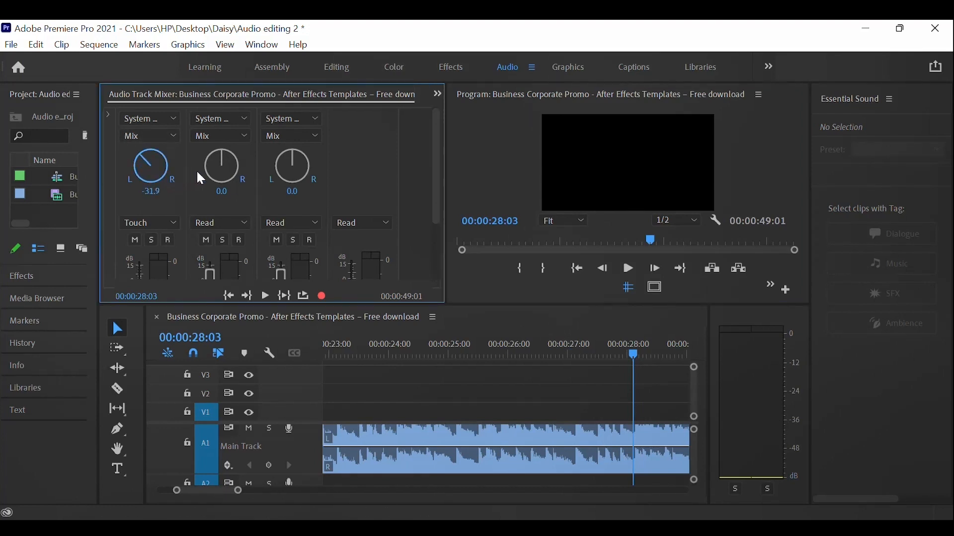
pyautogui.click(630, 268)
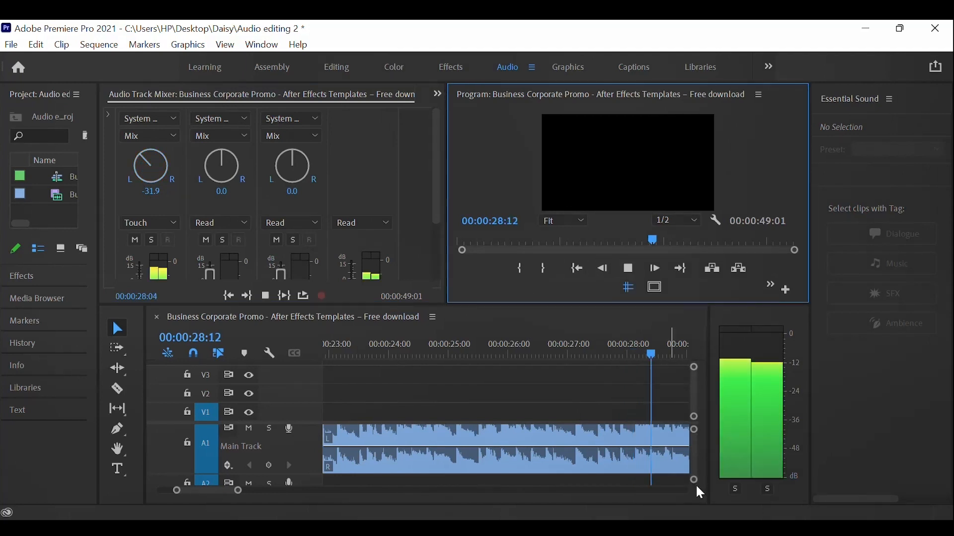
pyautogui.press('space')
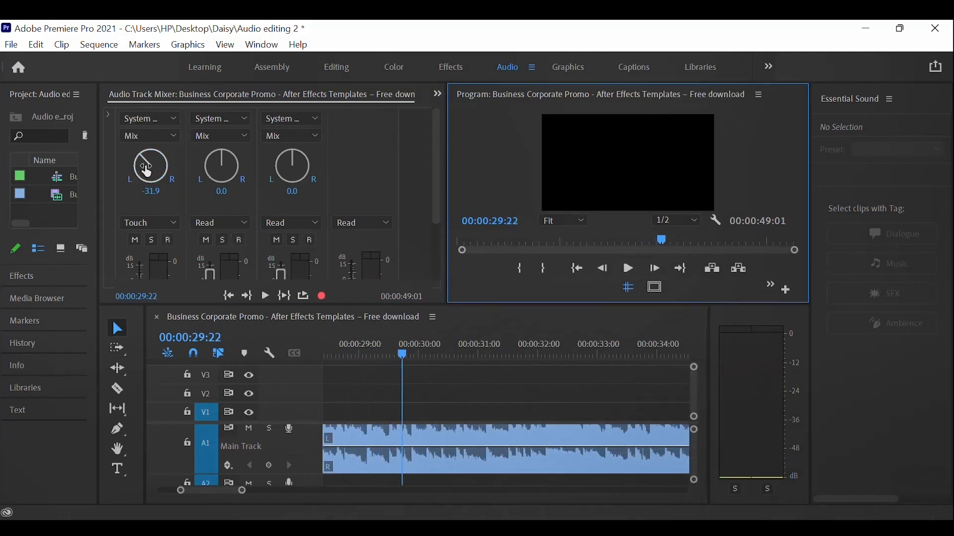
# Step: Pan the Main Track partly right to about 46.7 and play it briefly to check the channel balance
pyautogui.moveTo(149, 171); pyautogui.dragTo(230, 164)
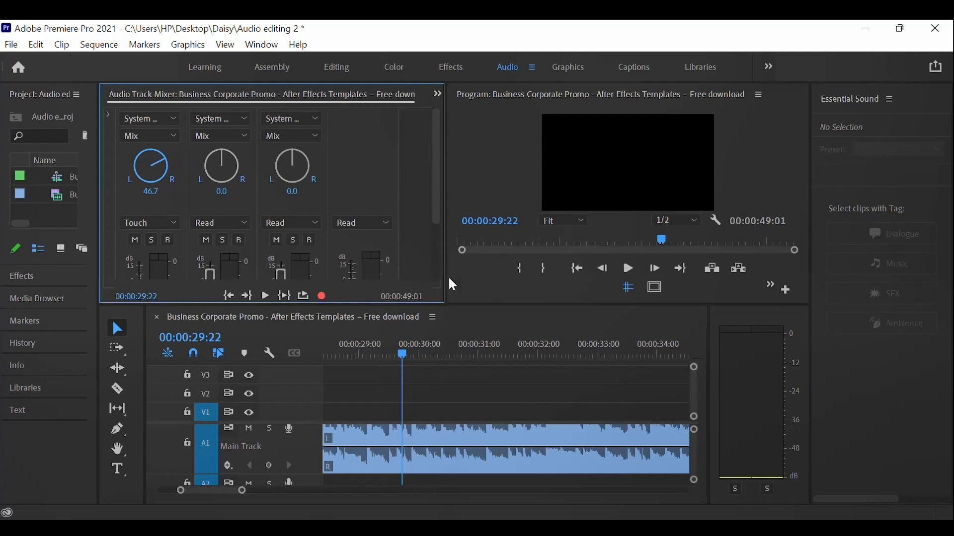
pyautogui.click(629, 270)
pyautogui.click(629, 270)
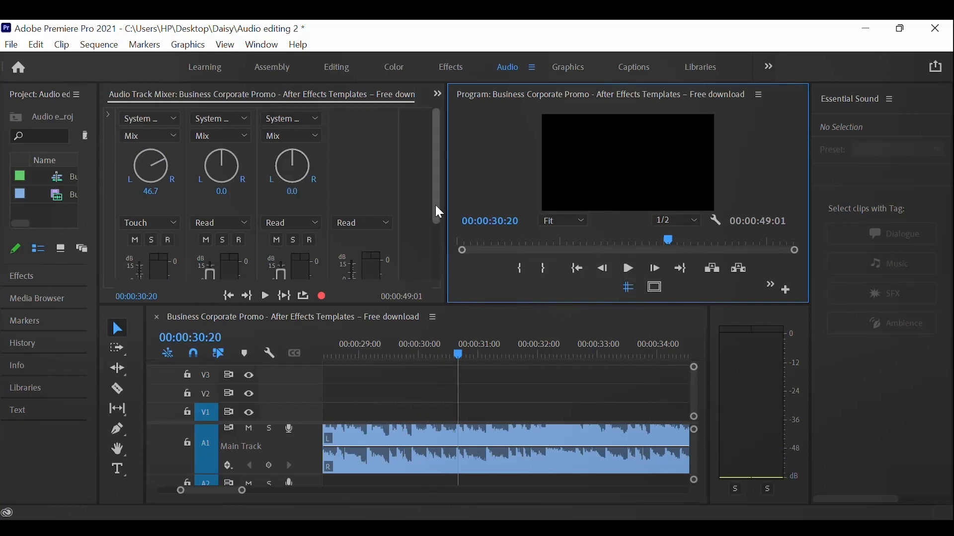
pyautogui.moveTo(437, 210); pyautogui.dragTo(436, 268)
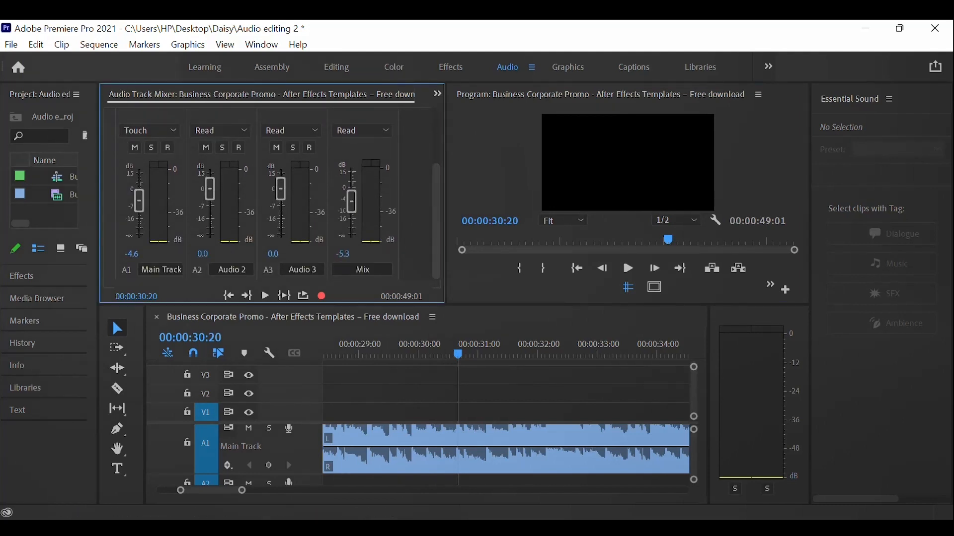
pyautogui.click(731, 497)
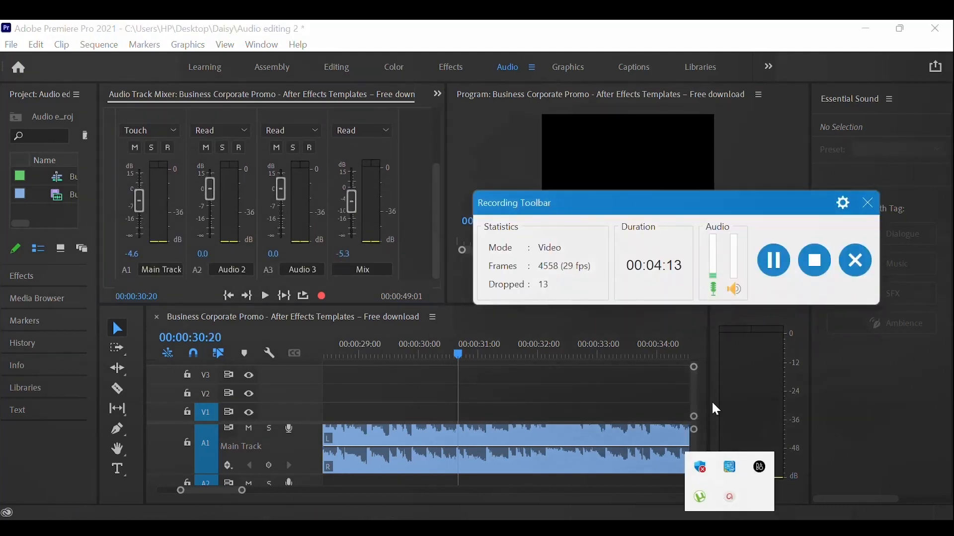
pyautogui.click(772, 259)
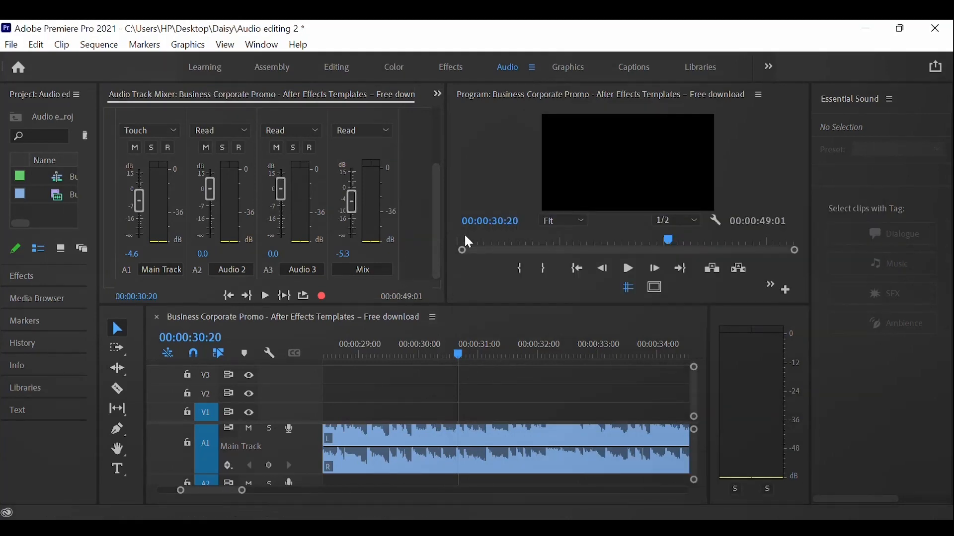
# Step: Expand the effects and sends section and add the Pitch Shifter effect to the Main Track's first effect slot
pyautogui.moveTo(433, 212); pyautogui.dragTo(428, 115)
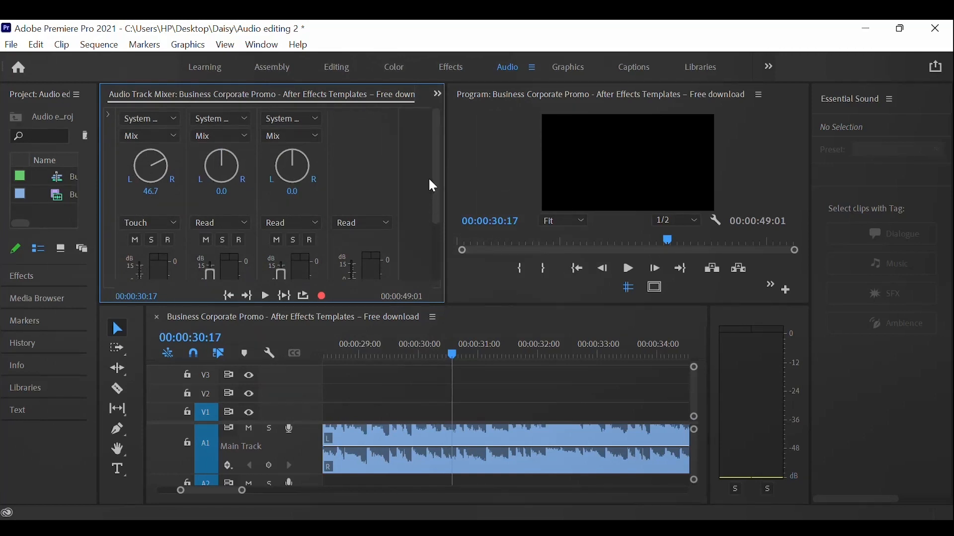
pyautogui.click(108, 116)
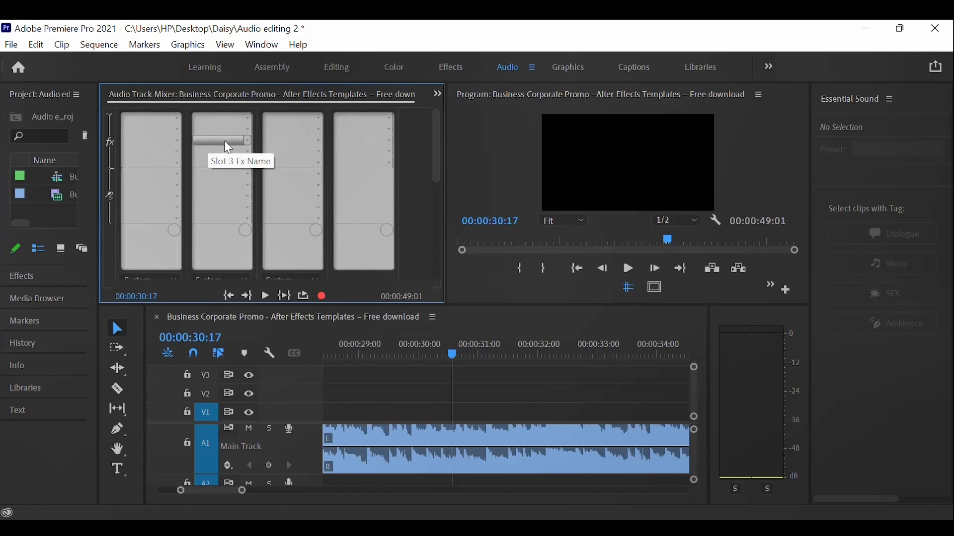
pyautogui.click(177, 120)
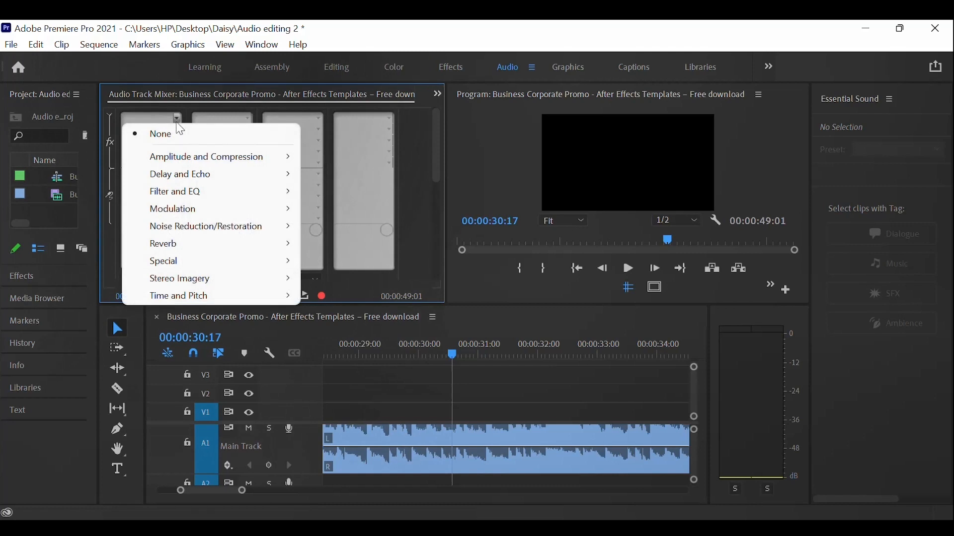
pyautogui.moveTo(187, 181)
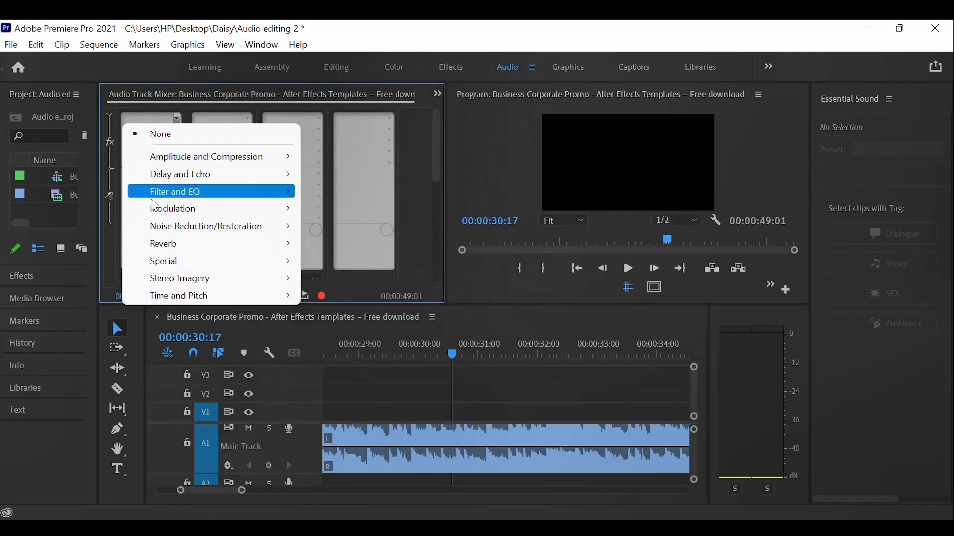
pyautogui.moveTo(153, 201)
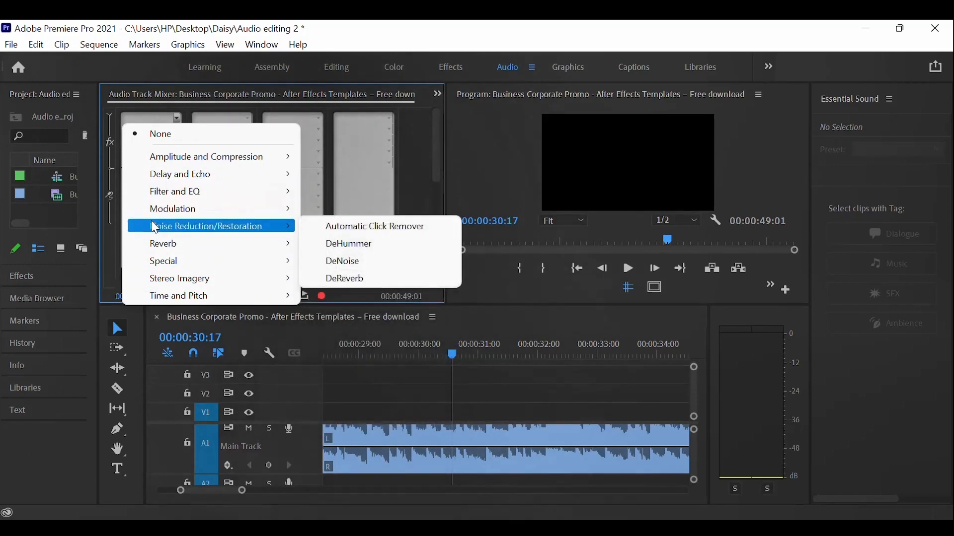
pyautogui.moveTo(161, 245)
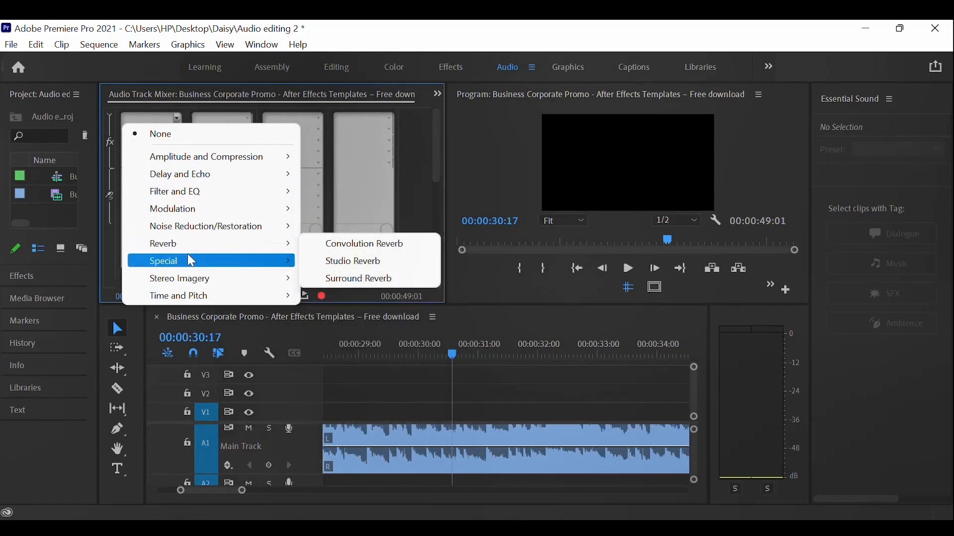
pyautogui.moveTo(202, 261)
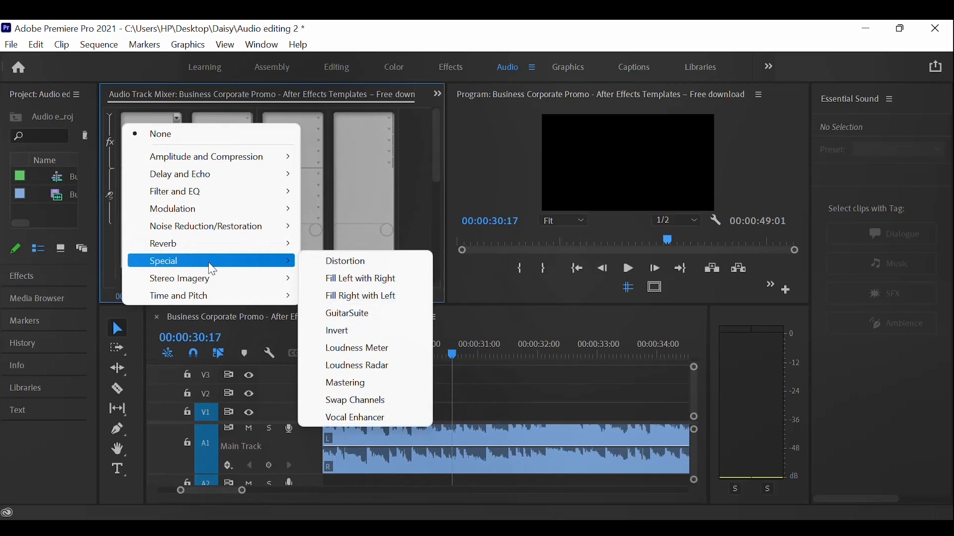
pyautogui.moveTo(223, 301)
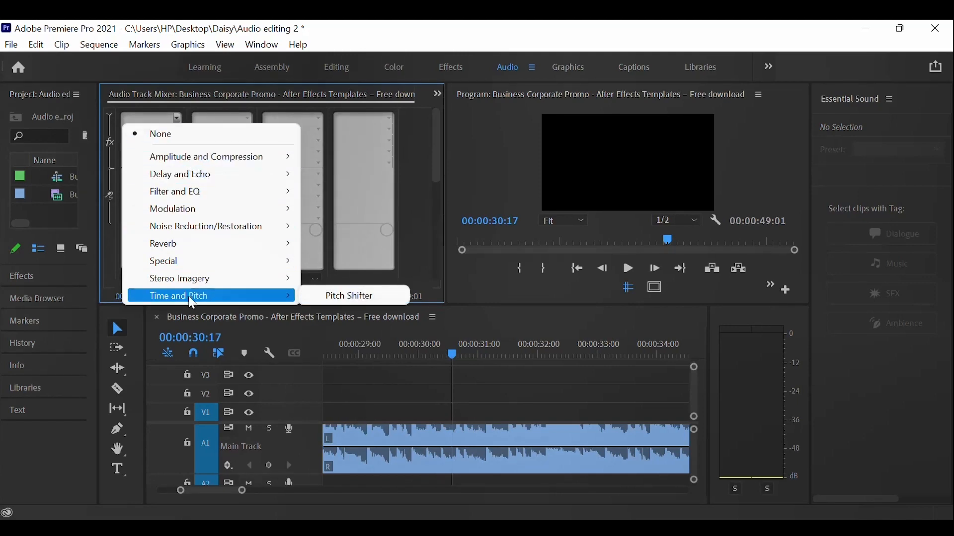
pyautogui.click(343, 298)
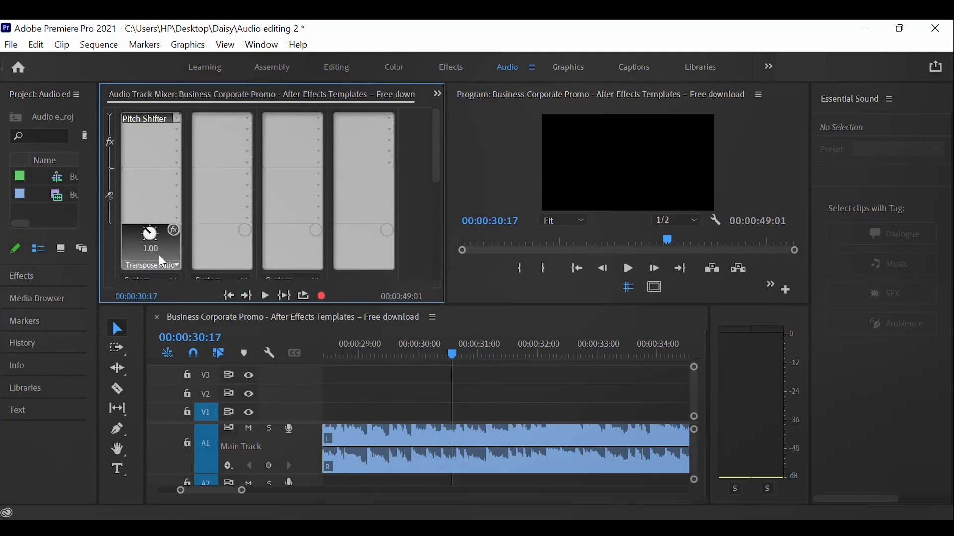
# Step: Play the Main Track from about 00:00:30:04 to hear it with the Pitch Shifter's default Transpose Ratio
pyautogui.click(389, 392)
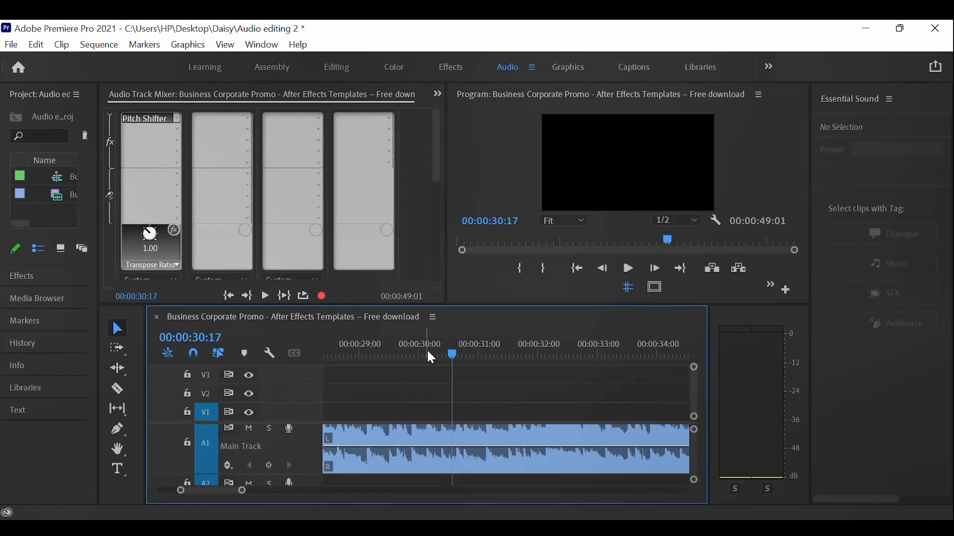
pyautogui.click(426, 354)
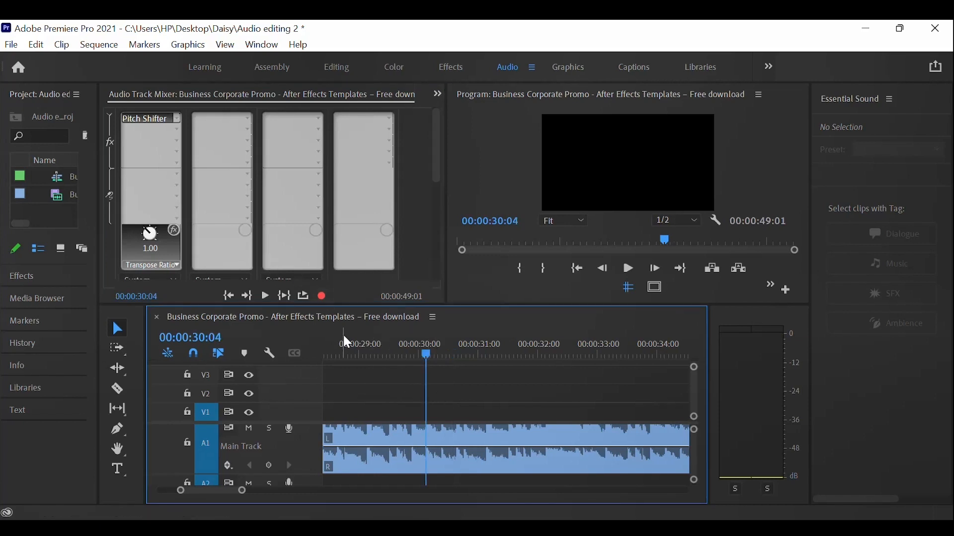
pyautogui.click(629, 270)
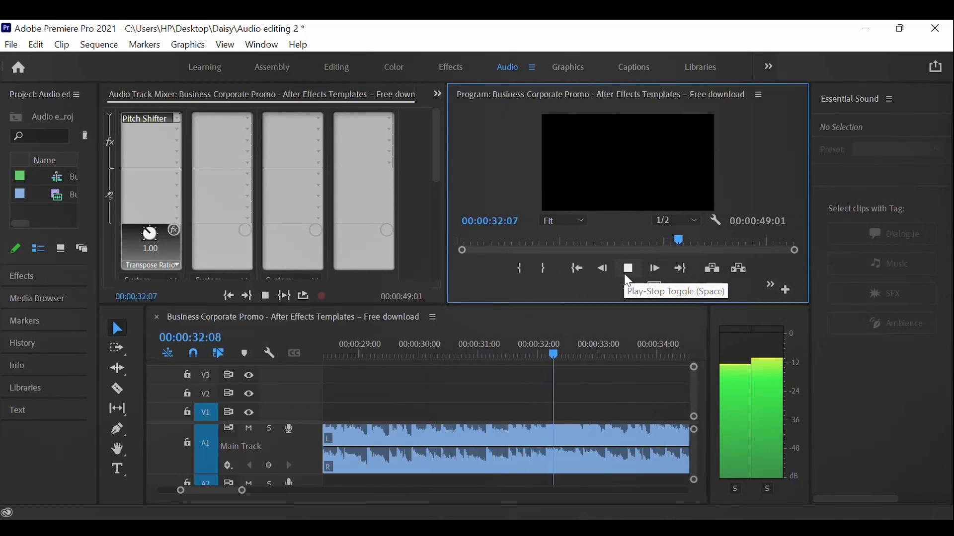
pyautogui.click(627, 271)
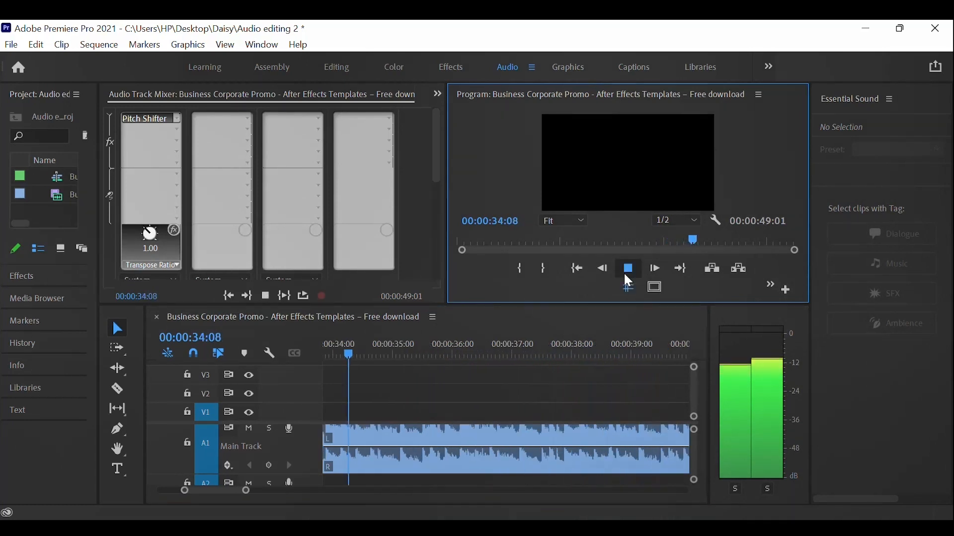
pyautogui.click(414, 371)
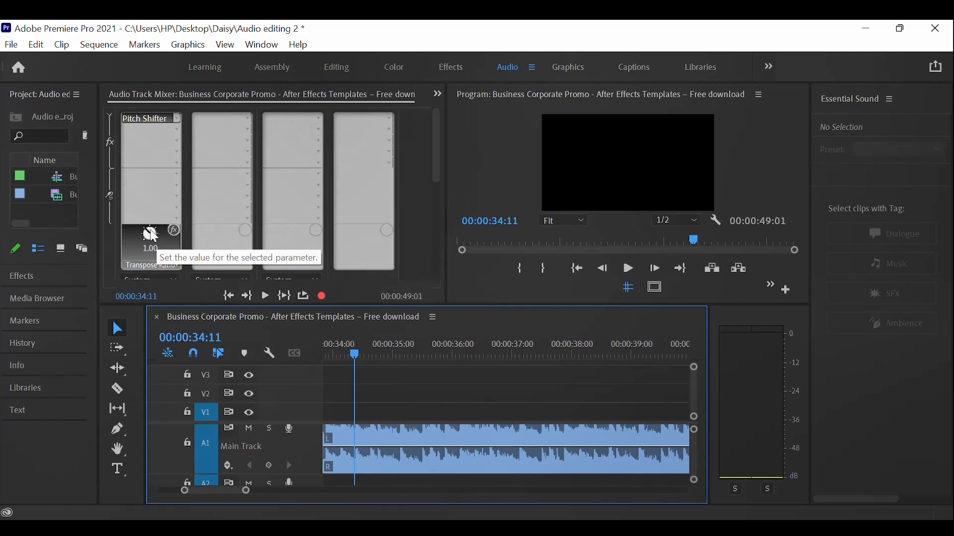
# Step: Set the Pitch Shifter's Transpose Ratio to 2.00 on the Main Track and play the audio to hear the change
pyautogui.moveTo(151, 238); pyautogui.dragTo(174, 170)
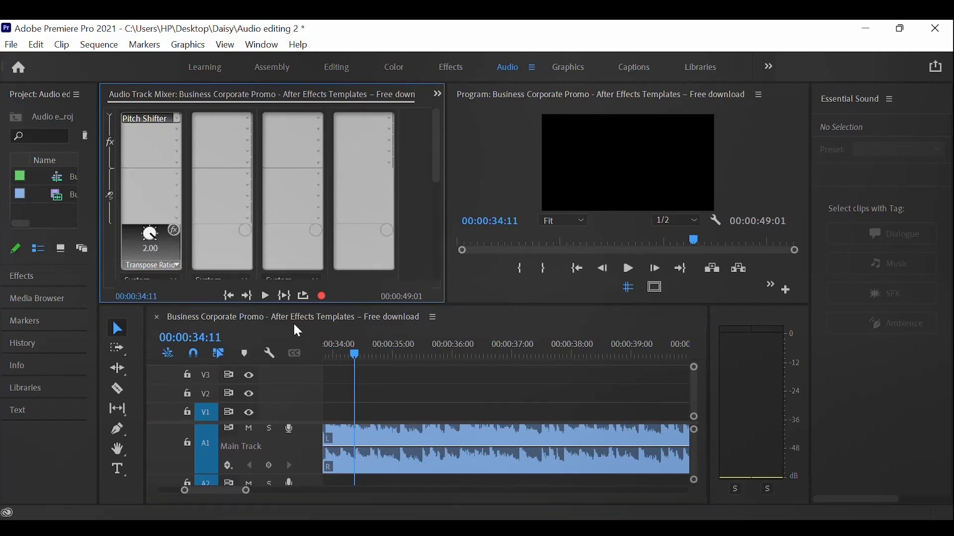
pyautogui.click(629, 271)
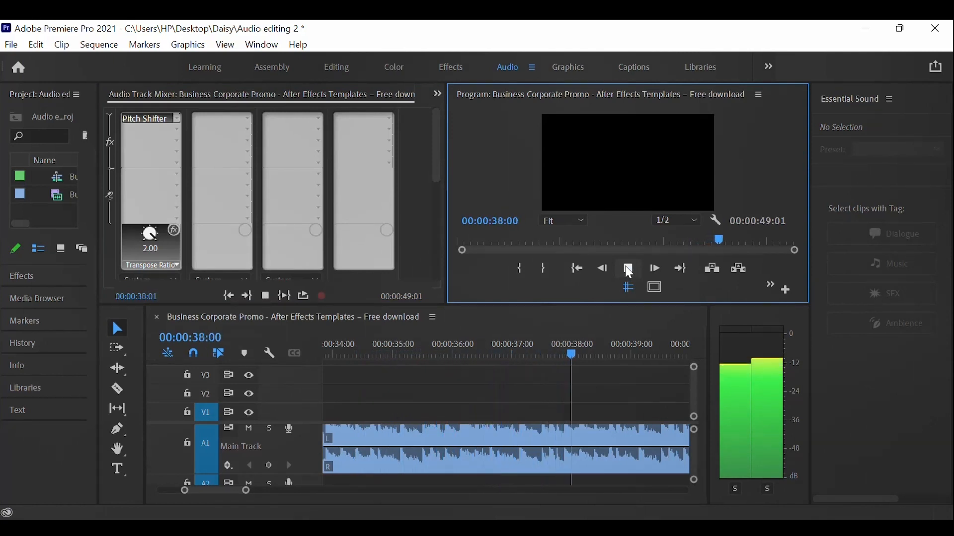
pyautogui.click(629, 271)
# Step: Replay the Main Track briefly from about 00:00:38:21 to listen to the pitch-shifted audio again
pyautogui.scroll(-3, 338, 406)
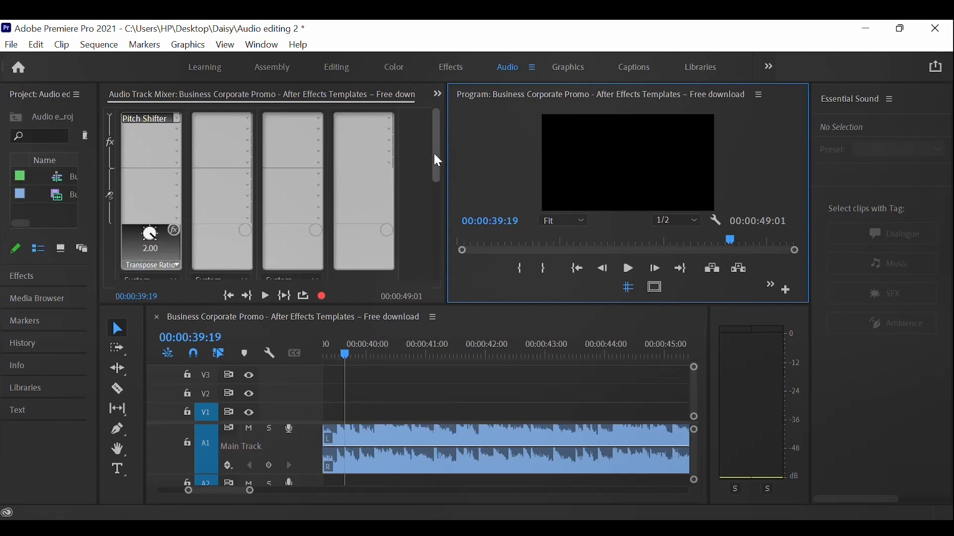
pyautogui.moveTo(435, 158)
pyautogui.mouseDown()
pyautogui.moveTo(440, 266)
pyautogui.moveTo(431, 258)
pyautogui.moveTo(431, 146)
pyautogui.mouseUp()
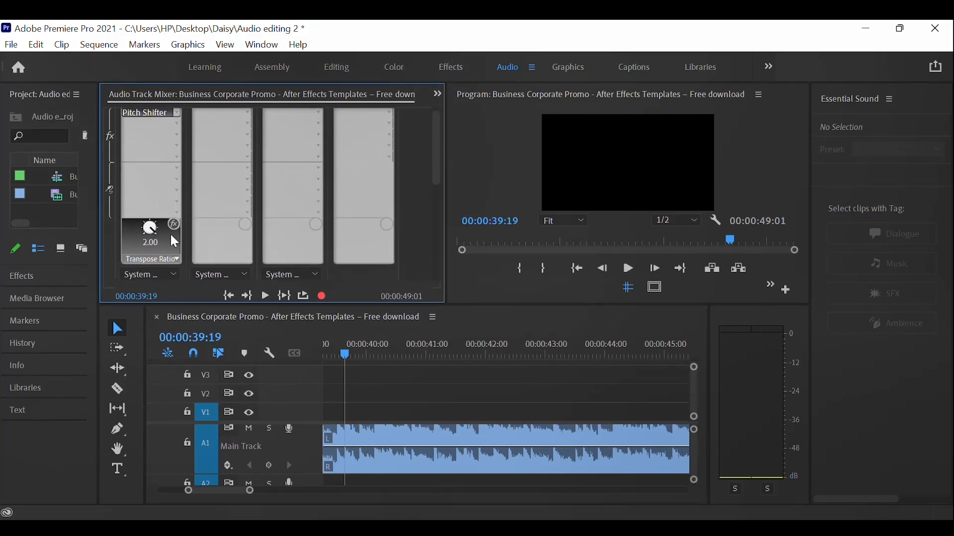
pyautogui.moveTo(320, 352); pyautogui.dragTo(330, 351)
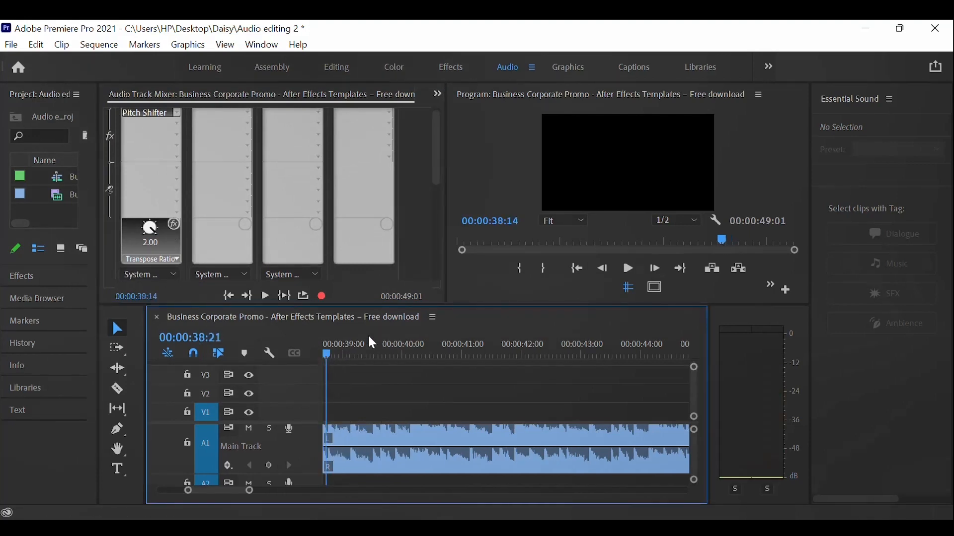
pyautogui.click(630, 270)
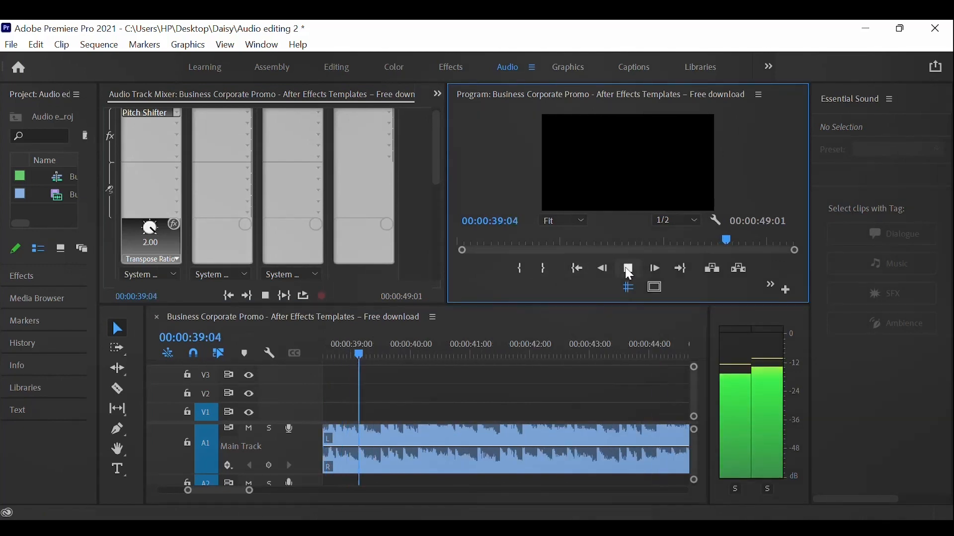
pyautogui.press('space')
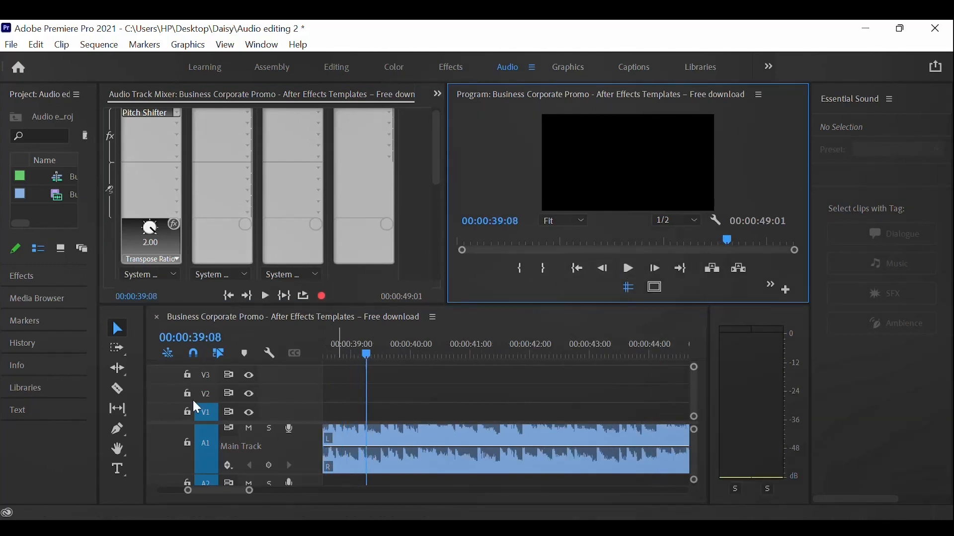
# Step: Compare the Main Track's sound with the Pitch Shifter bypassed and re-enabled, playing it from about 00:00:39 each time
pyautogui.click(174, 227)
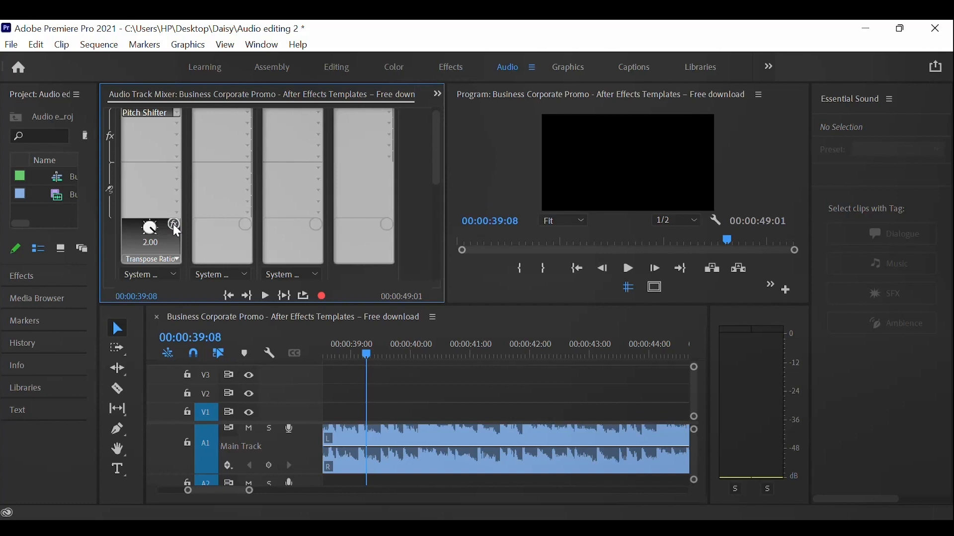
pyautogui.click(628, 269)
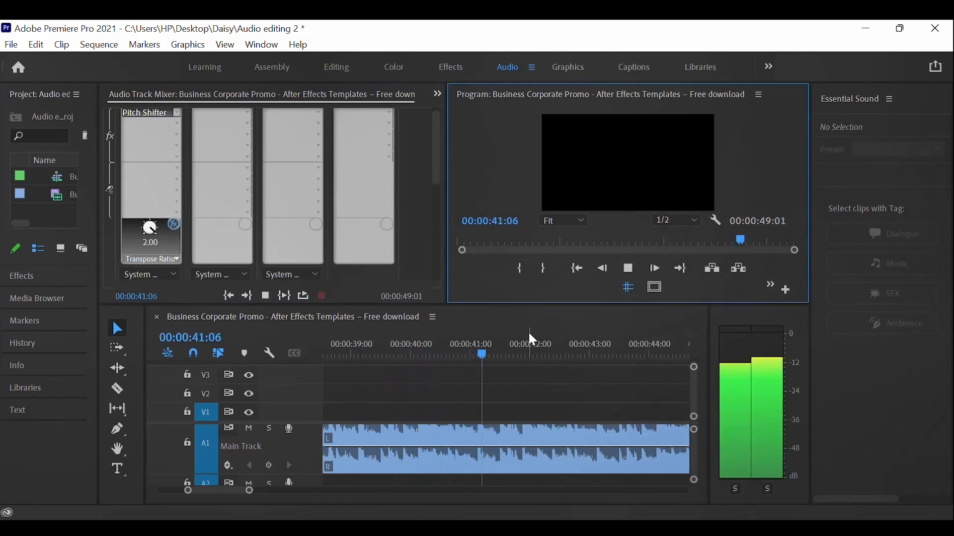
pyautogui.click(628, 269)
pyautogui.click(378, 352)
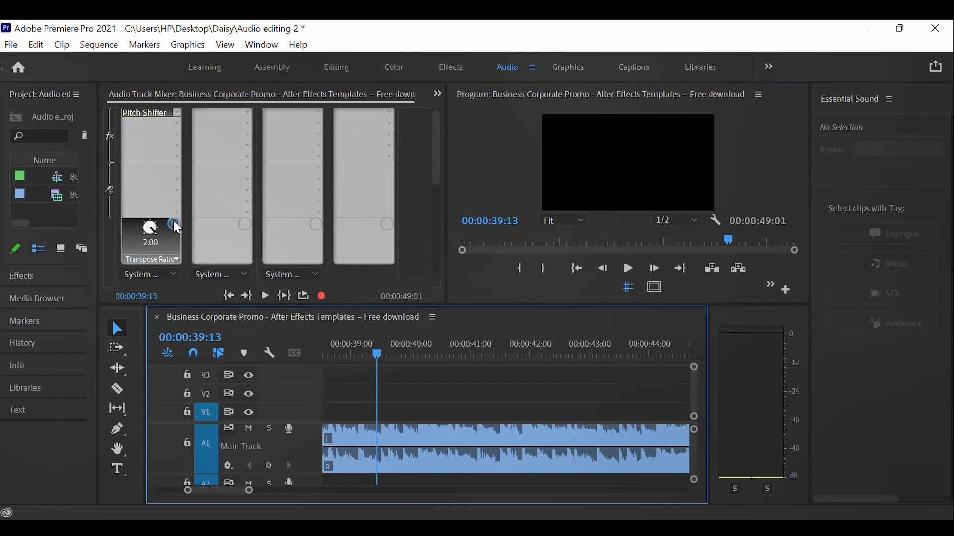
pyautogui.click(629, 269)
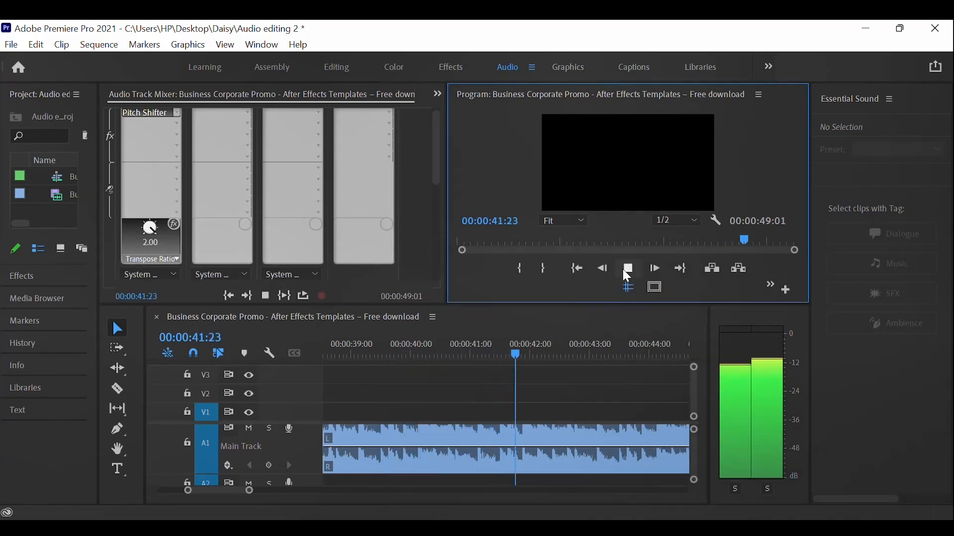
pyautogui.click(629, 270)
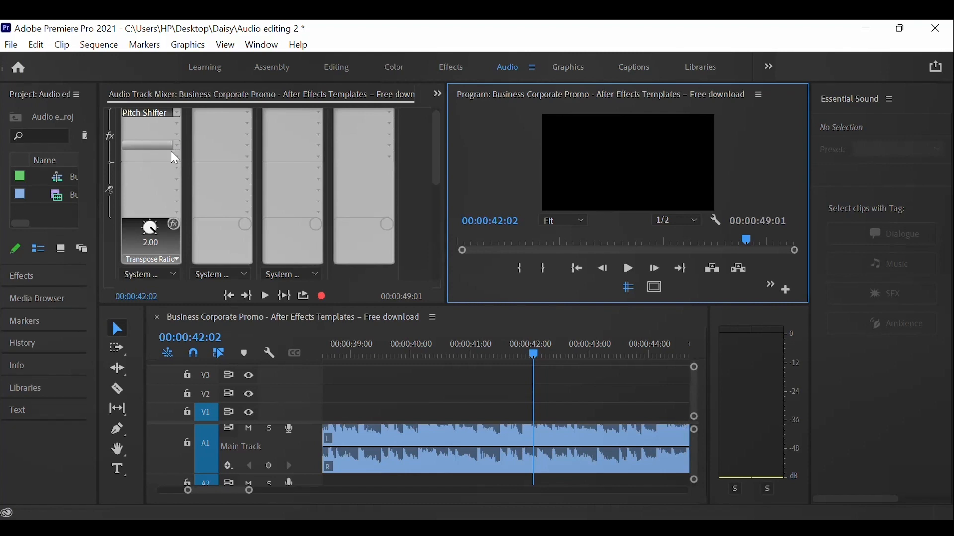
# Step: Add the Studio Reverb effect to the Main Track's second effect slot
pyautogui.click(175, 123)
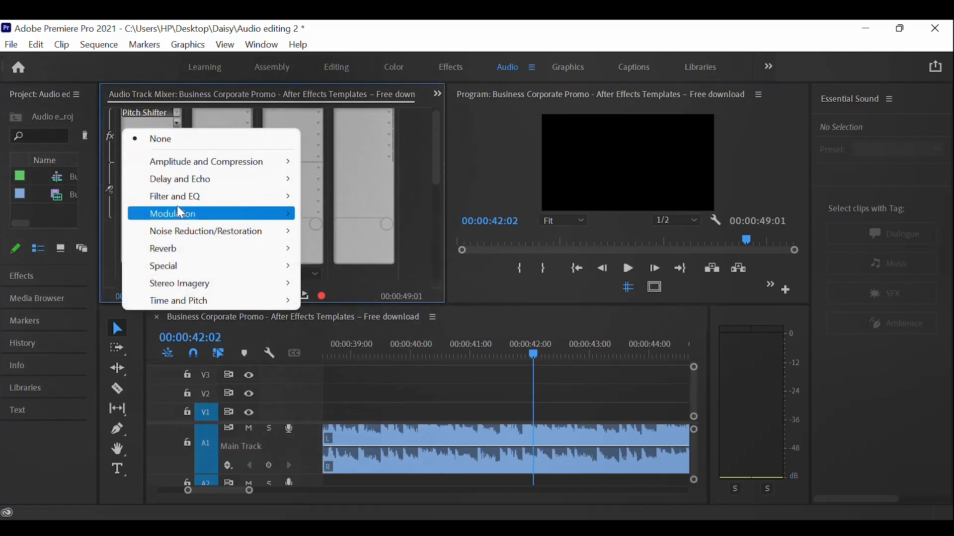
pyautogui.moveTo(181, 212)
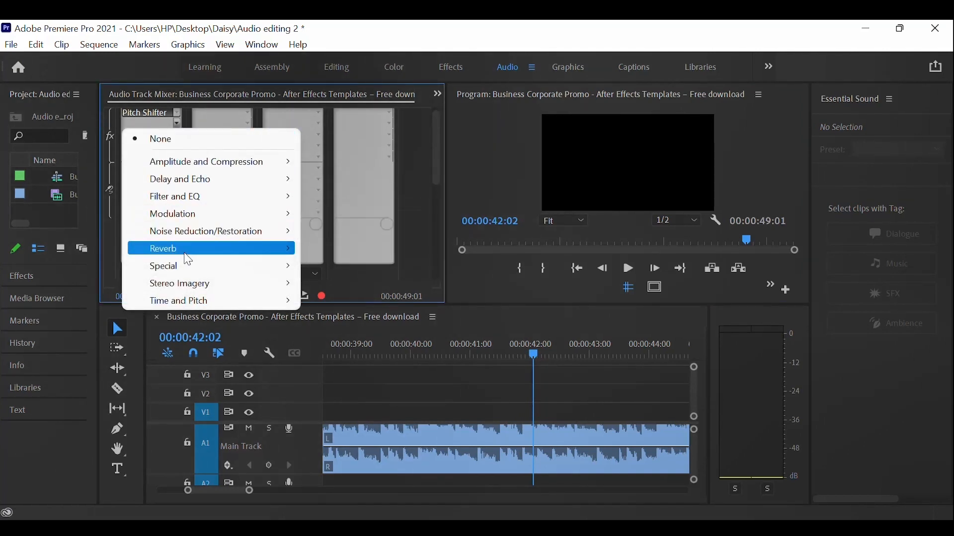
pyautogui.moveTo(189, 260)
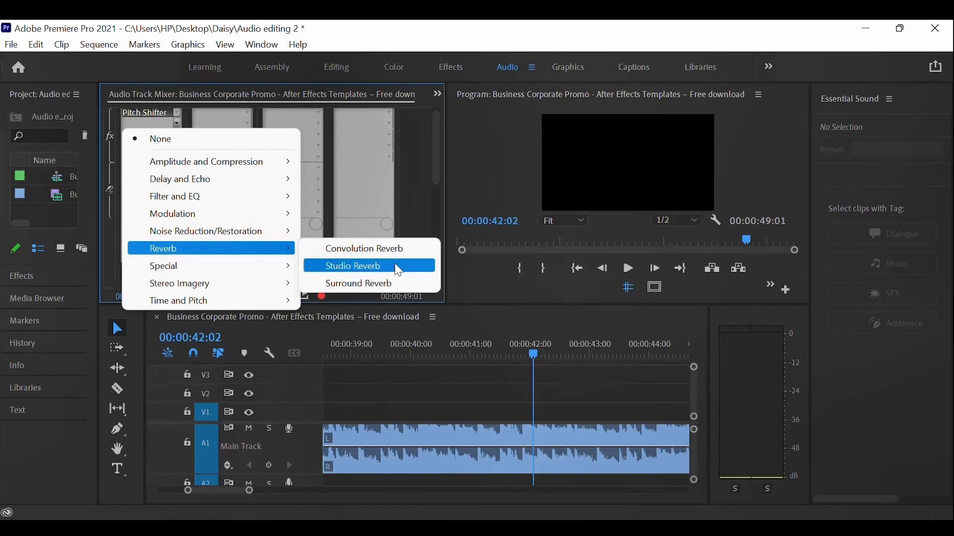
pyautogui.click(382, 268)
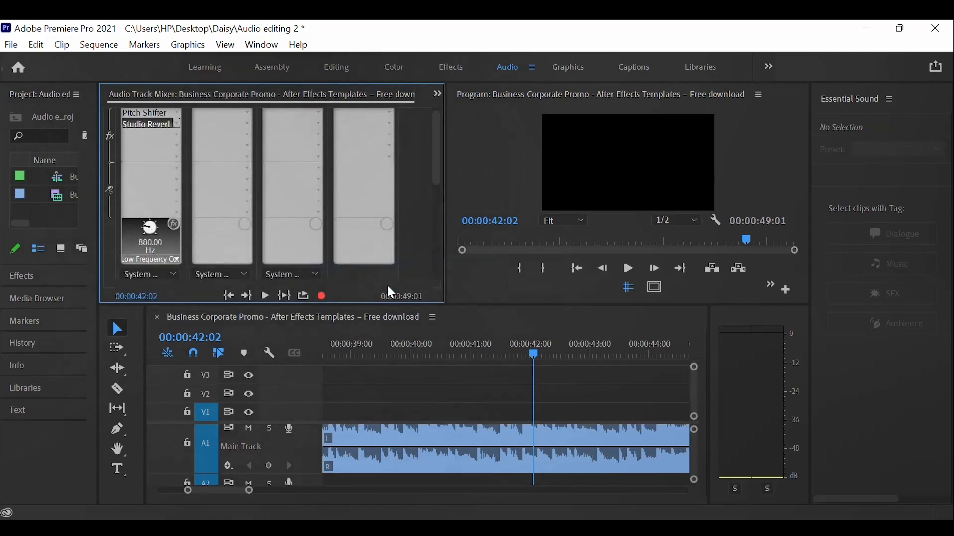
pyautogui.click(177, 124)
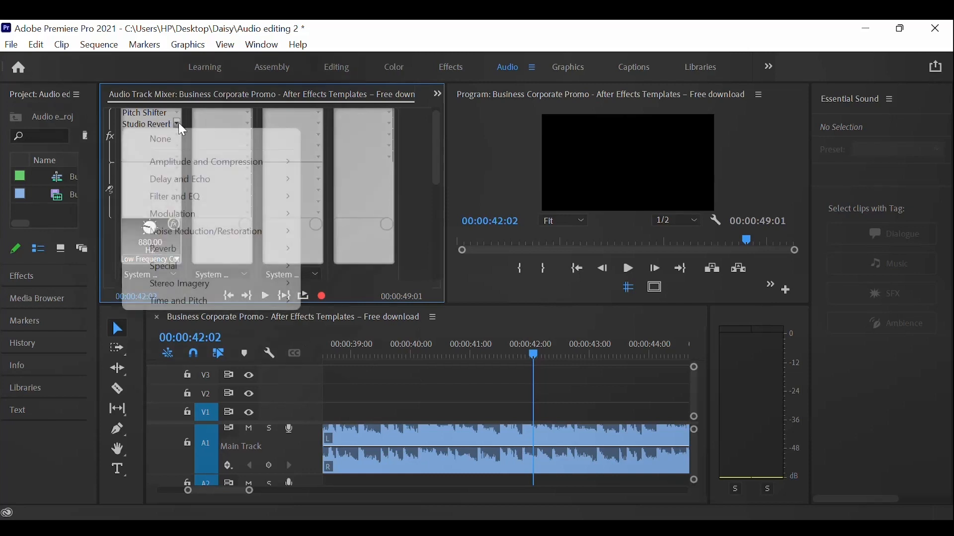
pyautogui.click(152, 122)
pyautogui.scroll(1, 168, 142)
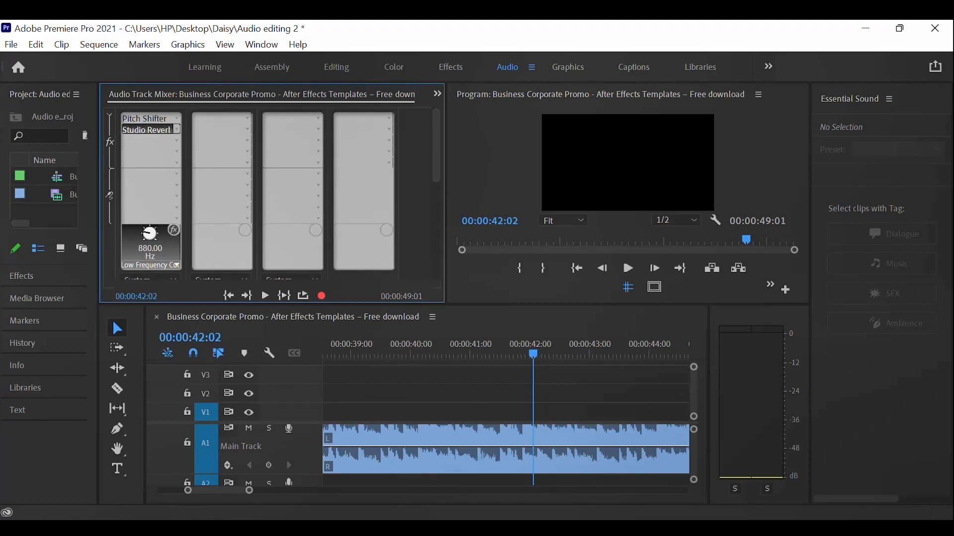
pyautogui.click(723, 496)
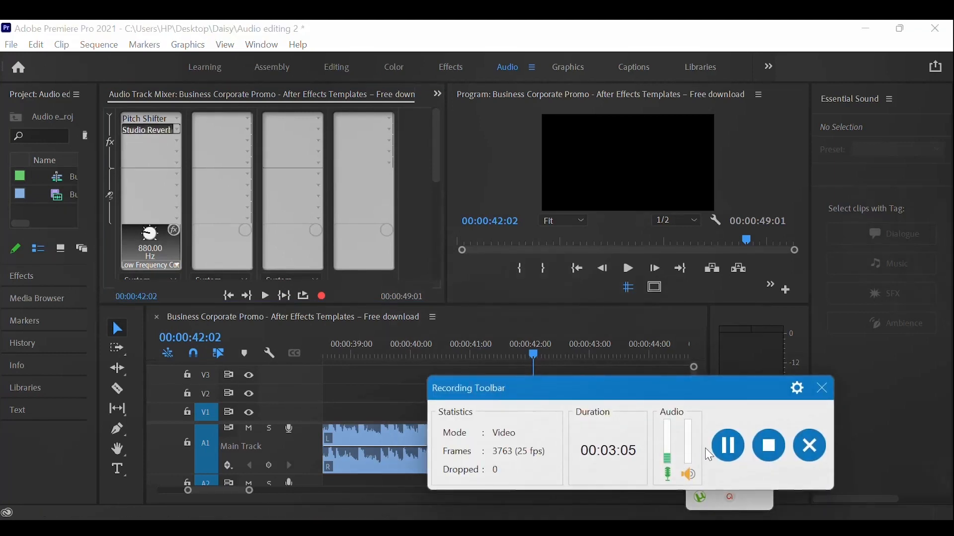
pyautogui.click(725, 448)
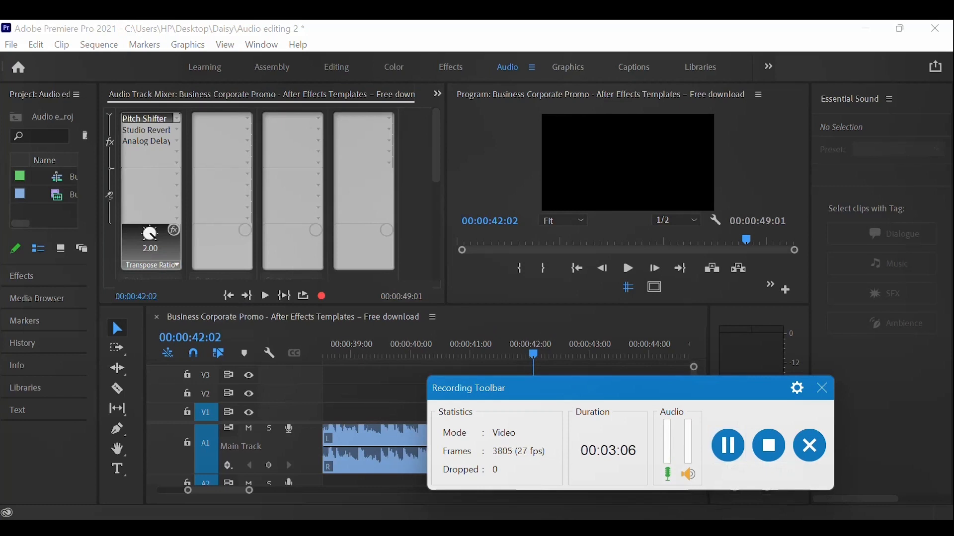
pyautogui.click(735, 520)
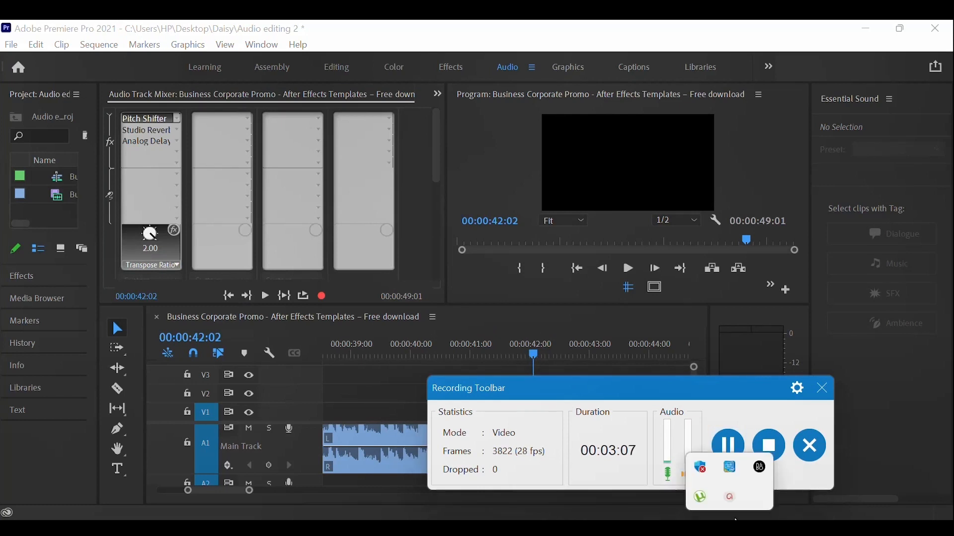
# Step: Select Studio Reverb and play the Main Track from 00:00:39:20 to hear the stacked effects together
pyautogui.click(138, 131)
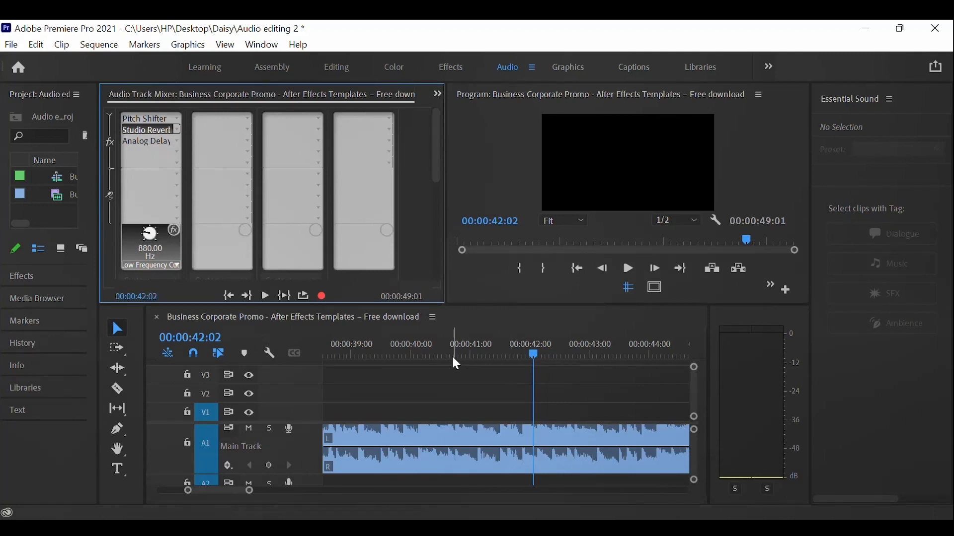
pyautogui.moveTo(451, 355); pyautogui.dragTo(390, 355)
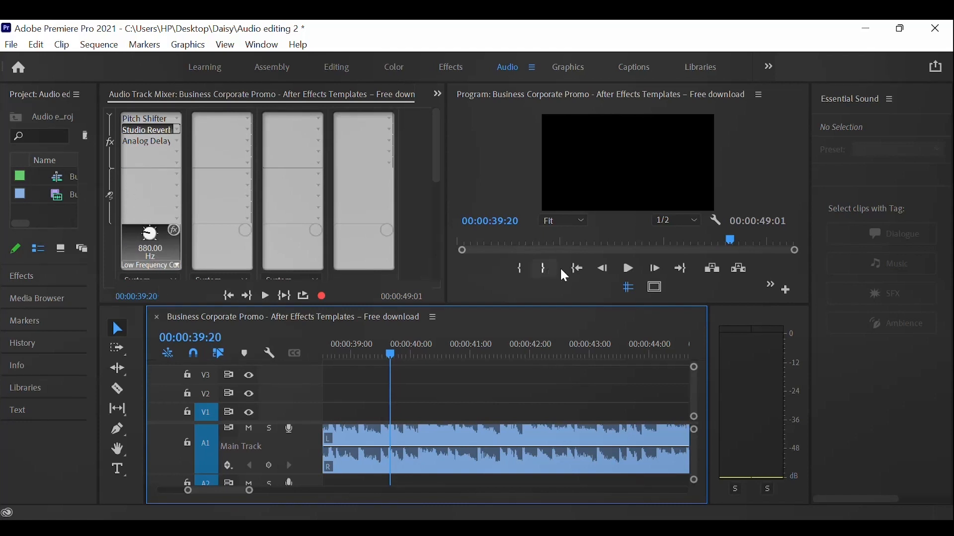
pyautogui.click(630, 268)
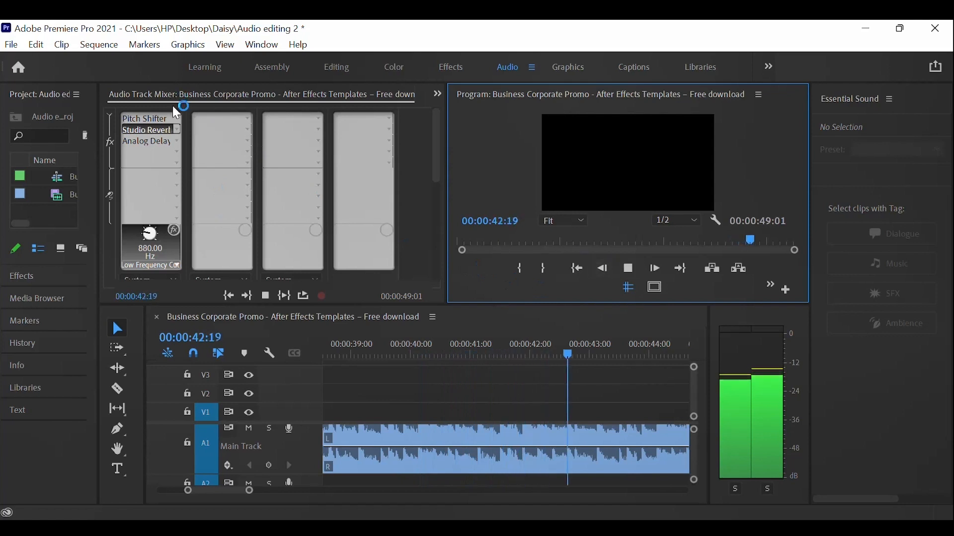
pyautogui.click(630, 268)
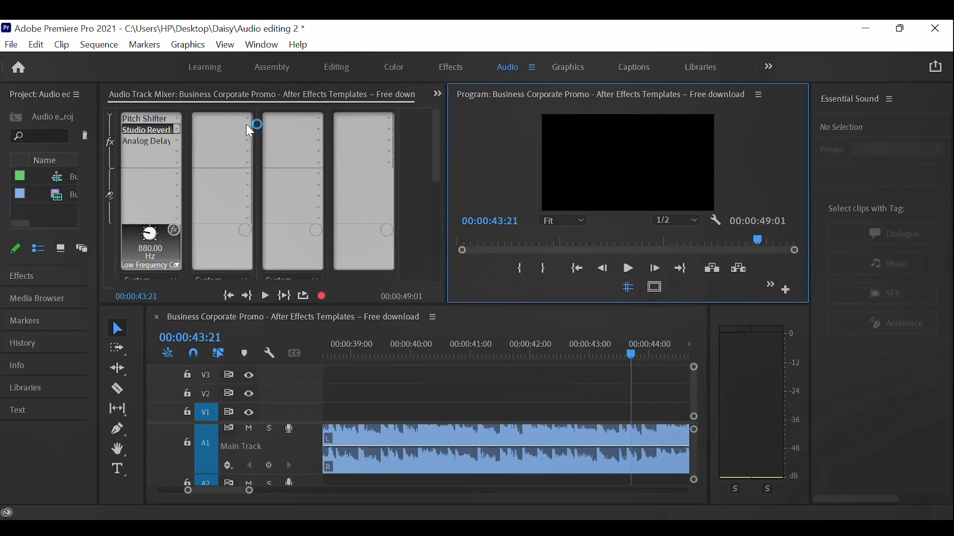
# Step: Bypass the Pitch Shifter and add the Flanger effect to the Main Track's fourth effect slot
pyautogui.click(142, 121)
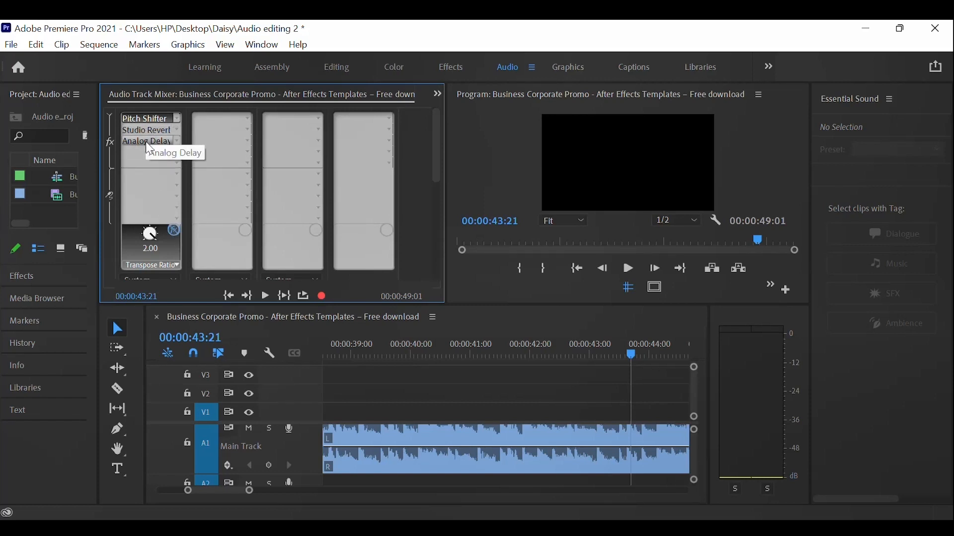
pyautogui.click(176, 152)
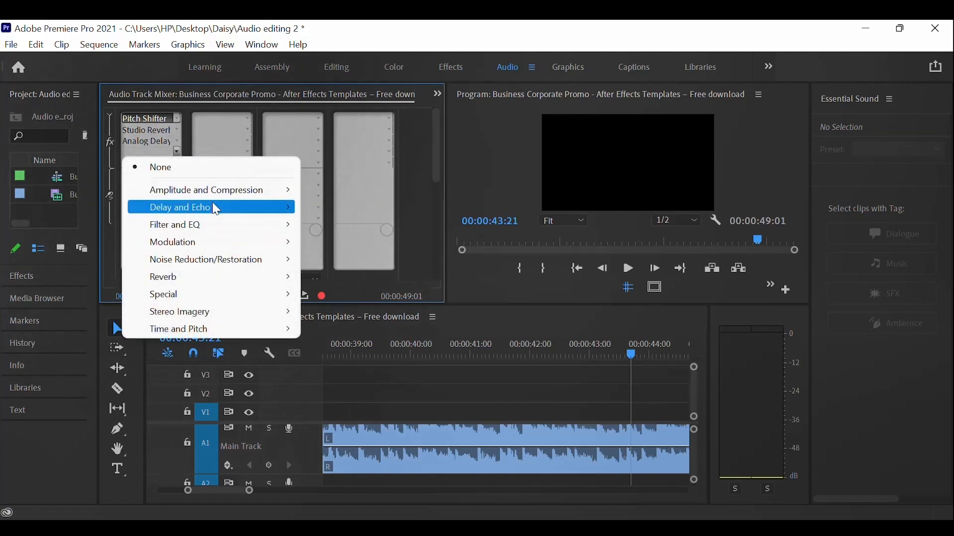
pyautogui.moveTo(279, 208)
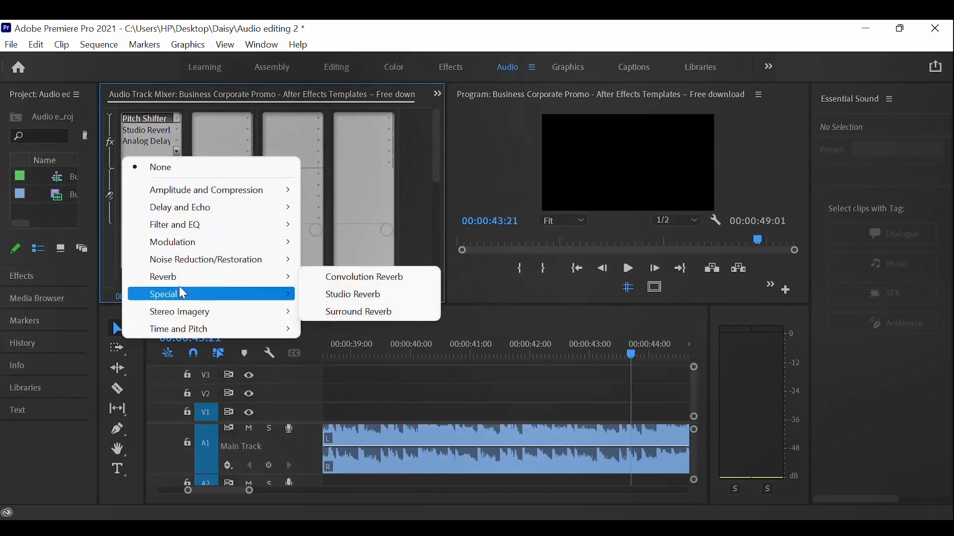
pyautogui.moveTo(185, 297)
pyautogui.moveTo(214, 243)
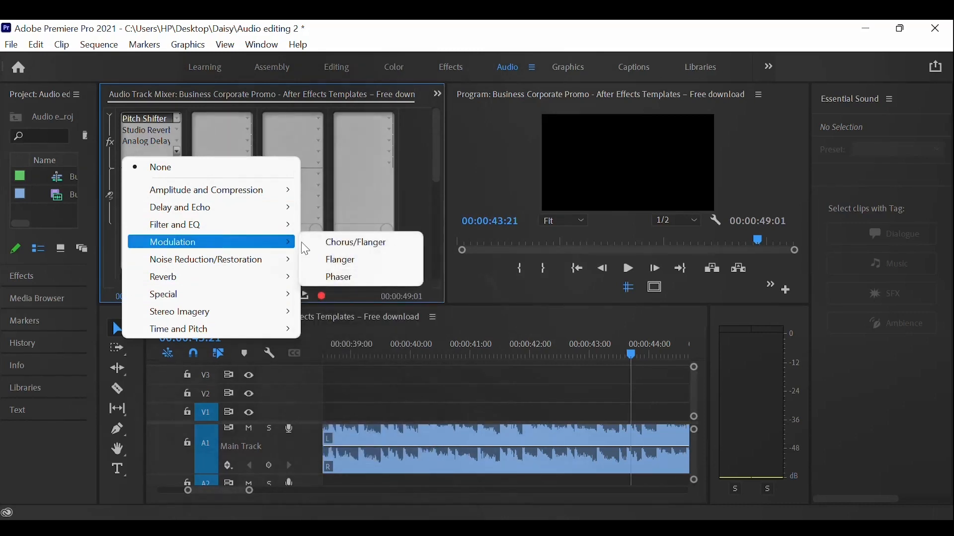
pyautogui.click(371, 262)
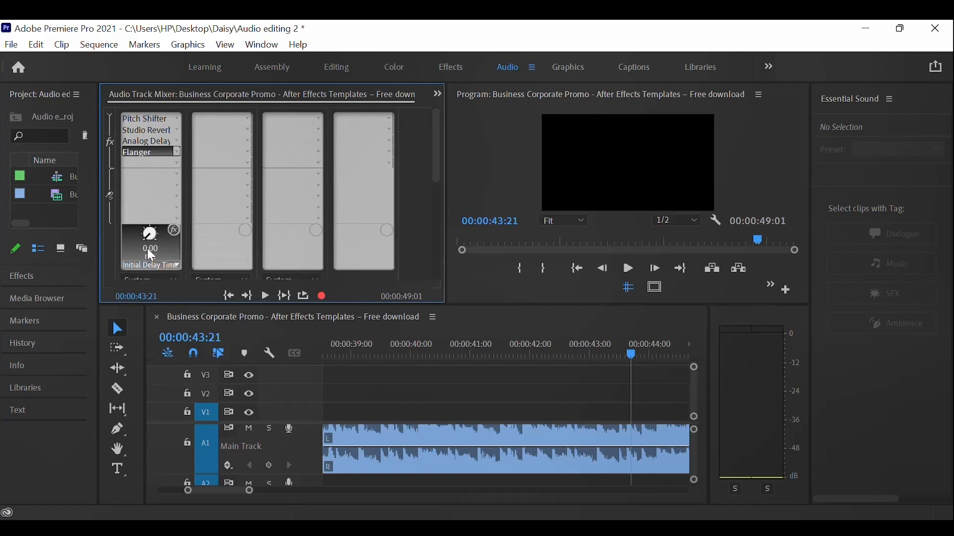
# Step: Examine the parameters of the Main Track's Analog Delay, Studio Reverb and Pitch Shifter effects in turn
pyautogui.click(159, 142)
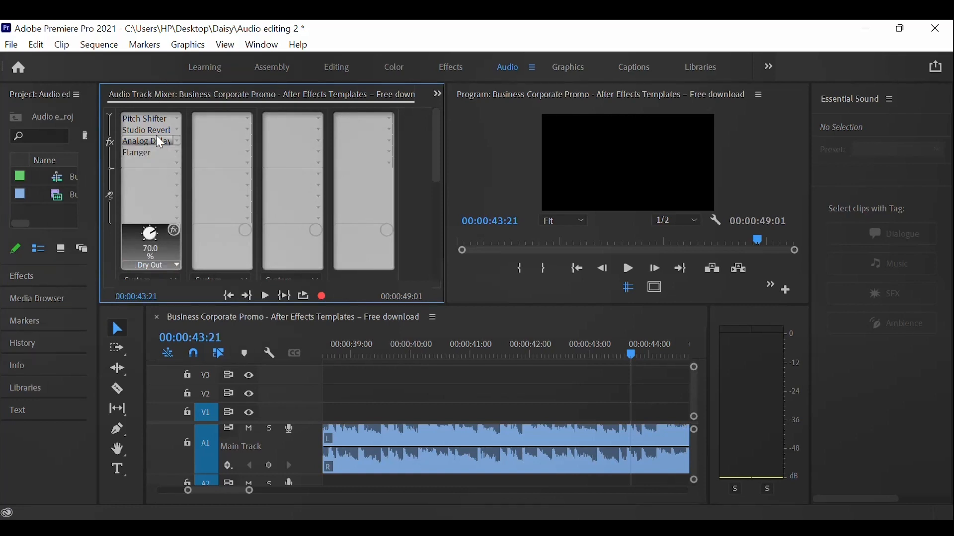
pyautogui.click(151, 132)
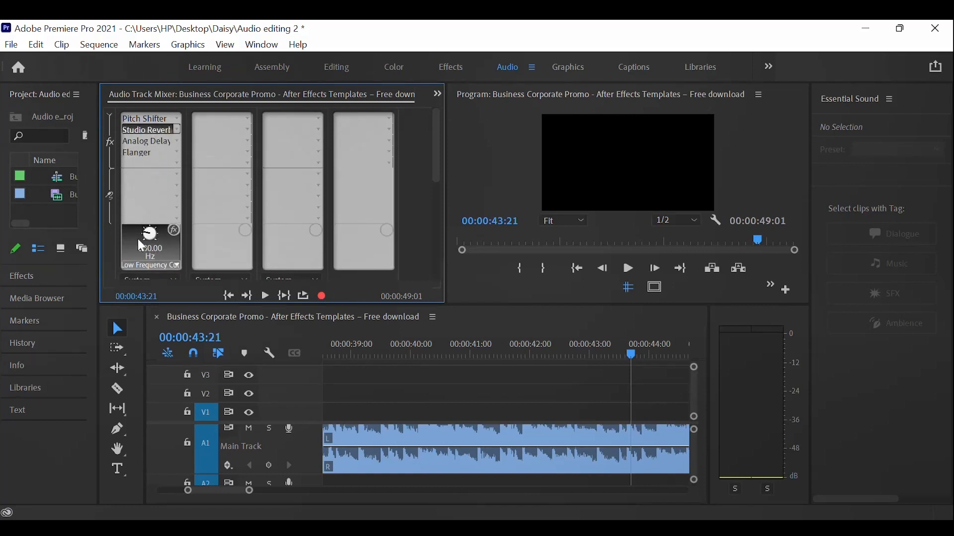
pyautogui.click(151, 119)
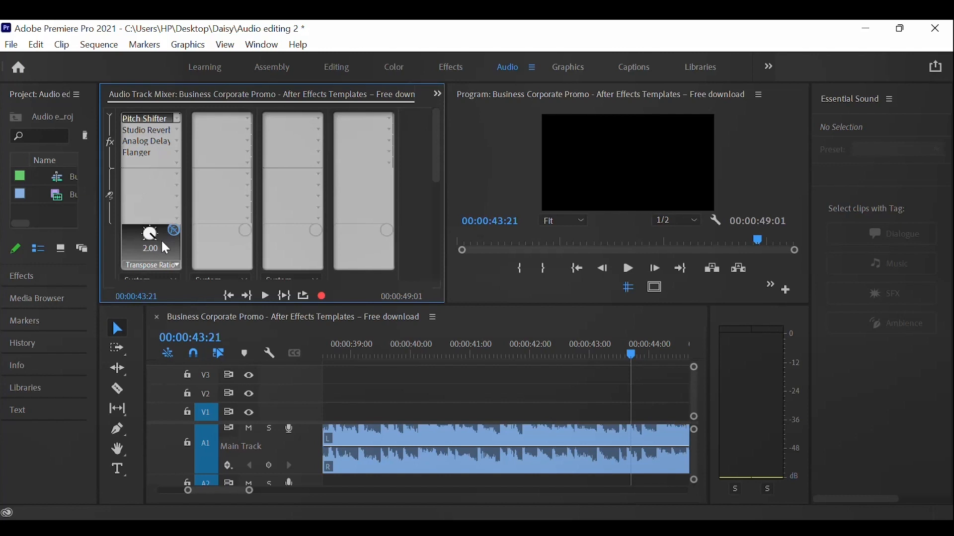
# Step: Automate Studio Reverb's low-frequency parameter by varying it while the Main Track plays from 00:00:38:00, and return the playhead to 00:00:36:20
pyautogui.click(139, 129)
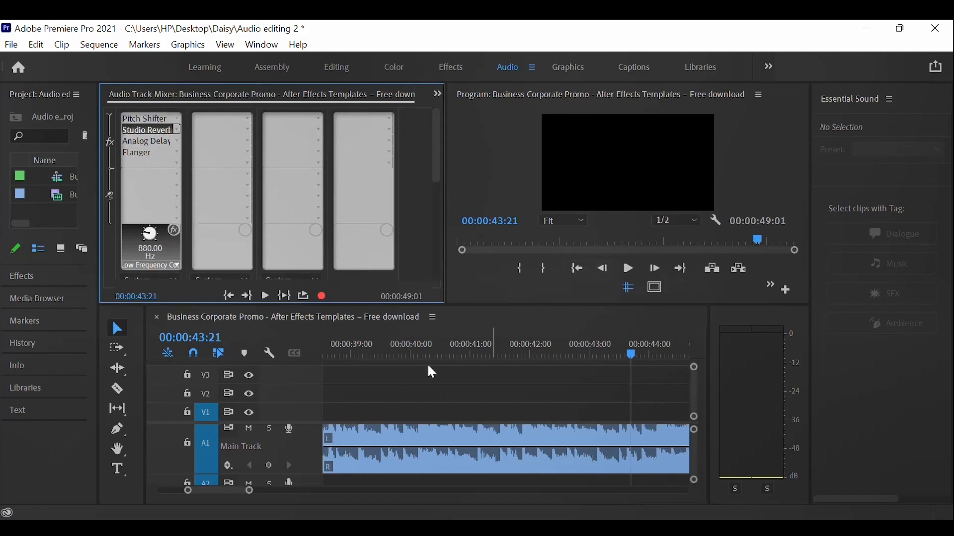
pyautogui.click(341, 353)
pyautogui.click(628, 268)
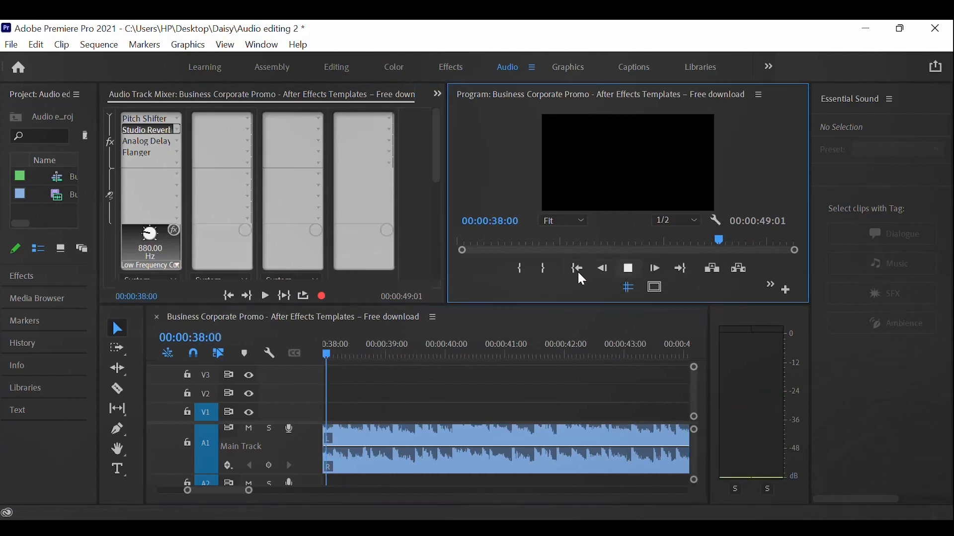
pyautogui.moveTo(150, 243); pyautogui.dragTo(147, 236)
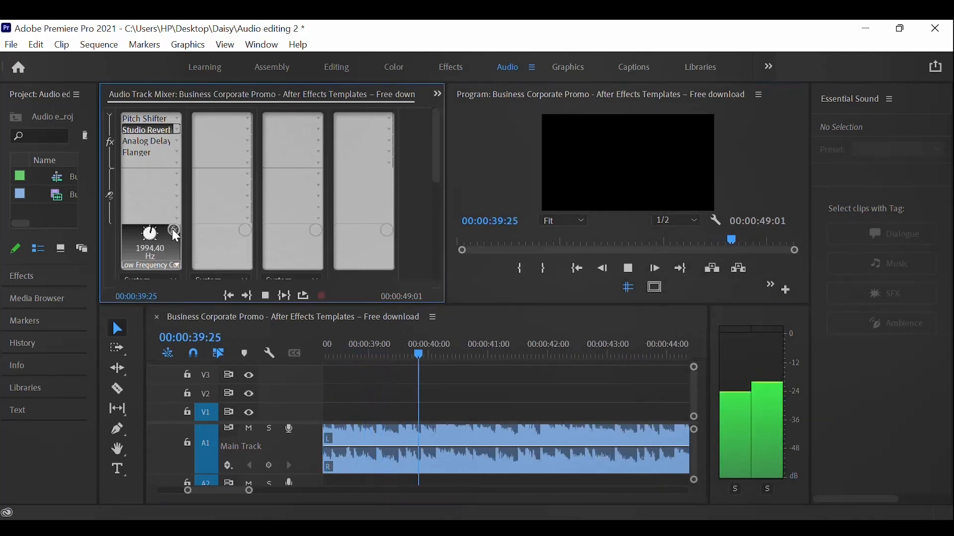
pyautogui.moveTo(187, 285); pyautogui.dragTo(144, 235)
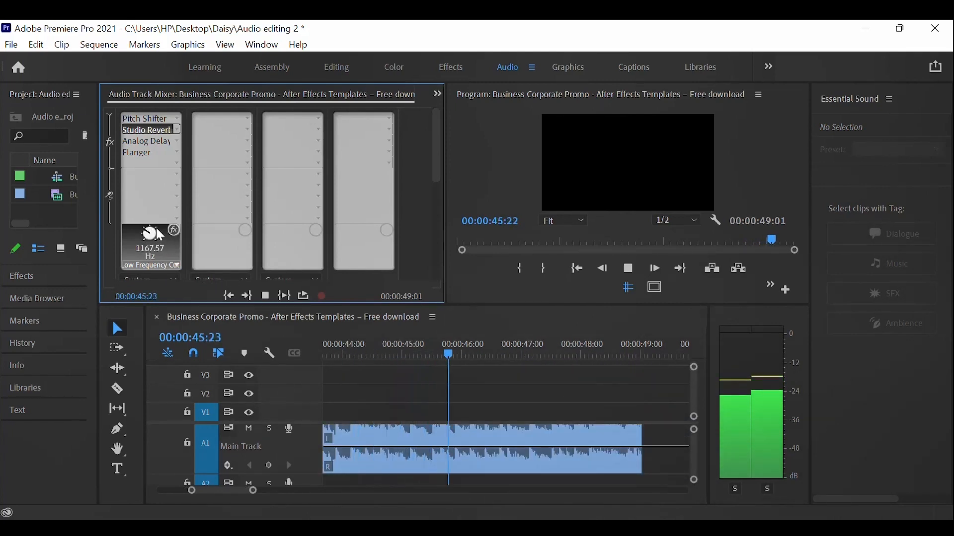
pyautogui.moveTo(248, 261); pyautogui.dragTo(142, 185)
pyautogui.moveTo(155, 243); pyautogui.dragTo(149, 231)
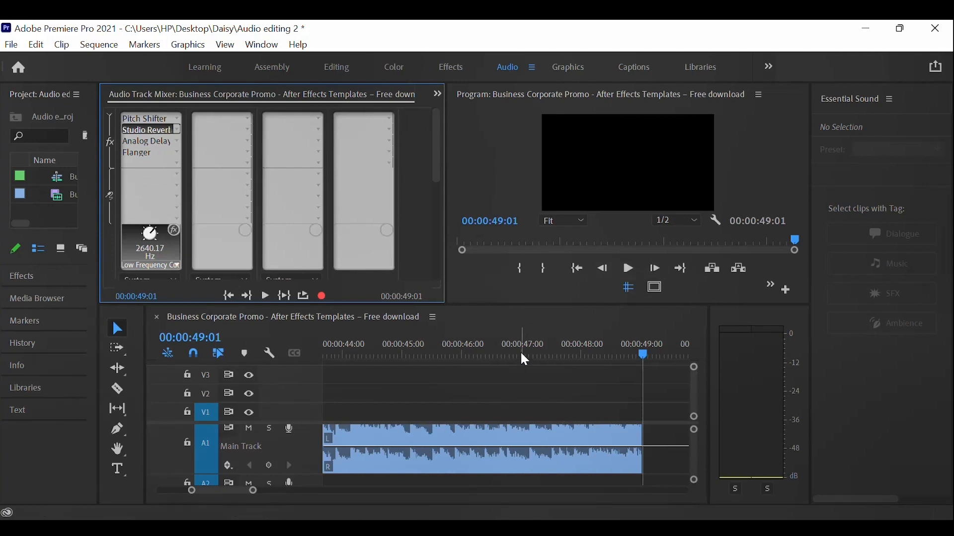
pyautogui.moveTo(521, 356); pyautogui.dragTo(71, 216)
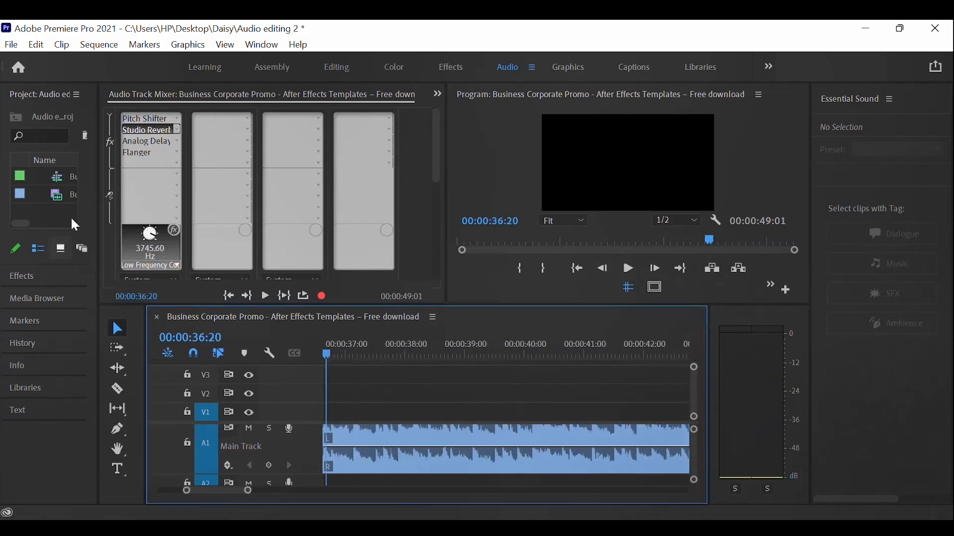
pyautogui.click(176, 164)
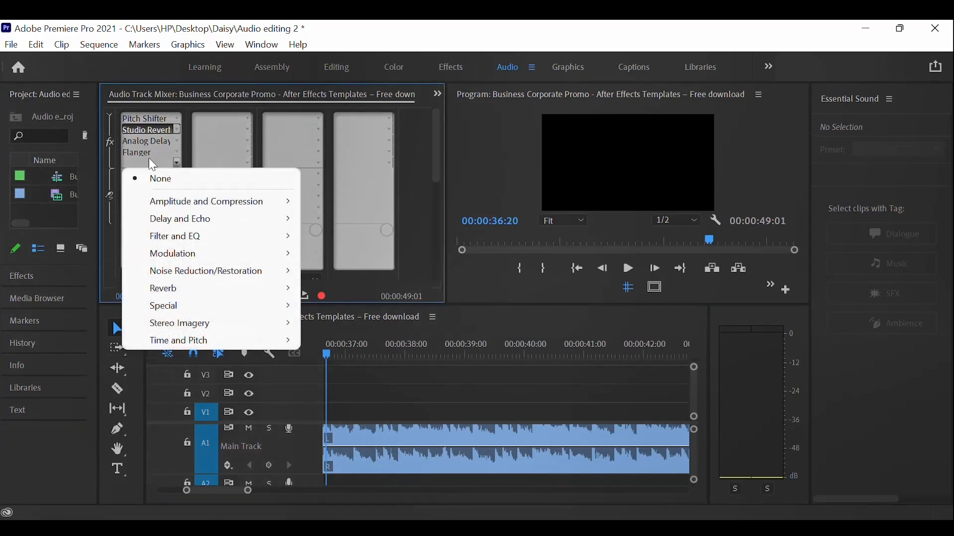
pyautogui.click(169, 179)
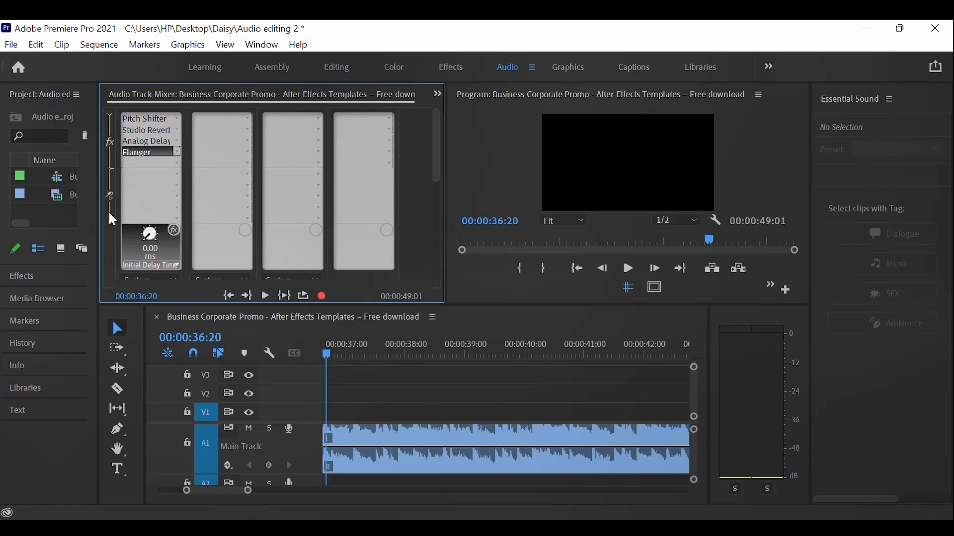
pyautogui.scroll(-3, 112, 219)
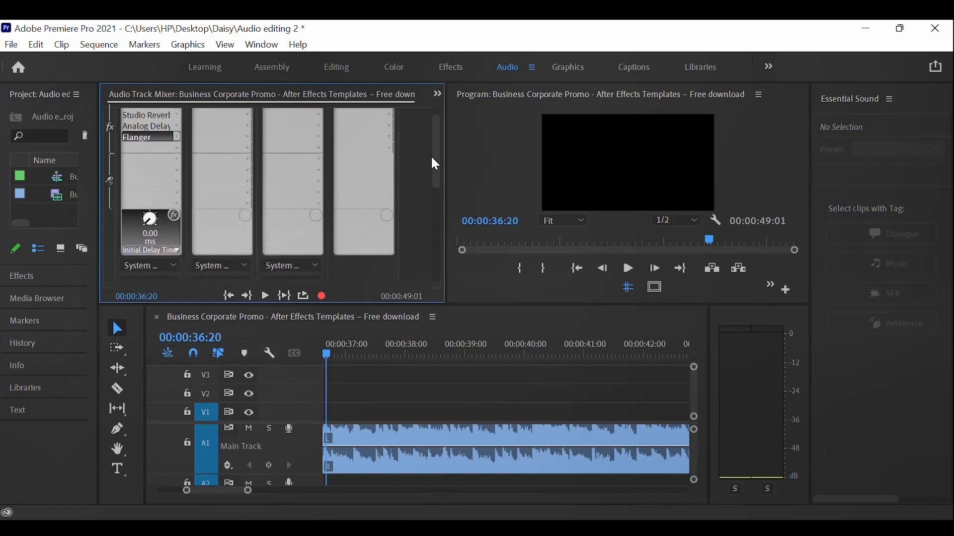
pyautogui.scroll(1, 154, 166)
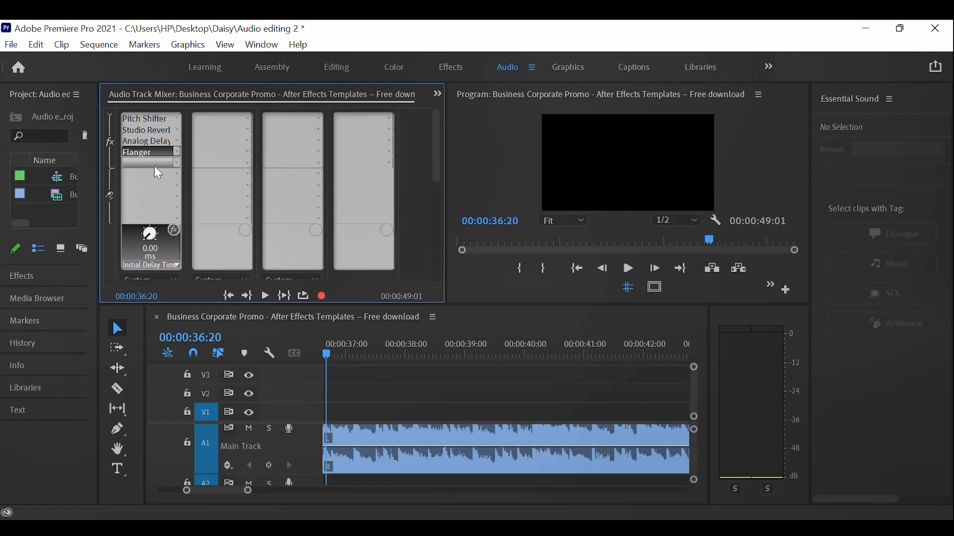
# Step: Collapse the mixer's effects and sends area to show the track faders, and minimize the Main Track's height in the timeline
pyautogui.click(111, 120)
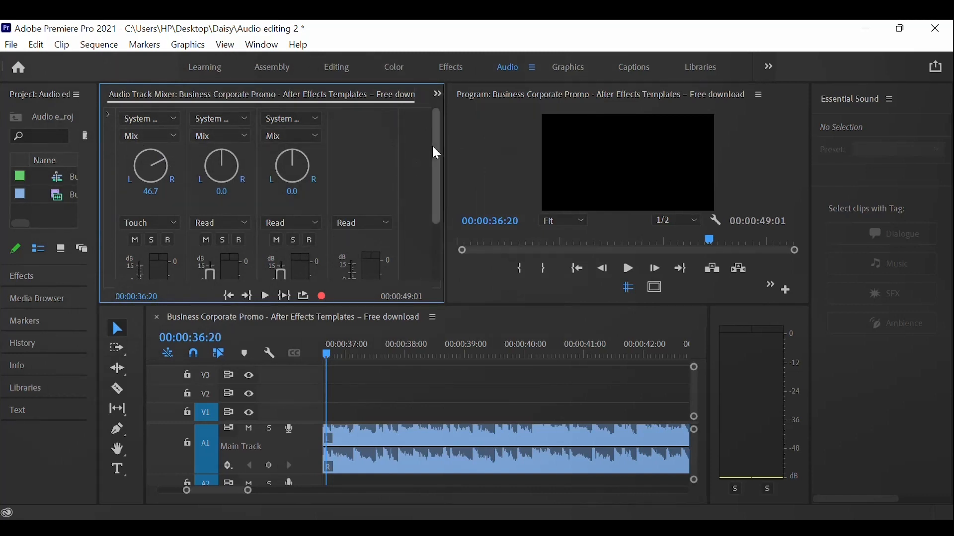
pyautogui.moveTo(432, 145); pyautogui.dragTo(440, 253)
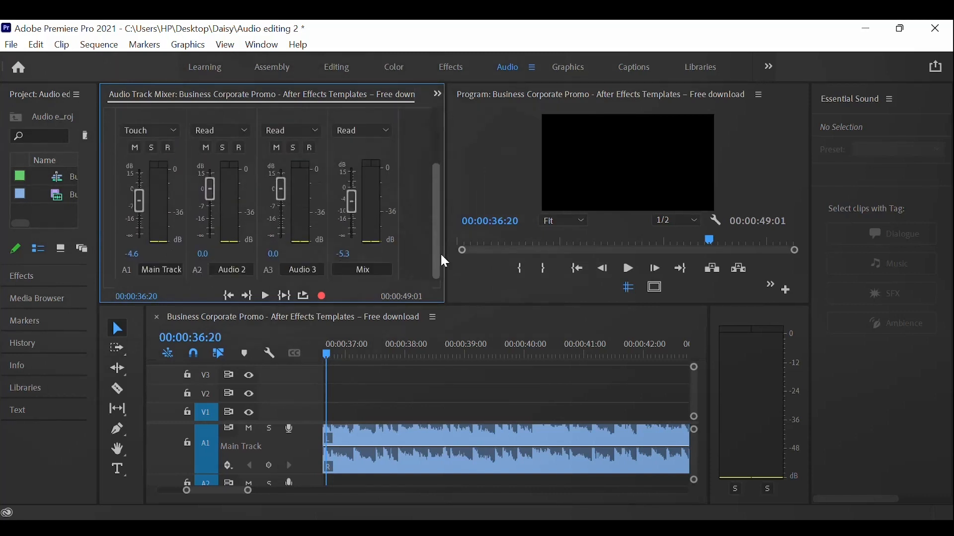
pyautogui.doubleClick(293, 448)
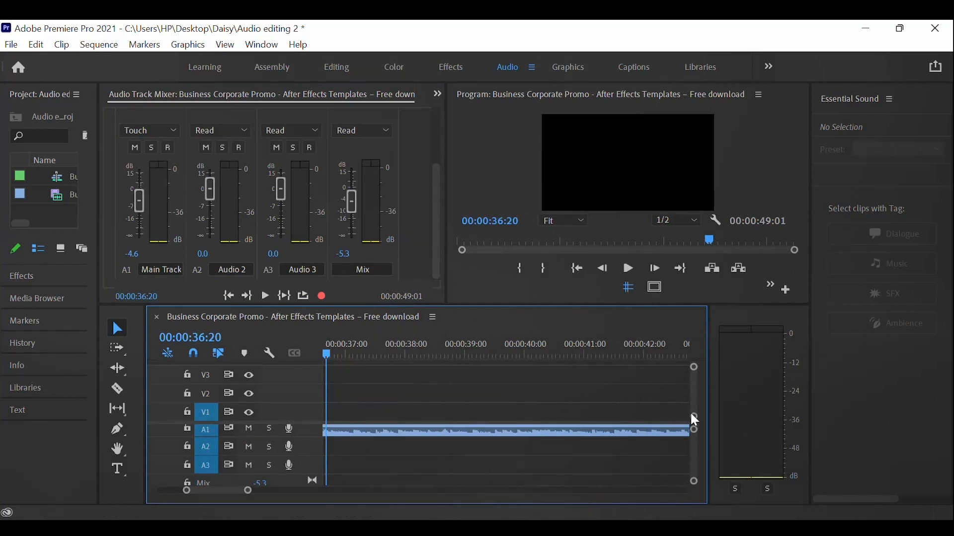
pyautogui.scroll(-2, 168, 467)
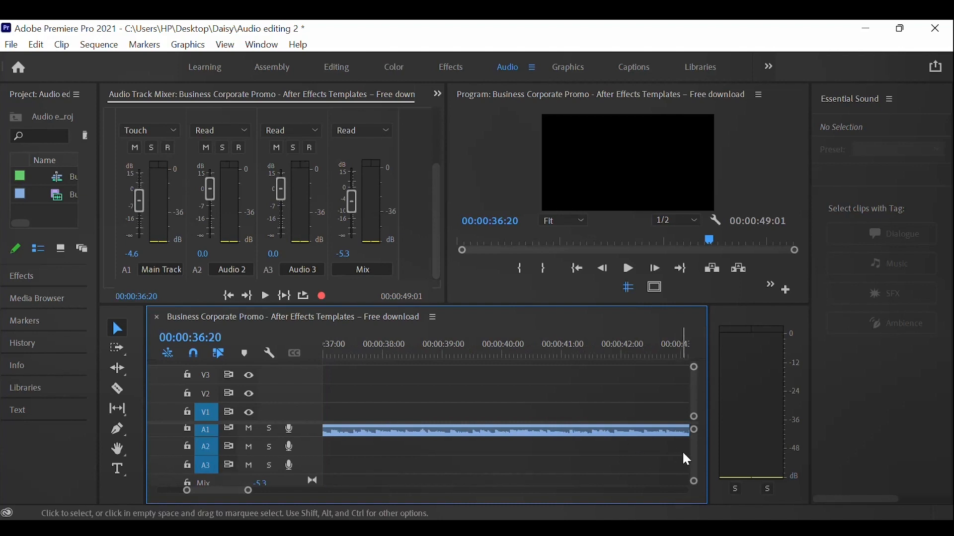
pyautogui.scroll(-1, 693, 464)
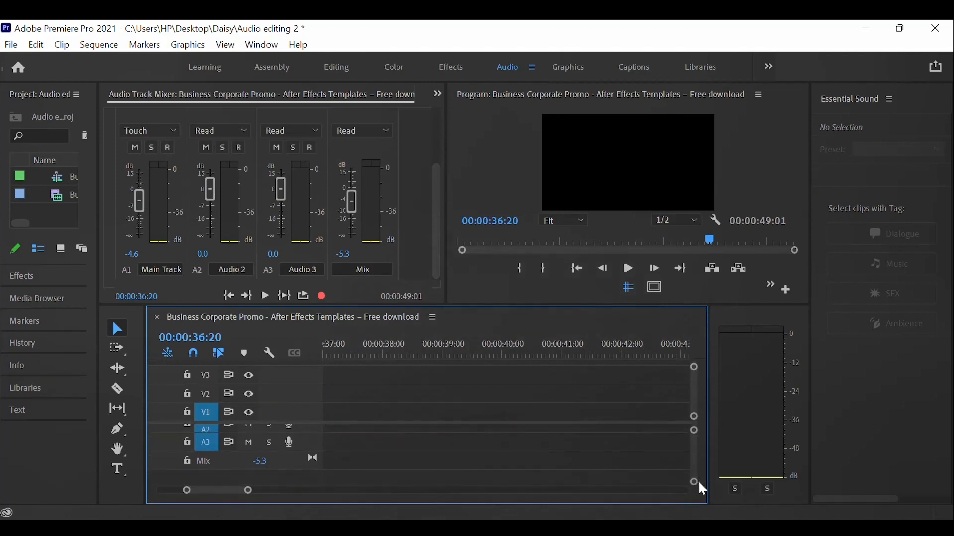
pyautogui.rightClick(210, 480)
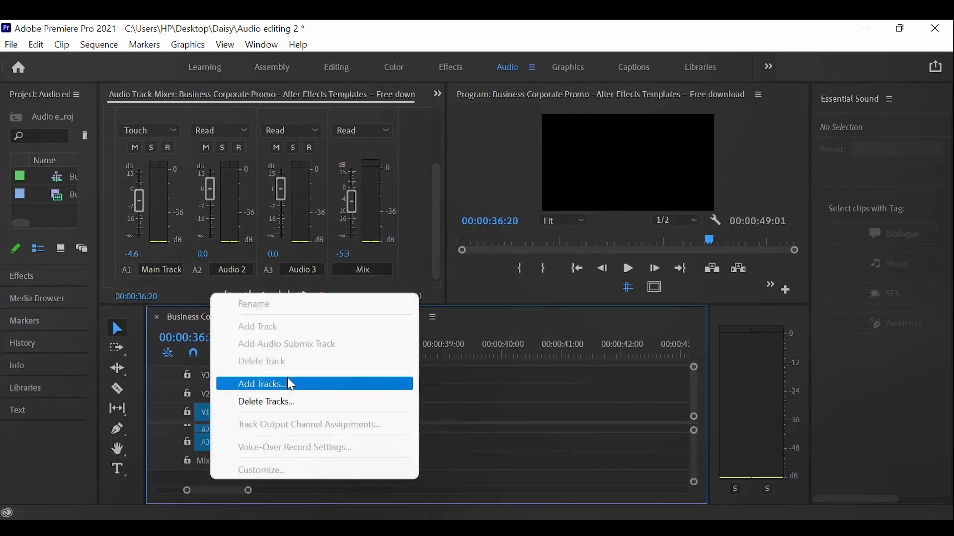
pyautogui.click(204, 480)
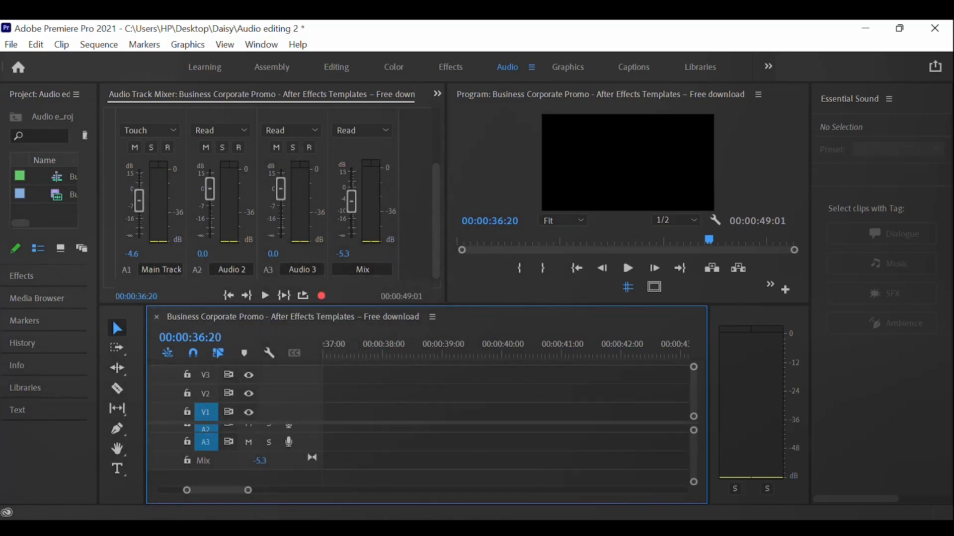
pyautogui.click(729, 494)
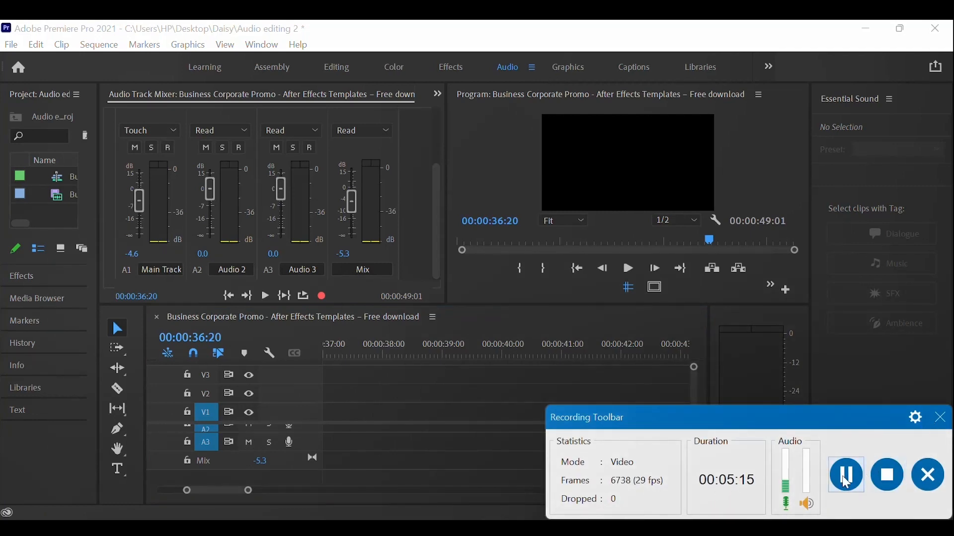
pyautogui.click(845, 481)
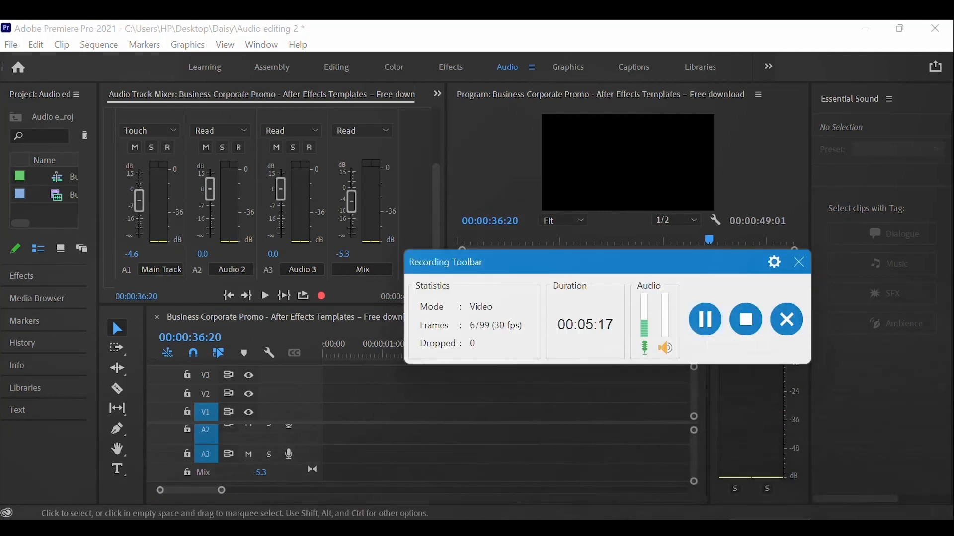
pyautogui.click(730, 497)
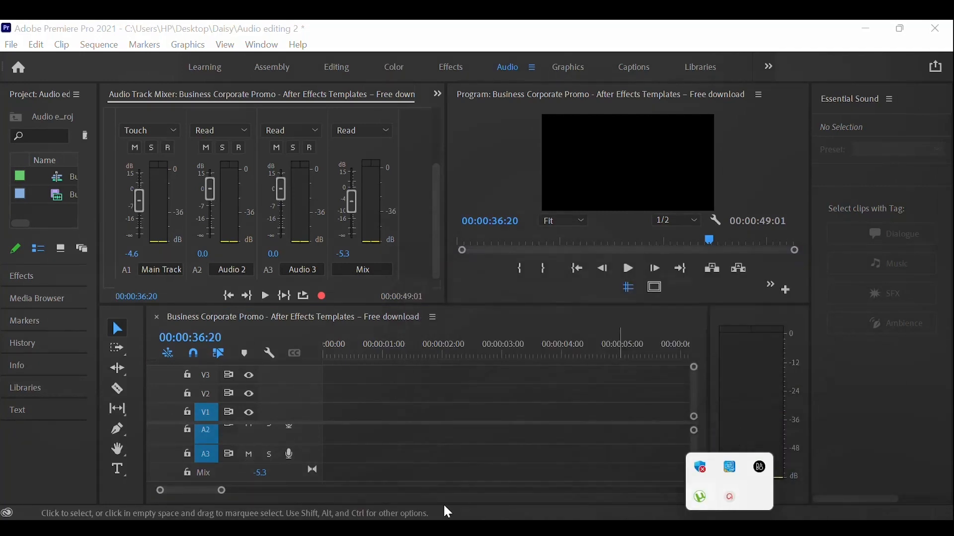
pyautogui.rightClick(281, 483)
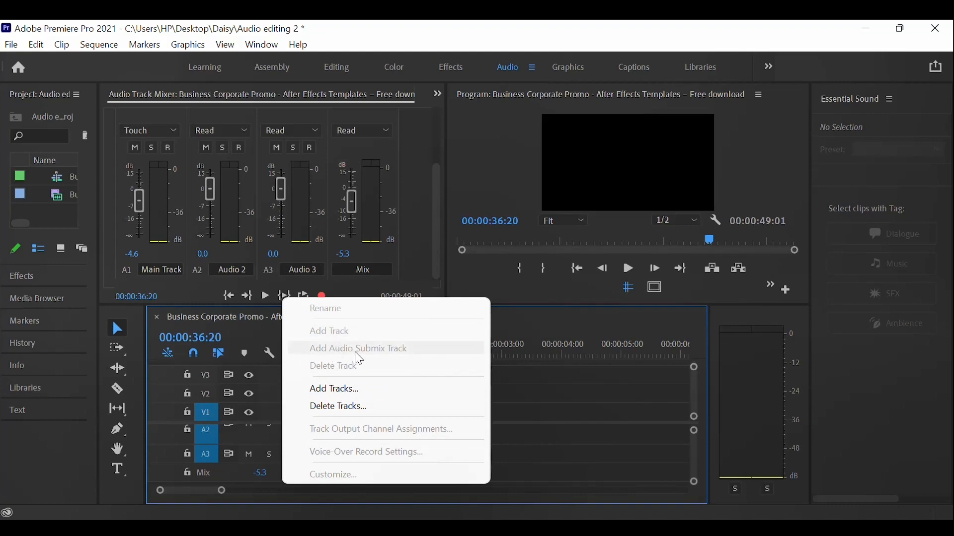
pyautogui.click(253, 453)
pyautogui.click(256, 458)
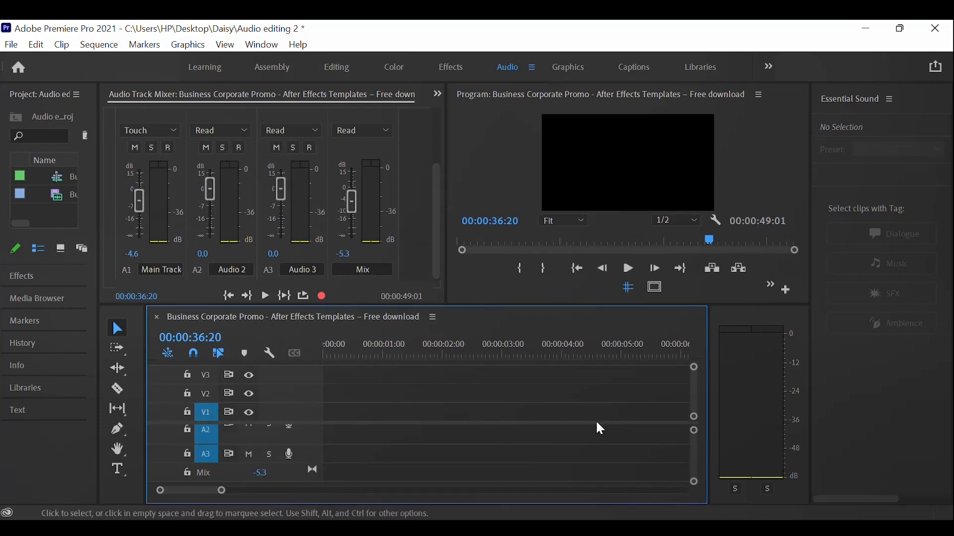
# Step: Add an audio submix track to the sequence below the A3 track
pyautogui.rightClick(304, 449)
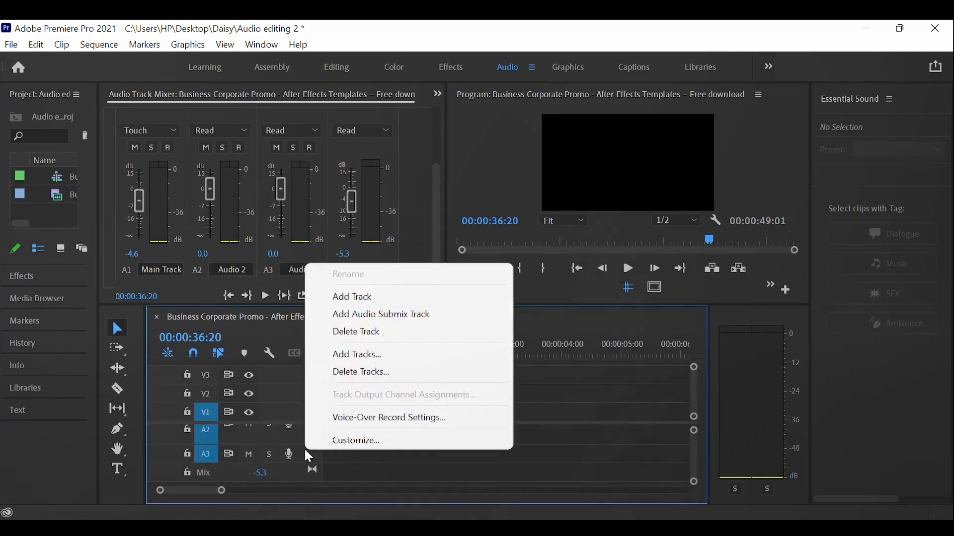
pyautogui.click(398, 315)
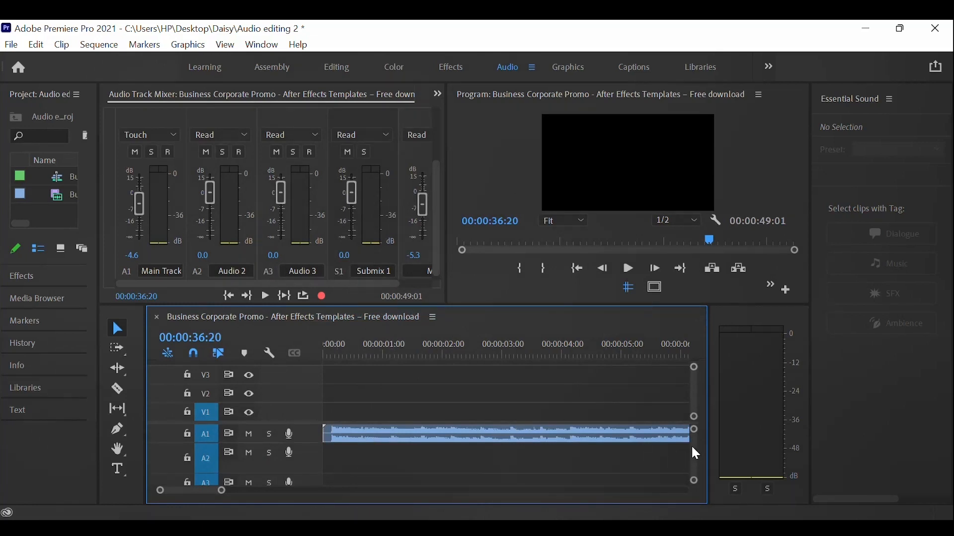
pyautogui.scroll(-3, 690, 450)
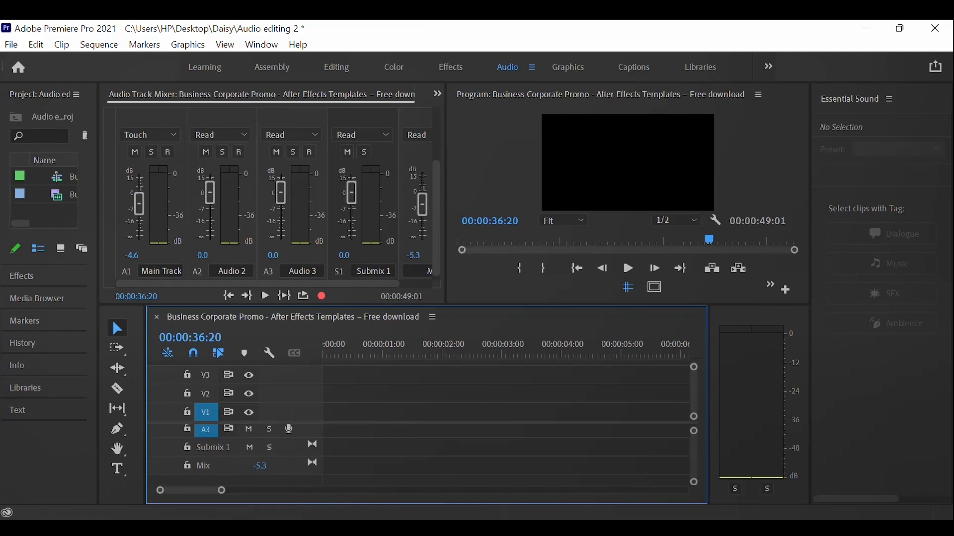
pyautogui.click(728, 527)
pyautogui.click(728, 504)
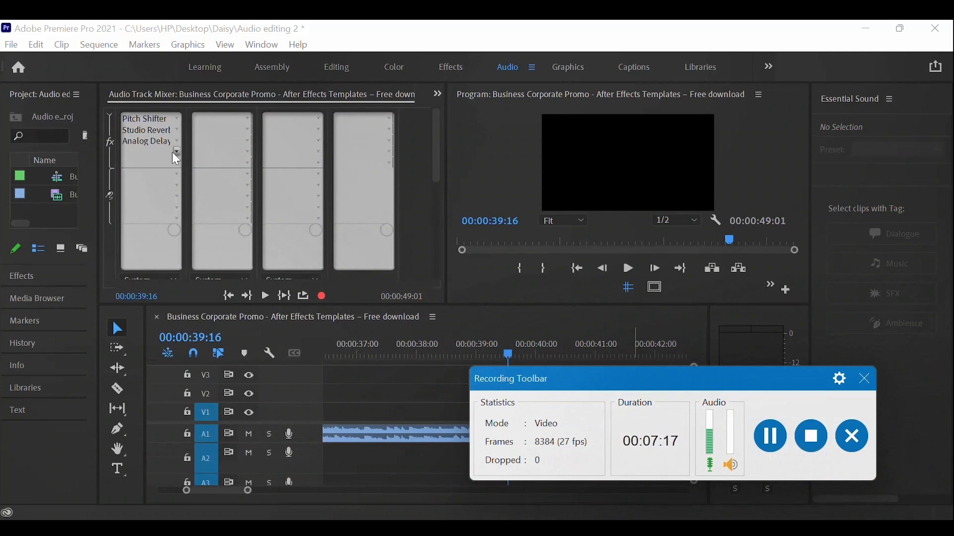
# Step: Select the Main Track's Analog Delay effect and re-enable it from its bypassed state
pyautogui.click(139, 141)
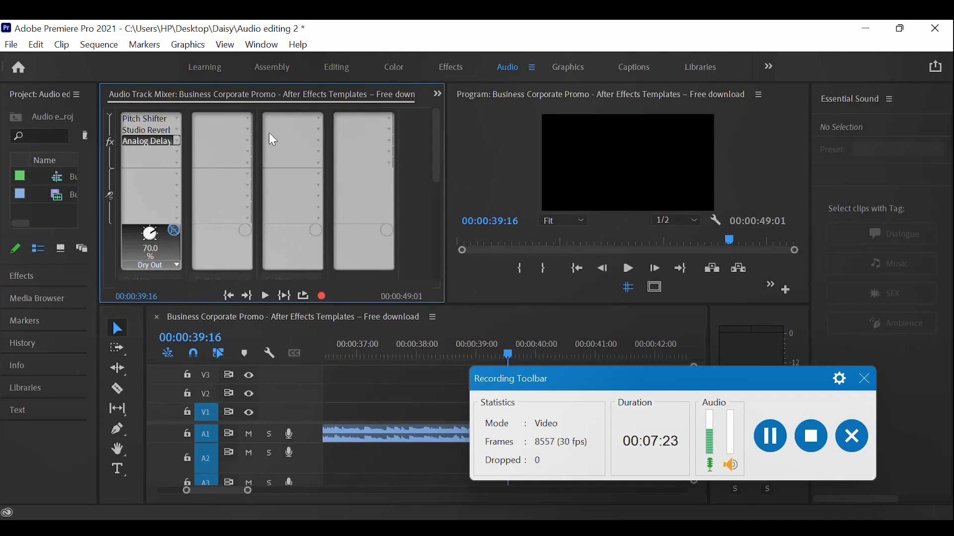
pyautogui.click(154, 151)
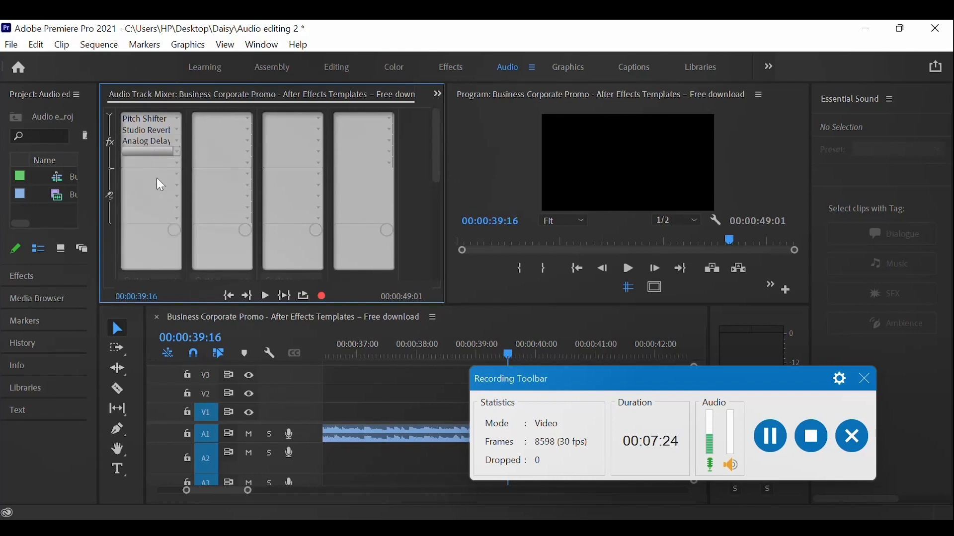
pyautogui.click(154, 143)
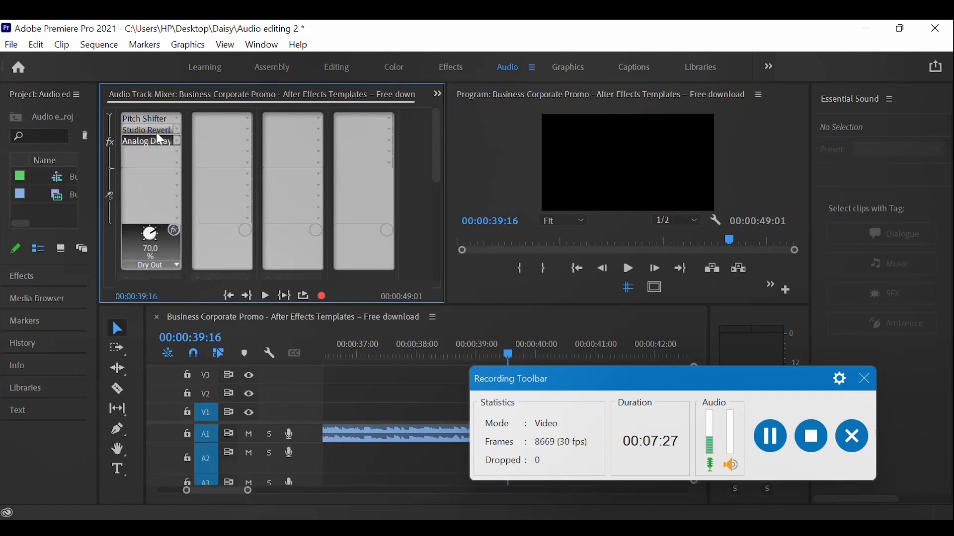
# Step: Remove the Pitch Shifter and Studio Reverb effects from the Main Track by setting both slots to None
pyautogui.click(164, 120)
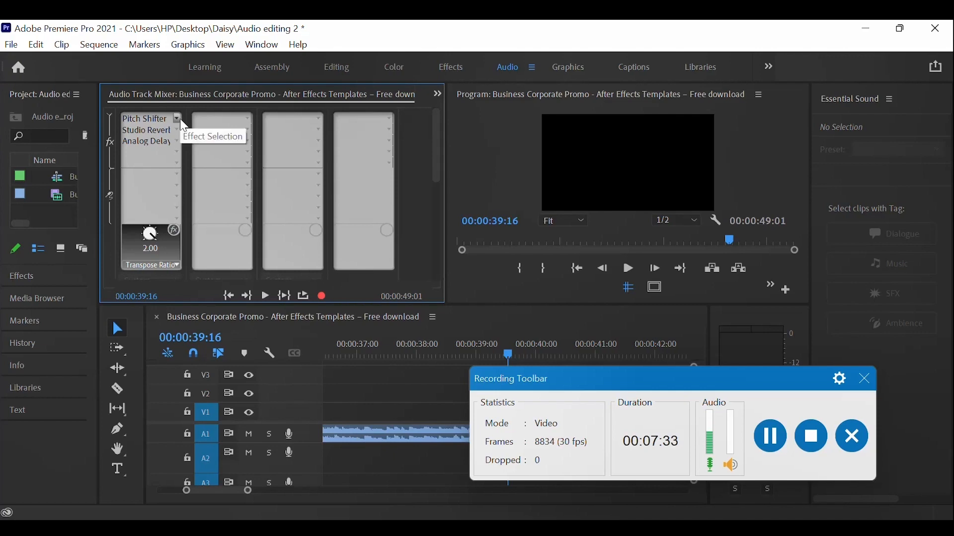
pyautogui.click(181, 121)
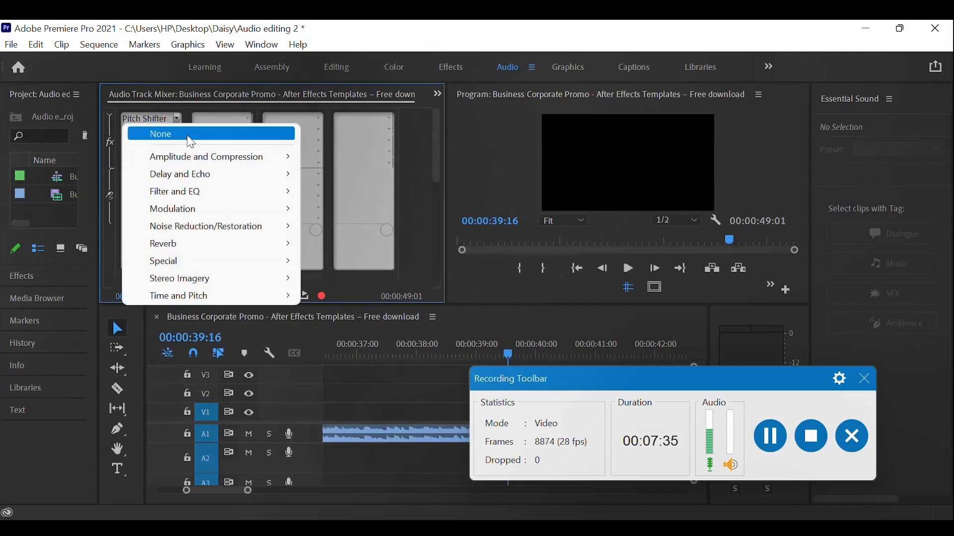
pyautogui.click(187, 135)
pyautogui.click(176, 131)
pyautogui.click(181, 142)
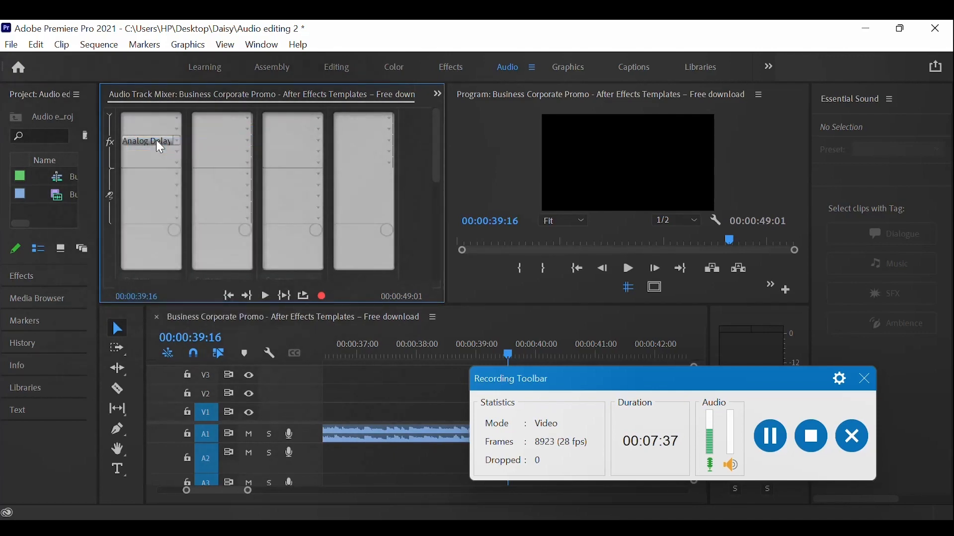
# Step: Remove the Analog Delay effect from the Main Track by setting its effect slot to None
pyautogui.click(175, 141)
pyautogui.click(182, 154)
# Step: Add an audio submix track to the sequence so it gets its own channel in the Audio Track Mixer
pyautogui.moveTo(432, 191); pyautogui.dragTo(433, 258)
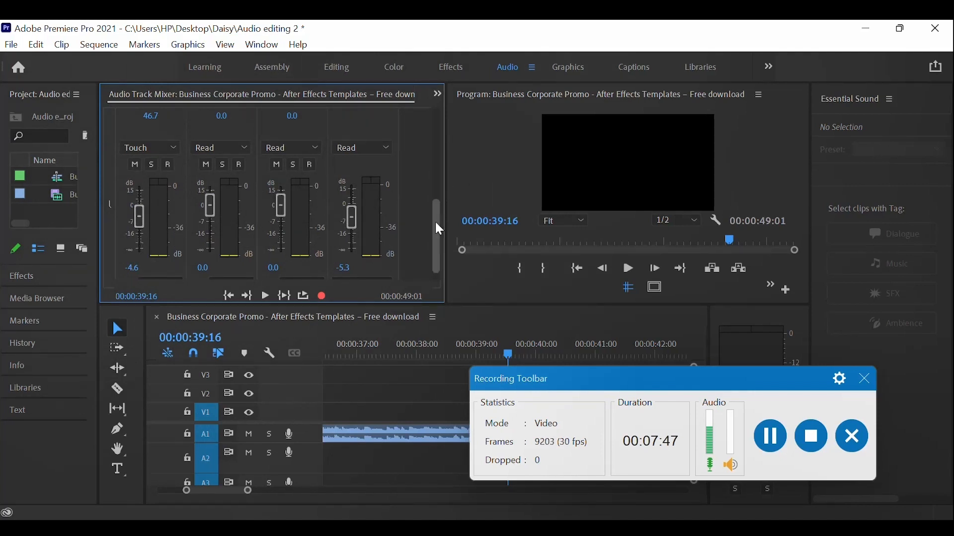
pyautogui.moveTo(434, 219); pyautogui.dragTo(434, 243)
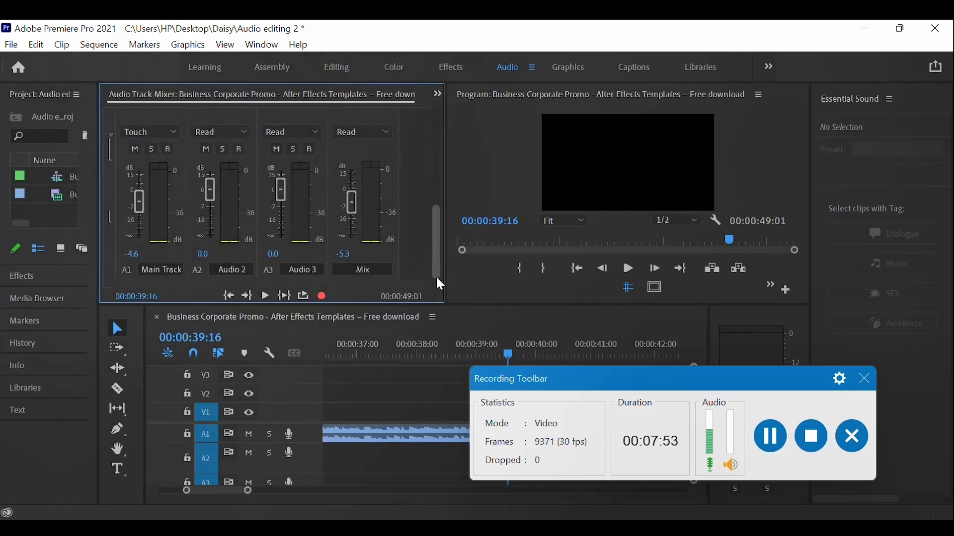
pyautogui.scroll(5, 422, 245)
pyautogui.scroll(-5, 422, 246)
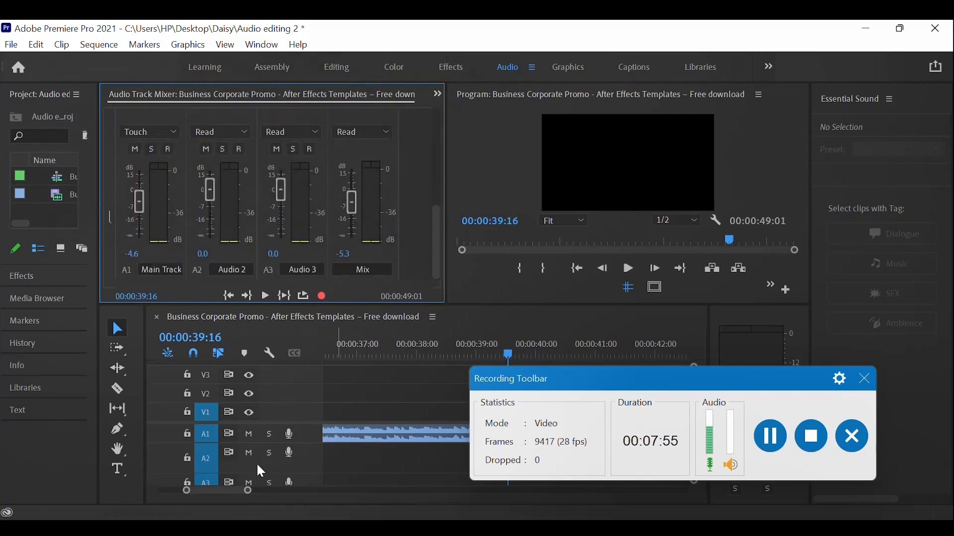
pyautogui.rightClick(303, 472)
pyautogui.click(378, 340)
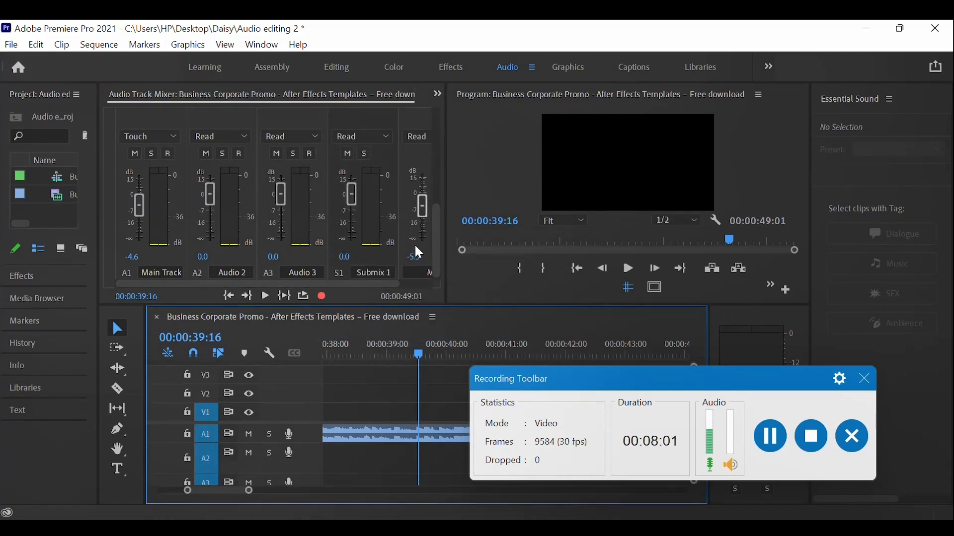
# Step: Apply the Time and Pitch Pitch Shifter effect to Submix 1 and raise its Transpose Ratio to 2.00
pyautogui.click(439, 259)
pyautogui.moveTo(438, 256); pyautogui.dragTo(430, 157)
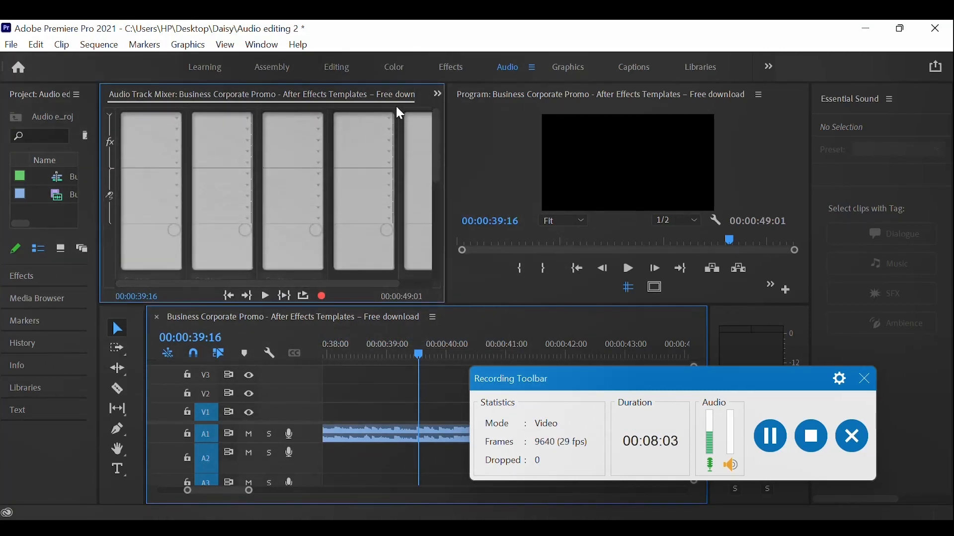
pyautogui.click(384, 117)
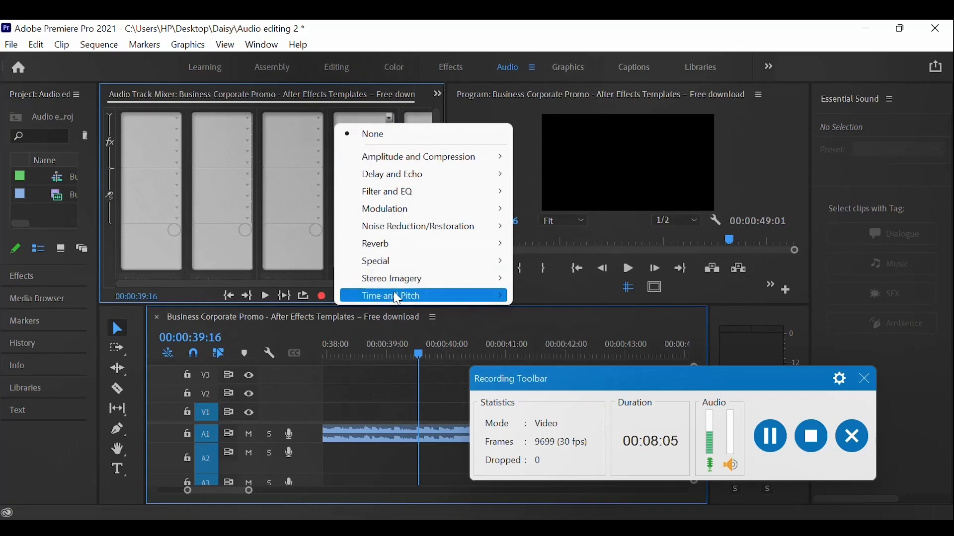
pyautogui.moveTo(395, 297)
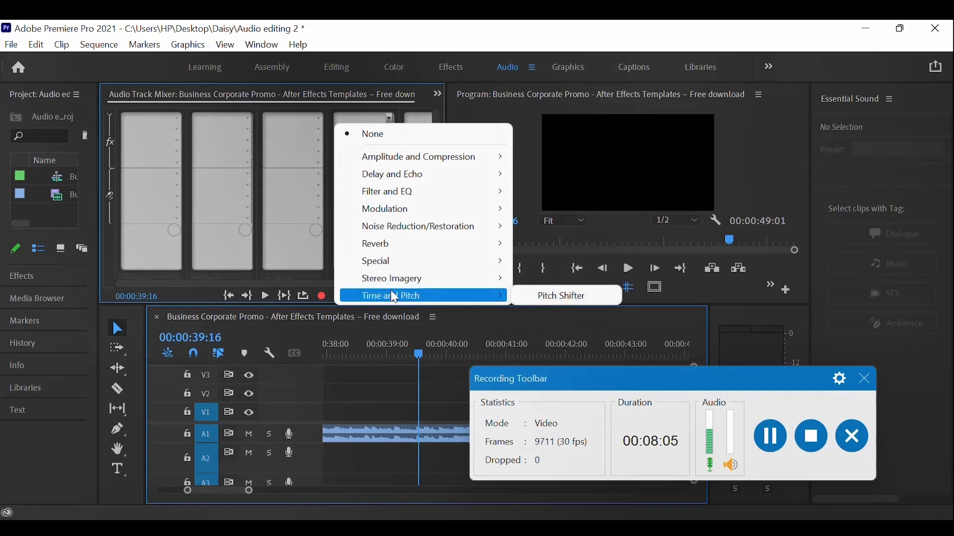
pyautogui.click(547, 297)
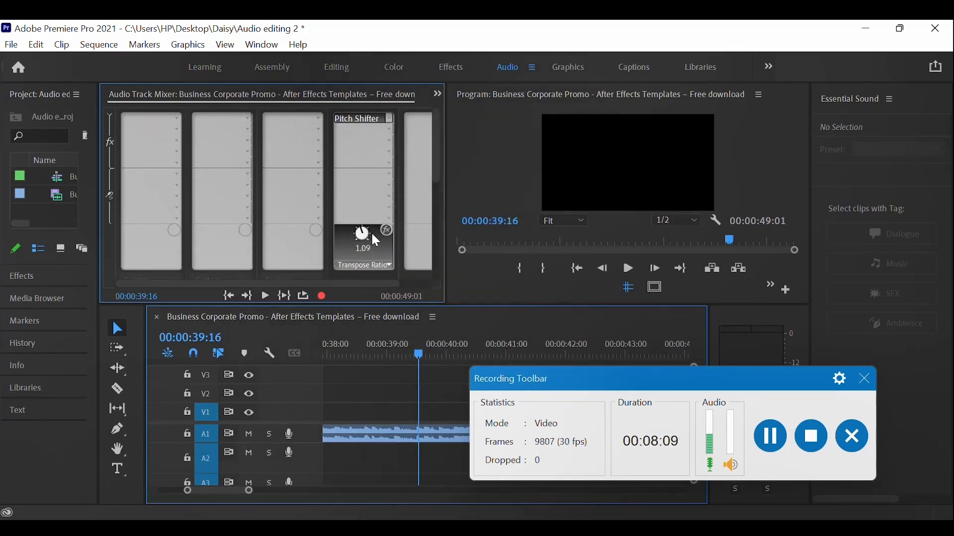
pyautogui.moveTo(404, 250); pyautogui.dragTo(419, 263)
# Step: Hide the recording toolbar, play the sequence from 00:00:38:21 to audition the audio, and return the playhead to 00:00:39:07
pyautogui.click(369, 347)
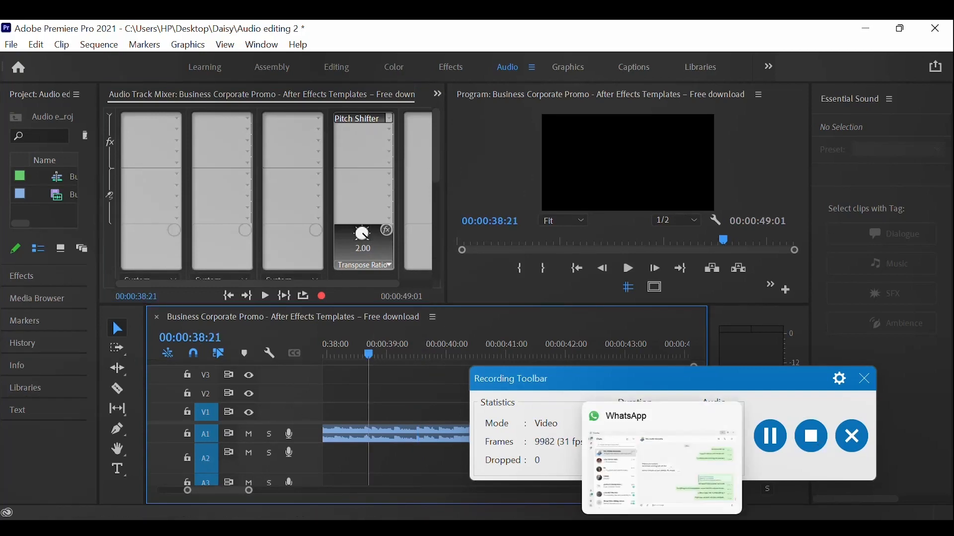
pyautogui.click(727, 527)
pyautogui.click(726, 498)
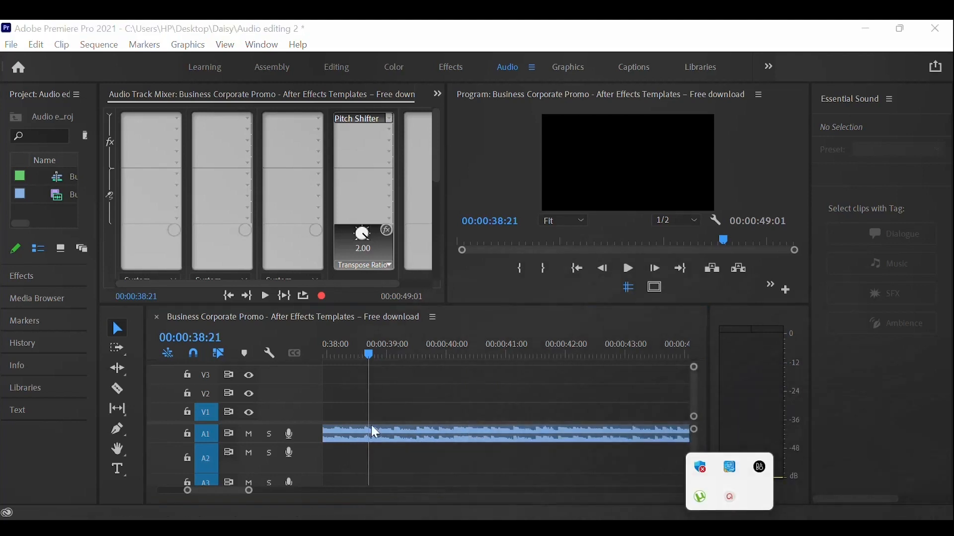
pyautogui.click(381, 387)
pyautogui.click(629, 269)
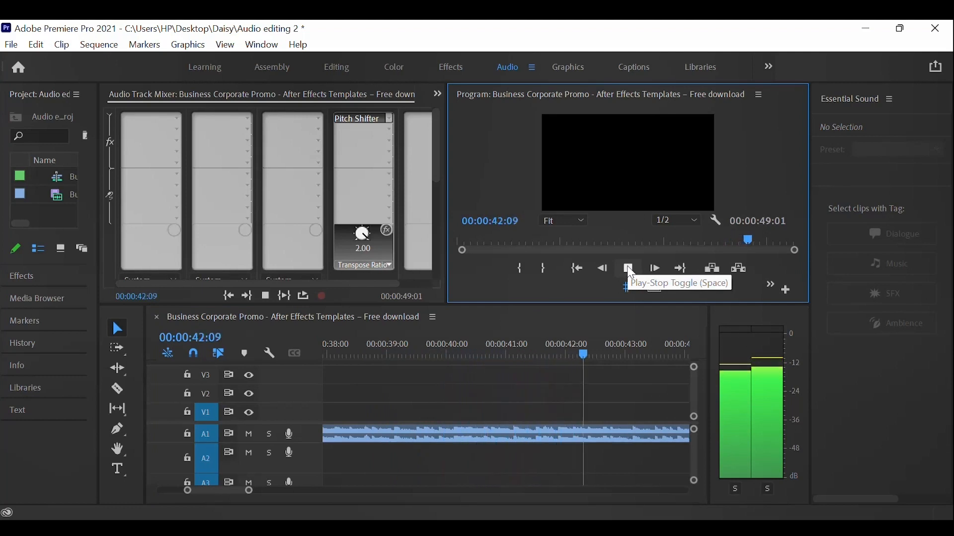
pyautogui.click(630, 271)
pyautogui.click(401, 356)
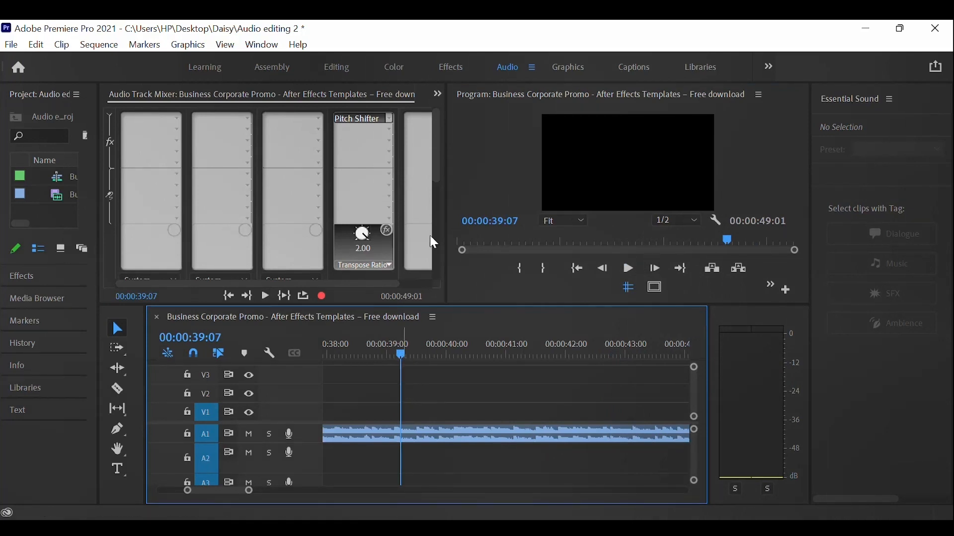
# Step: Route the Main Track's output to Submix 1 instead of Mix in the Audio Track Mixer
pyautogui.click(359, 127)
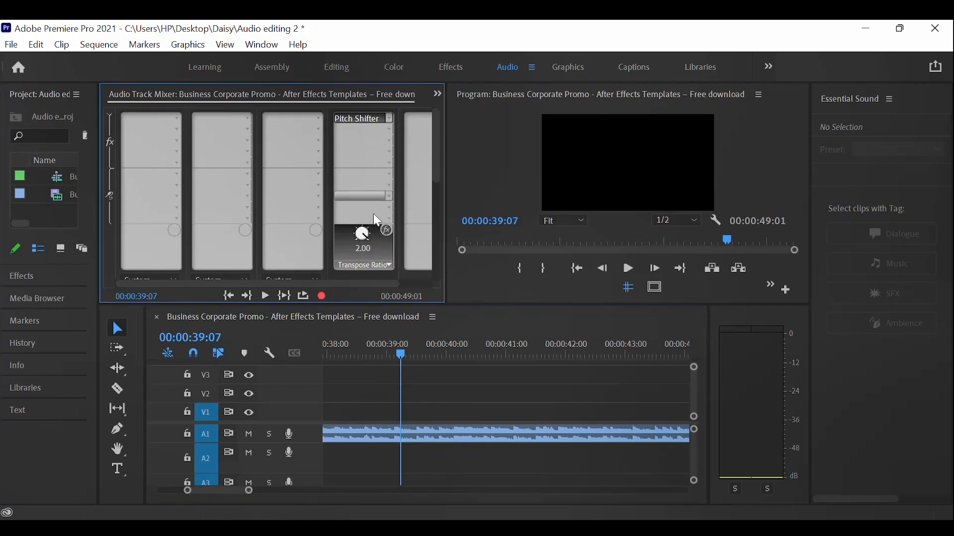
pyautogui.click(451, 432)
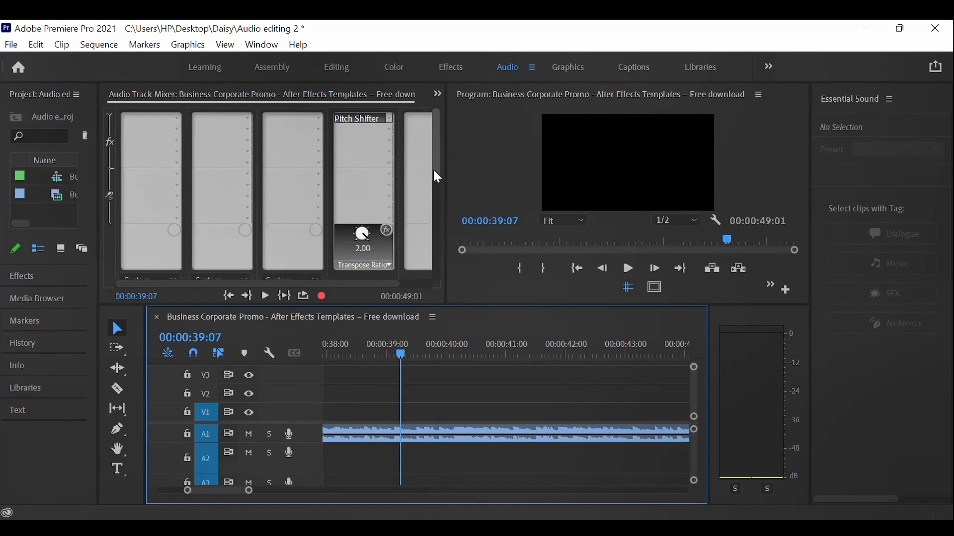
pyautogui.moveTo(433, 168); pyautogui.dragTo(439, 273)
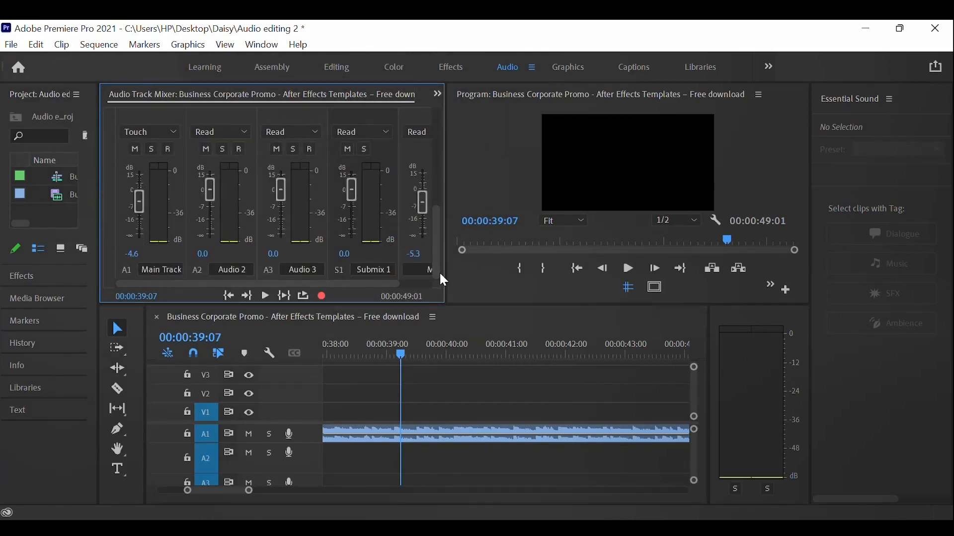
pyautogui.moveTo(439, 253)
pyautogui.mouseDown()
pyautogui.moveTo(434, 206)
pyautogui.moveTo(444, 258)
pyautogui.mouseUp()
pyautogui.moveTo(431, 227); pyautogui.dragTo(434, 186)
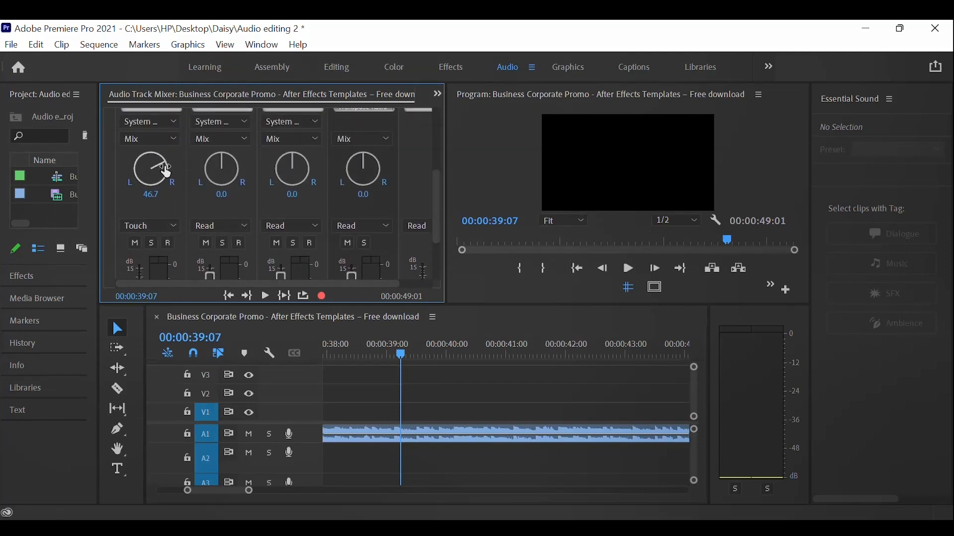
pyautogui.click(167, 138)
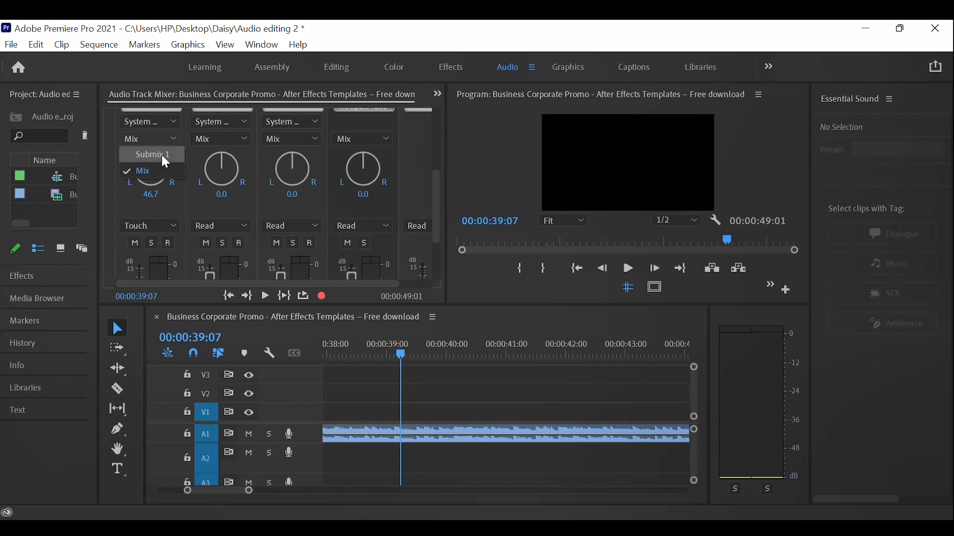
pyautogui.click(163, 157)
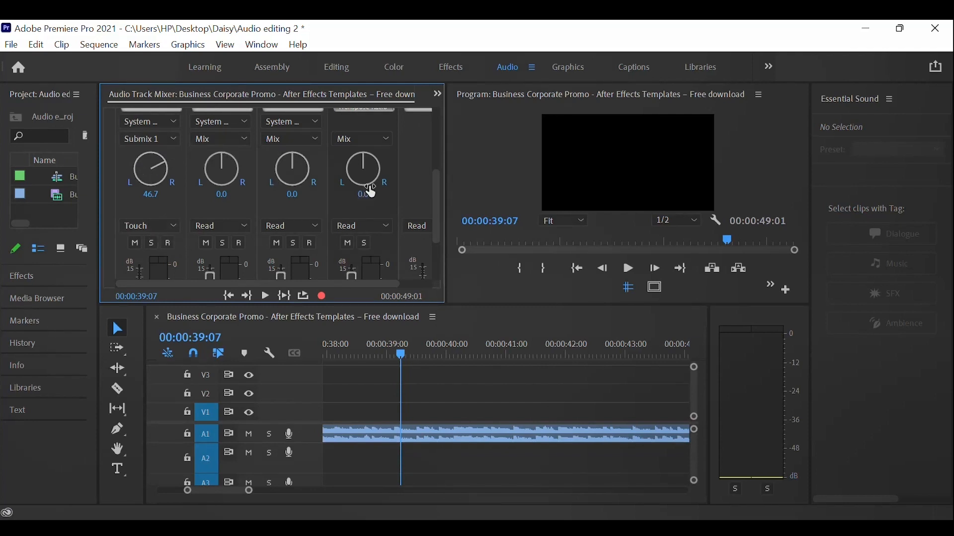
# Step: Play the sequence with the Main Track and Submix 1 meters in view, and reposition the playhead at 00:00:40:29
pyautogui.moveTo(436, 206); pyautogui.dragTo(438, 267)
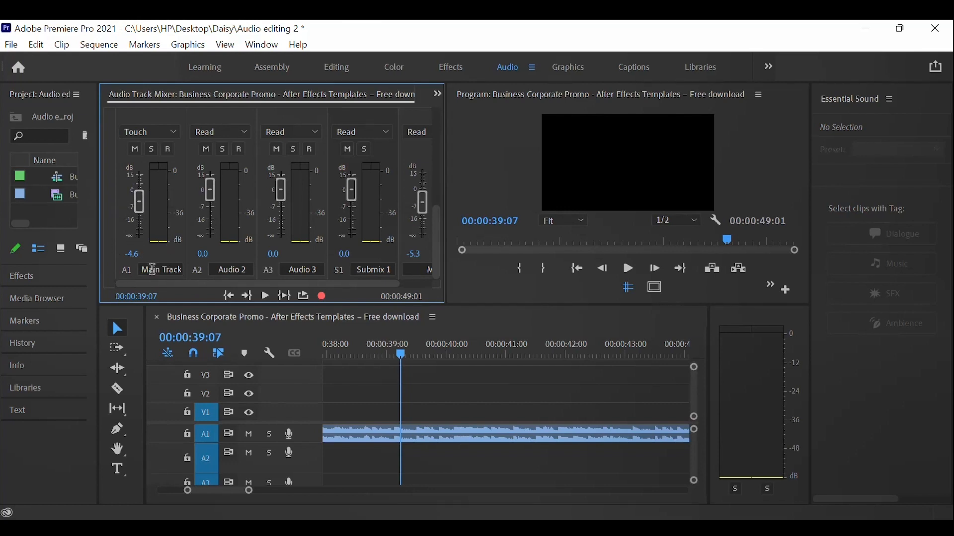
pyautogui.moveTo(400, 359); pyautogui.dragTo(359, 355)
pyautogui.click(631, 277)
pyautogui.click(630, 274)
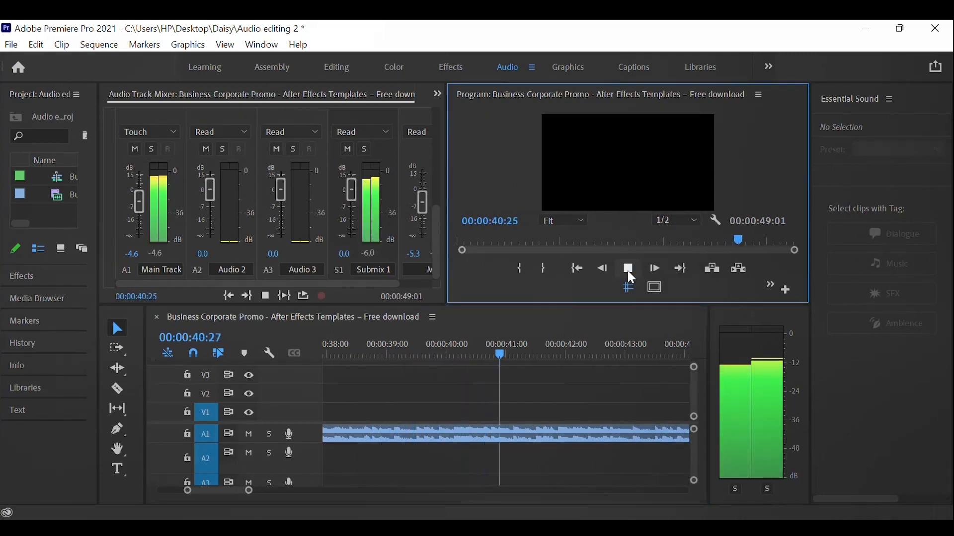
pyautogui.click(631, 274)
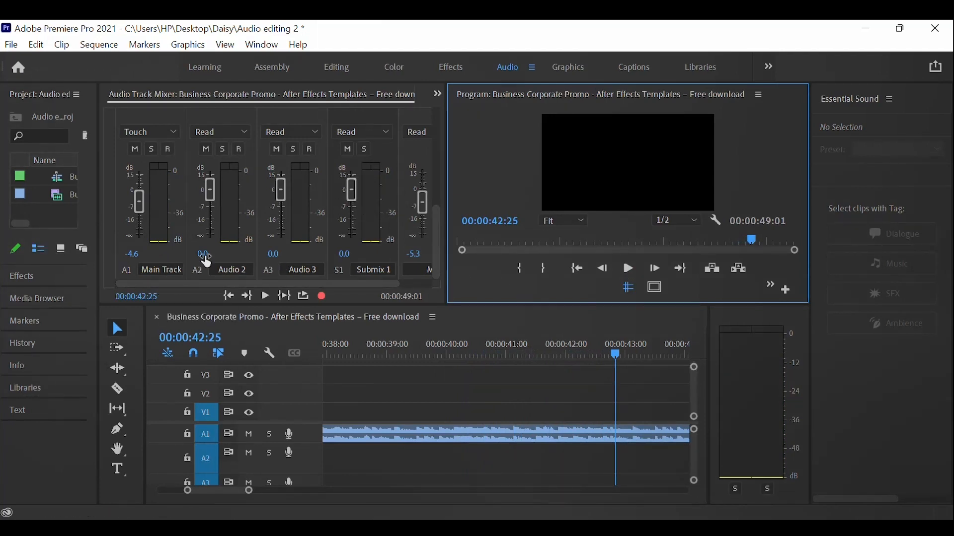
pyautogui.click(505, 353)
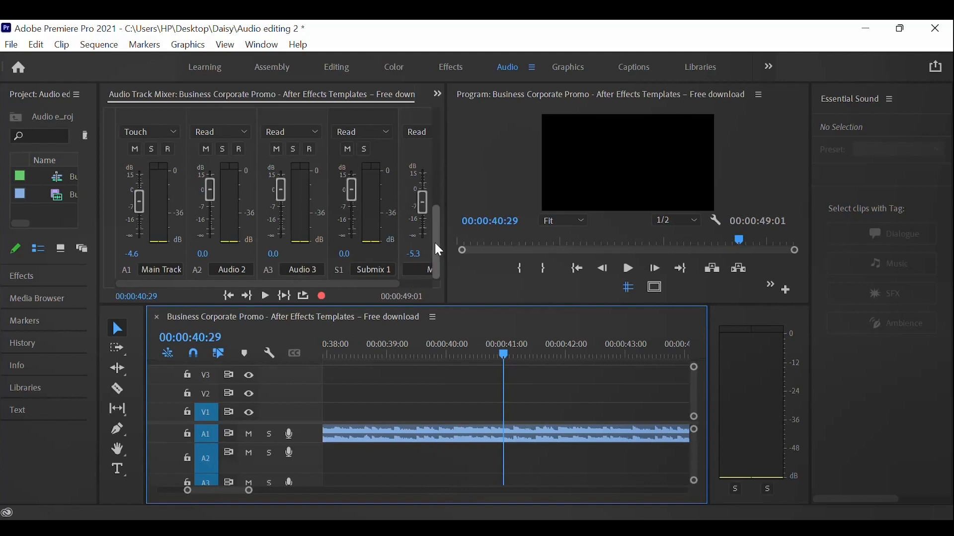
# Step: Add a second audio submix track to the sequence from the A2 track header
pyautogui.moveTo(434, 240); pyautogui.dragTo(438, 211)
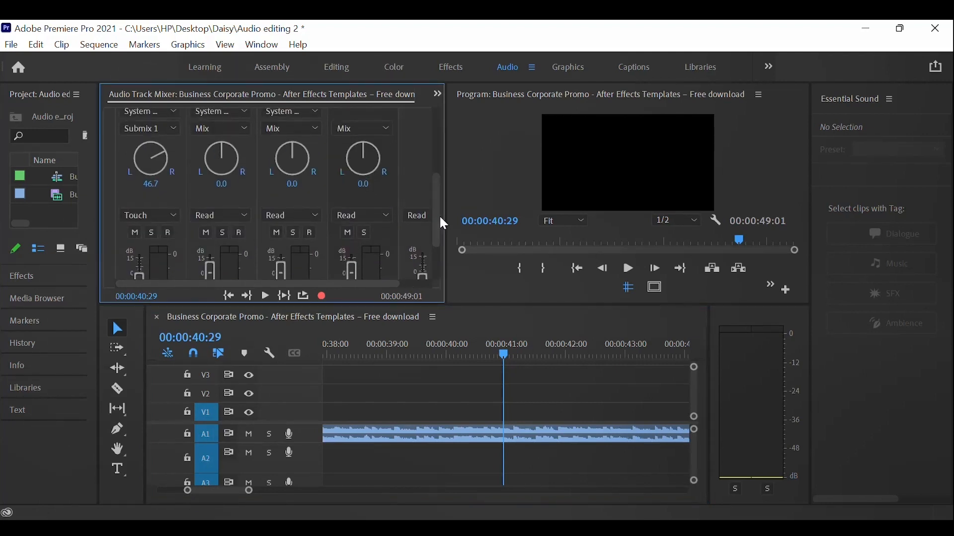
pyautogui.moveTo(437, 222); pyautogui.dragTo(351, 330)
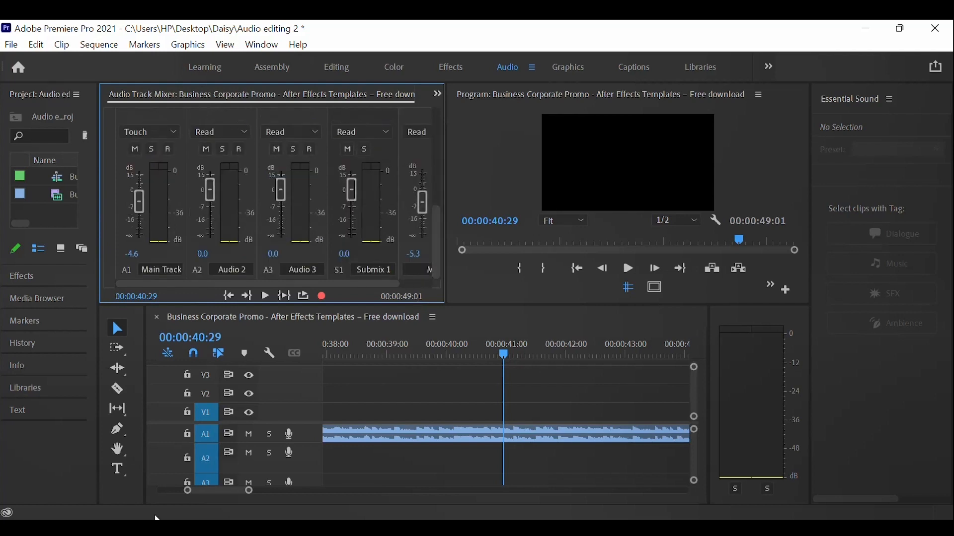
pyautogui.rightClick(157, 449)
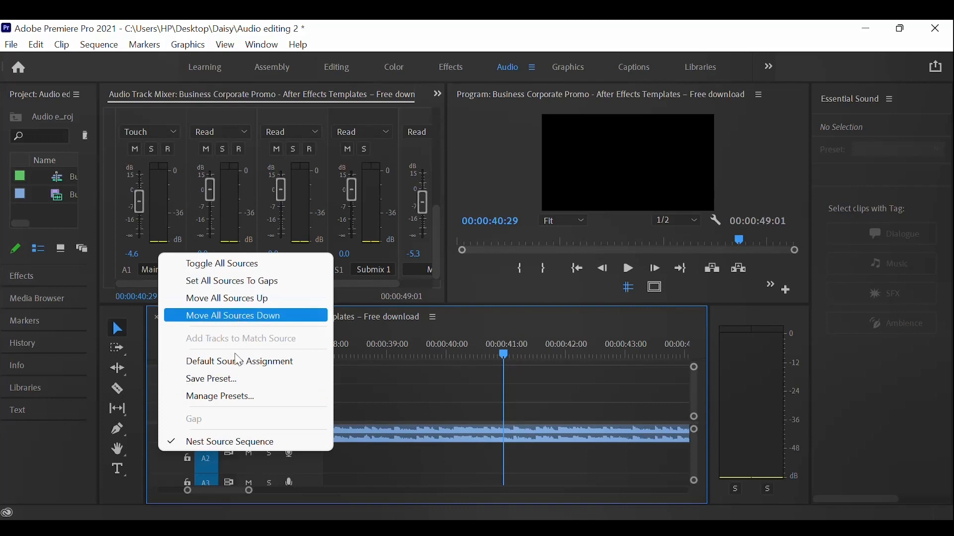
pyautogui.click(286, 452)
pyautogui.rightClick(286, 451)
pyautogui.rightClick(278, 460)
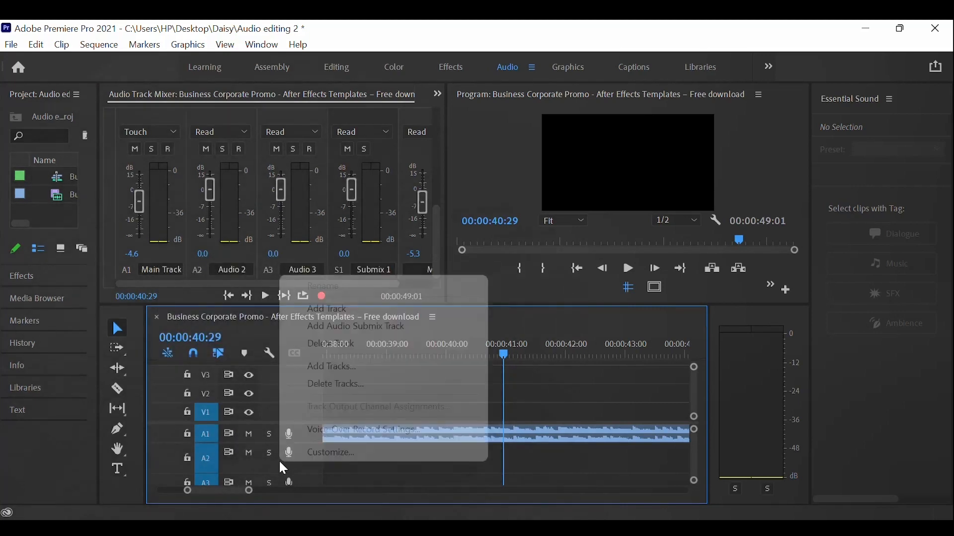
pyautogui.click(368, 326)
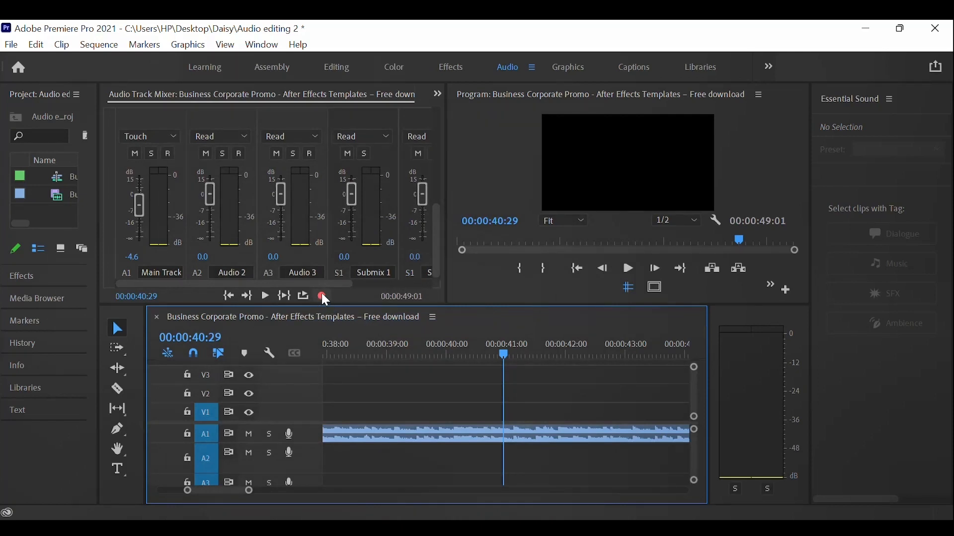
# Step: Maximize the Audio Track Mixer to examine both submix channels, their effects and output routing, and restore the panel size
pyautogui.moveTo(326, 282); pyautogui.dragTo(376, 295)
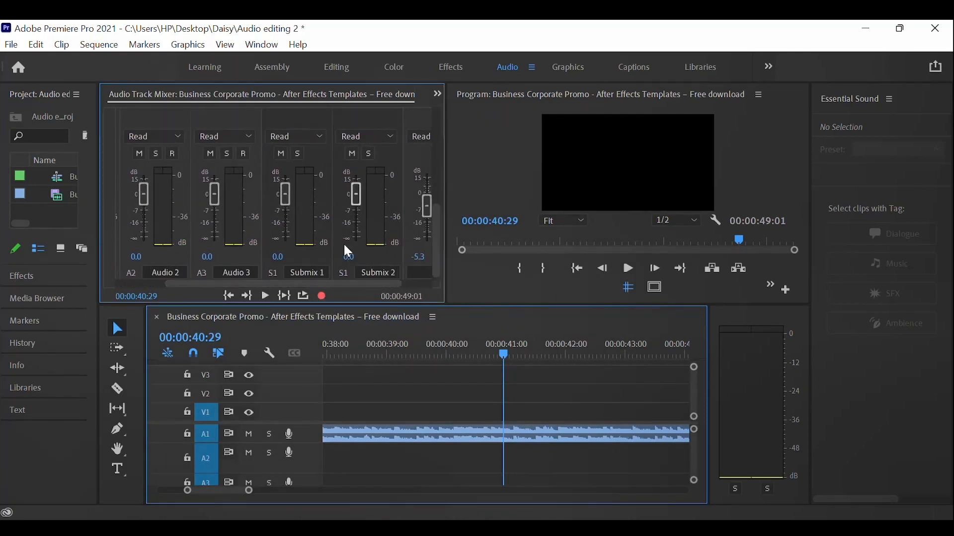
pyautogui.press('`')
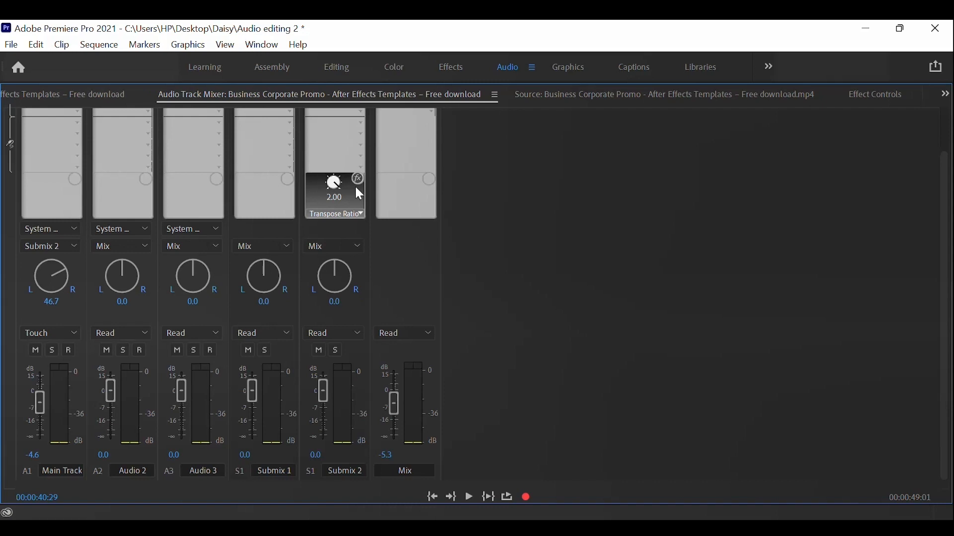
pyautogui.press('`')
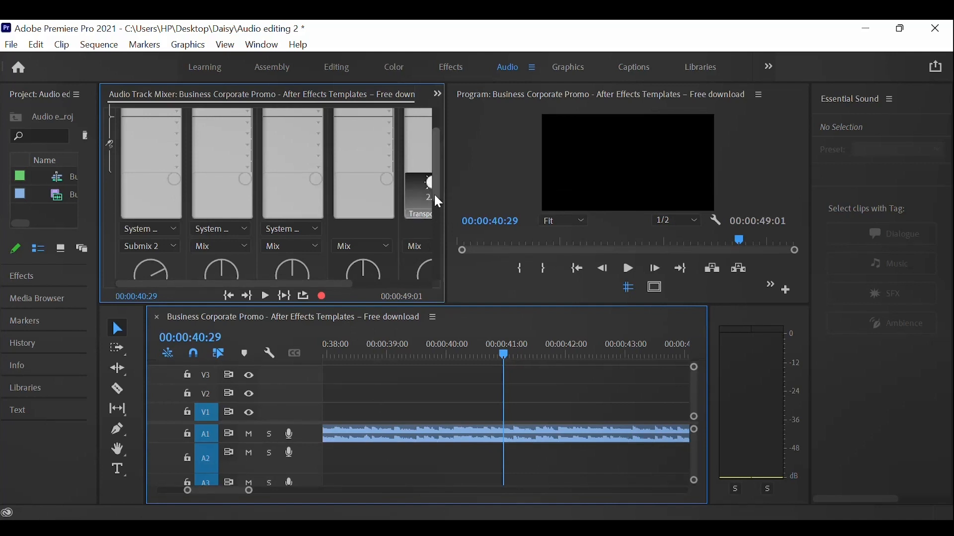
pyautogui.moveTo(434, 192); pyautogui.dragTo(451, 258)
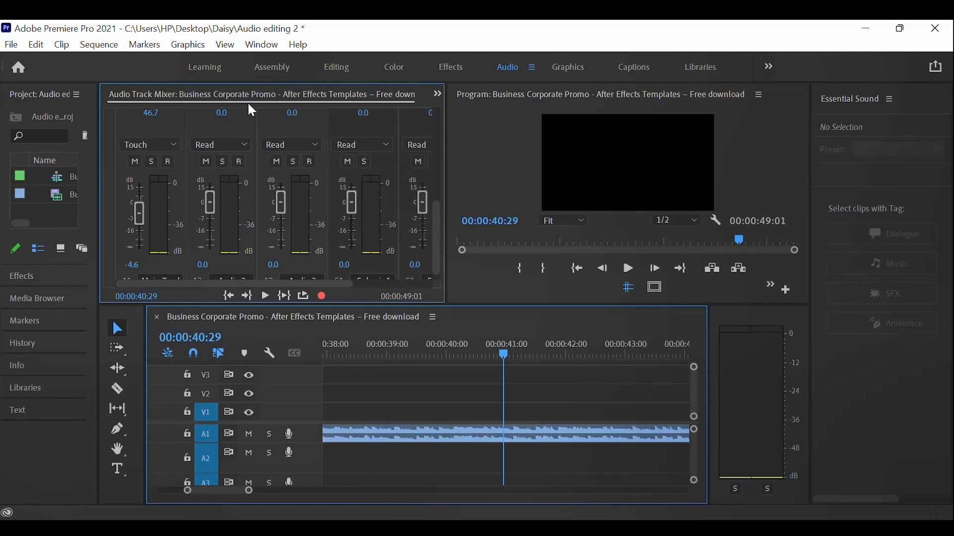
# Step: Switch to the Editing workspace and import the "Motivational background music no copyright __ Inspirational background music no copyright" video from the Maranatha University folder
pyautogui.click(328, 64)
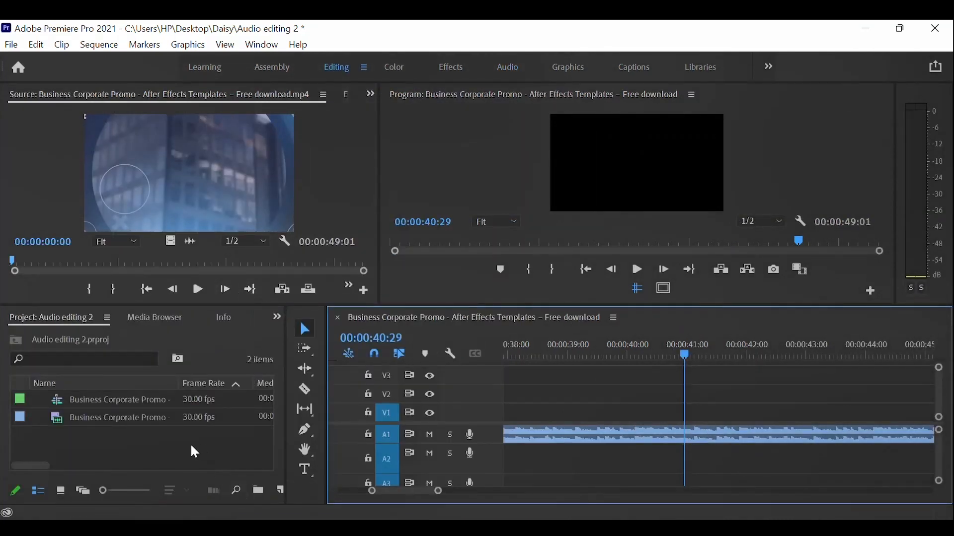
pyautogui.doubleClick(188, 452)
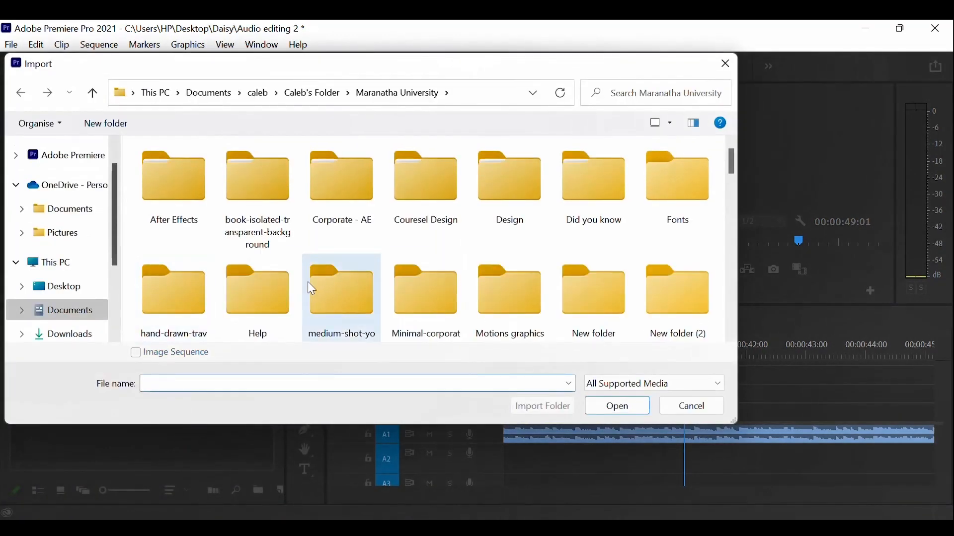
pyautogui.scroll(-5, 336, 199)
pyautogui.scroll(-6, 355, 220)
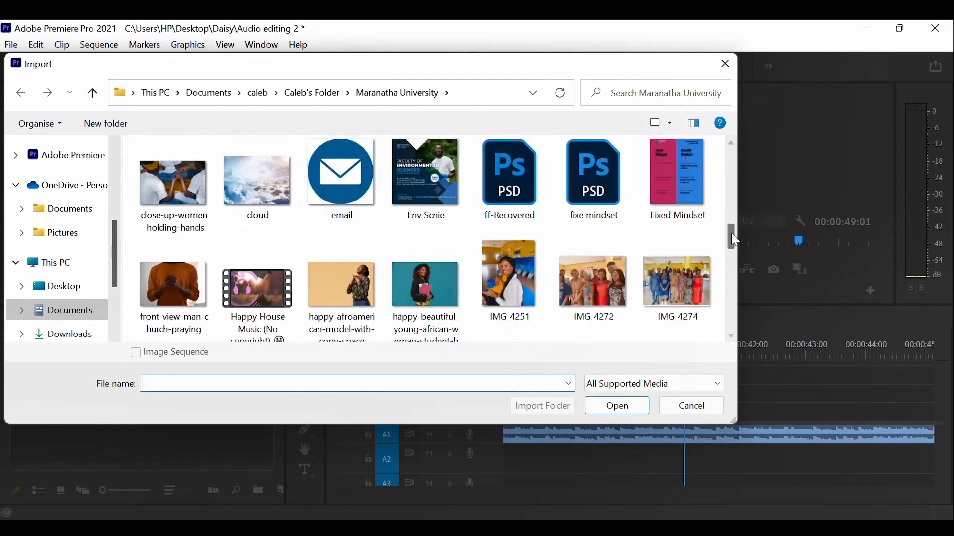
pyautogui.moveTo(733, 239); pyautogui.dragTo(734, 266)
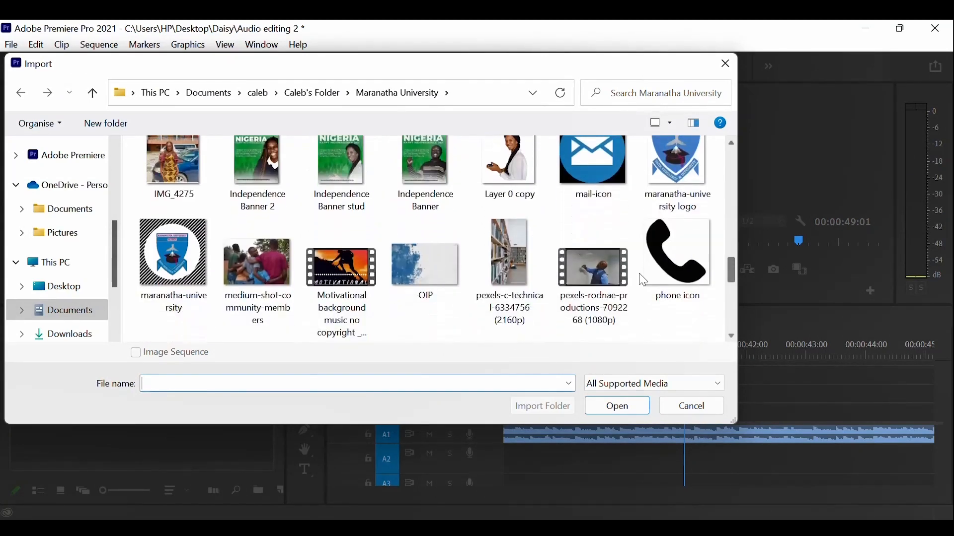
pyautogui.click(342, 283)
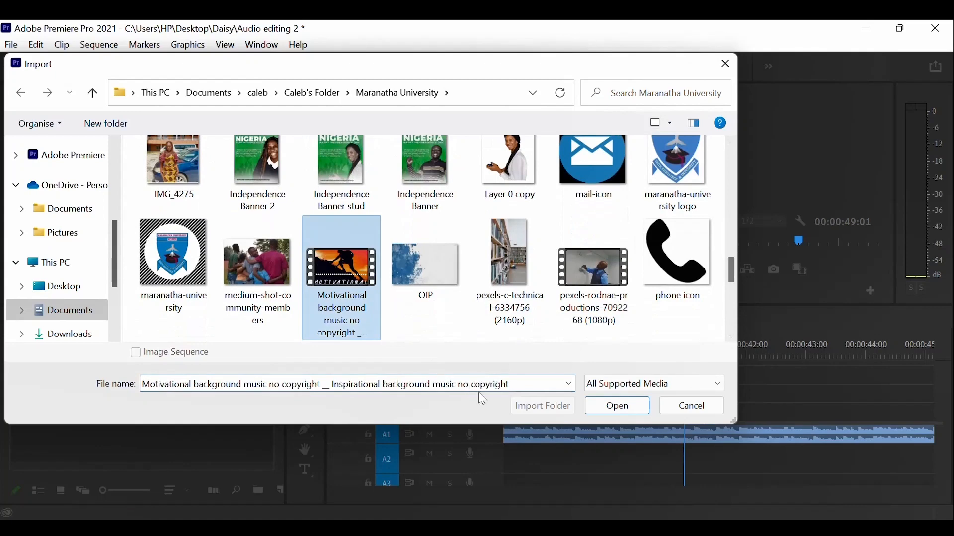
pyautogui.click(617, 408)
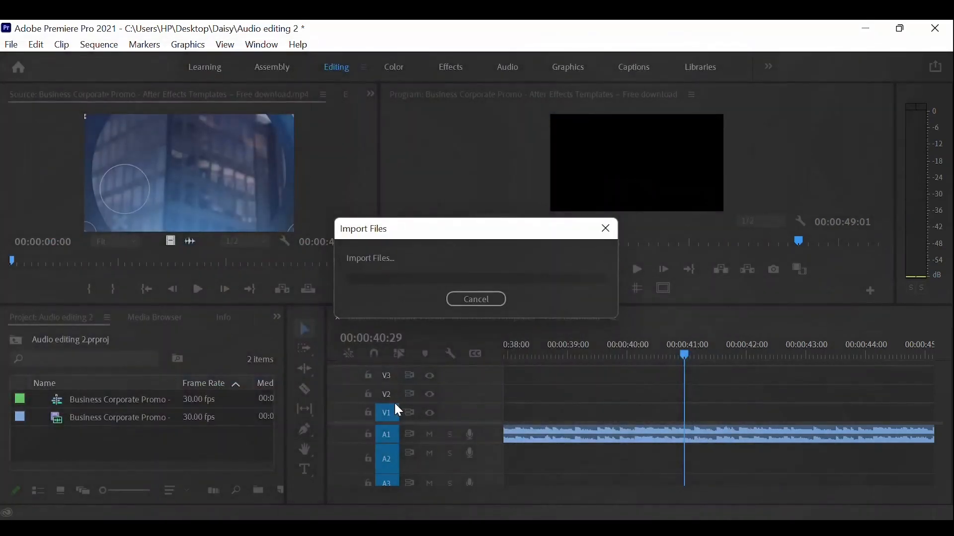
pyautogui.click(729, 530)
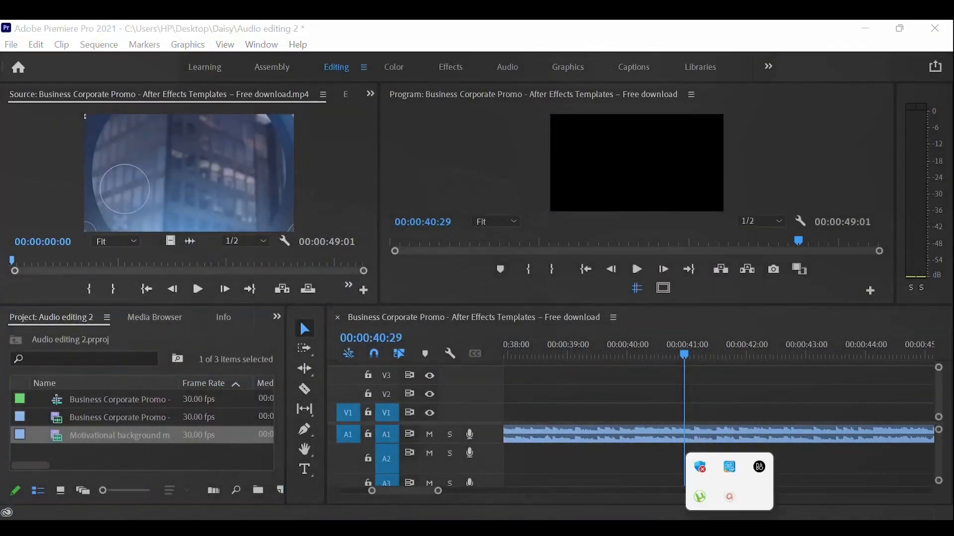
pyautogui.click(730, 497)
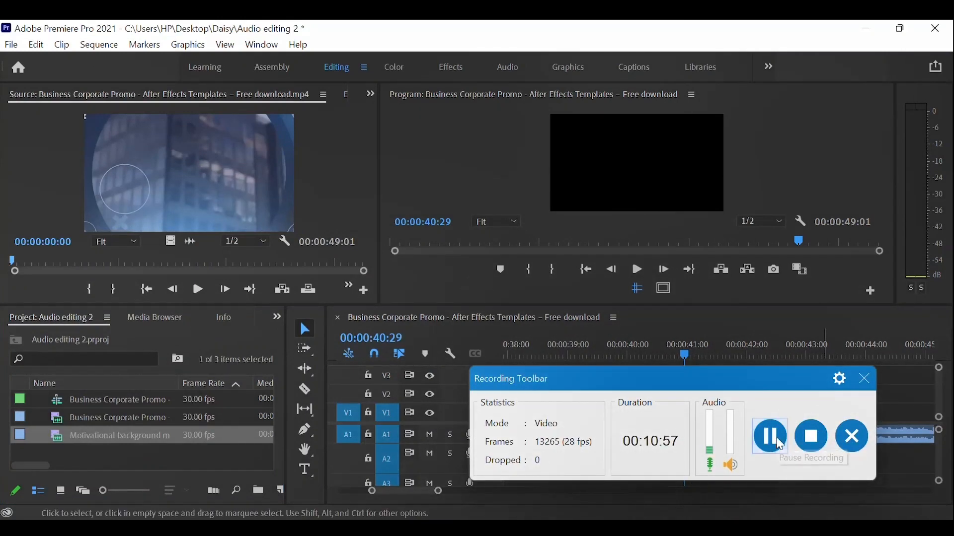
pyautogui.click(730, 529)
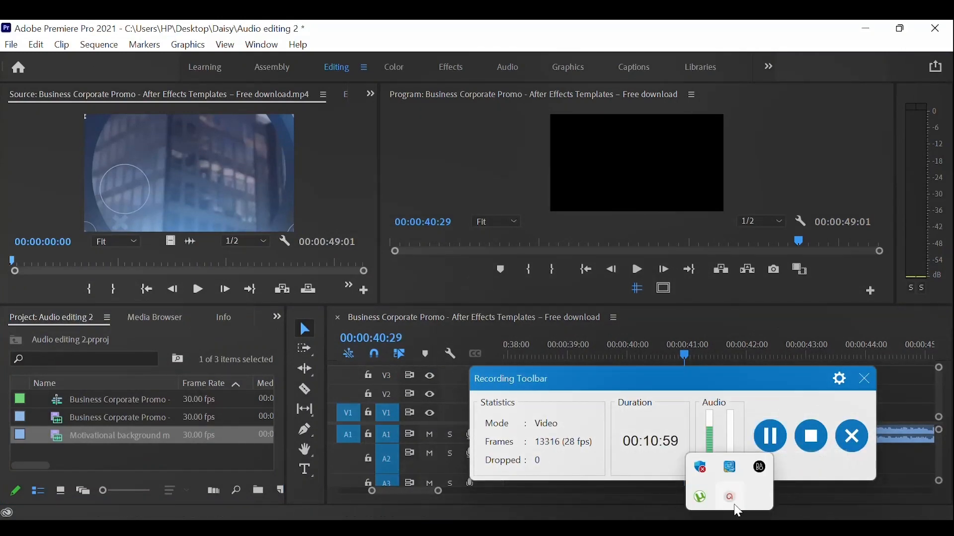
pyautogui.click(730, 498)
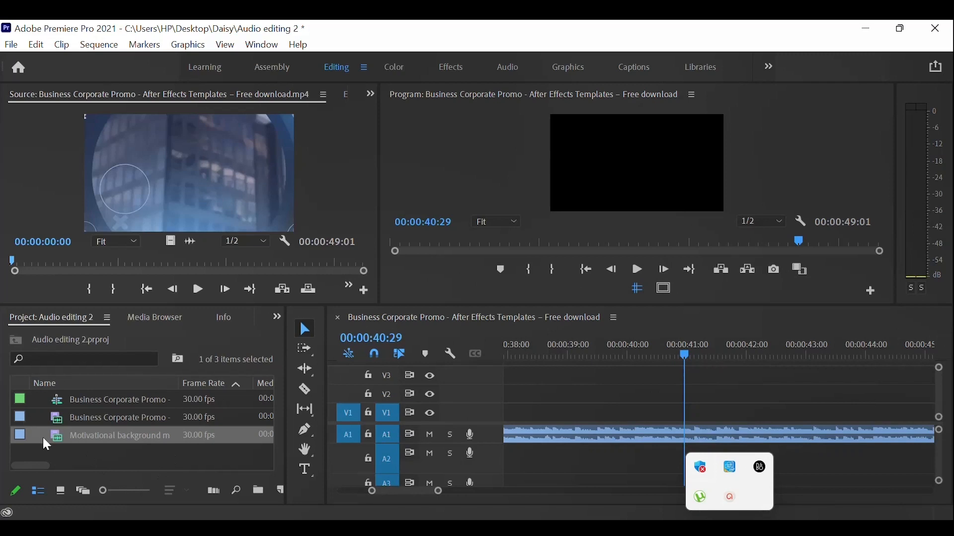
# Step: Add the motivational background music clip to tracks V2 and A2, and unlink and delete its video part
pyautogui.click(55, 453)
pyautogui.moveTo(52, 445); pyautogui.dragTo(509, 464)
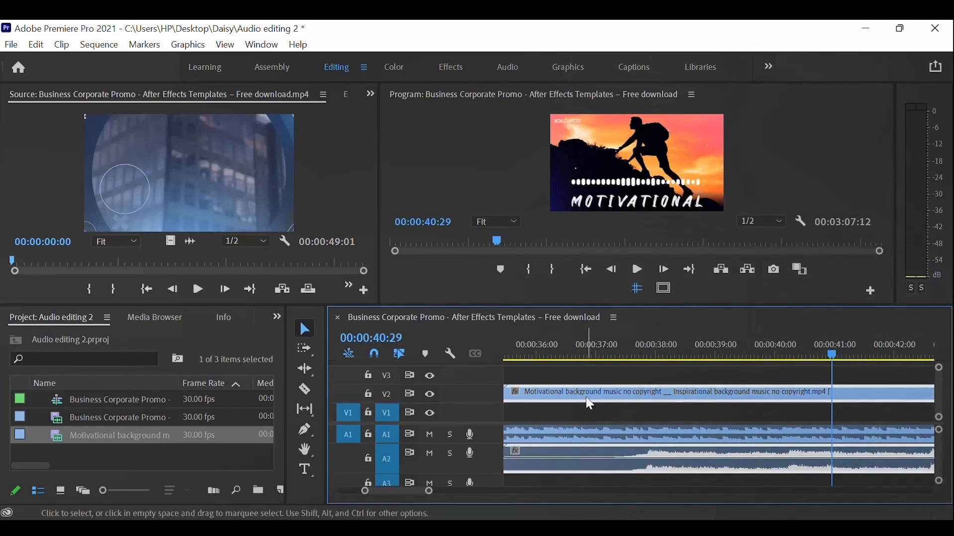
pyautogui.rightClick(590, 405)
pyautogui.click(611, 301)
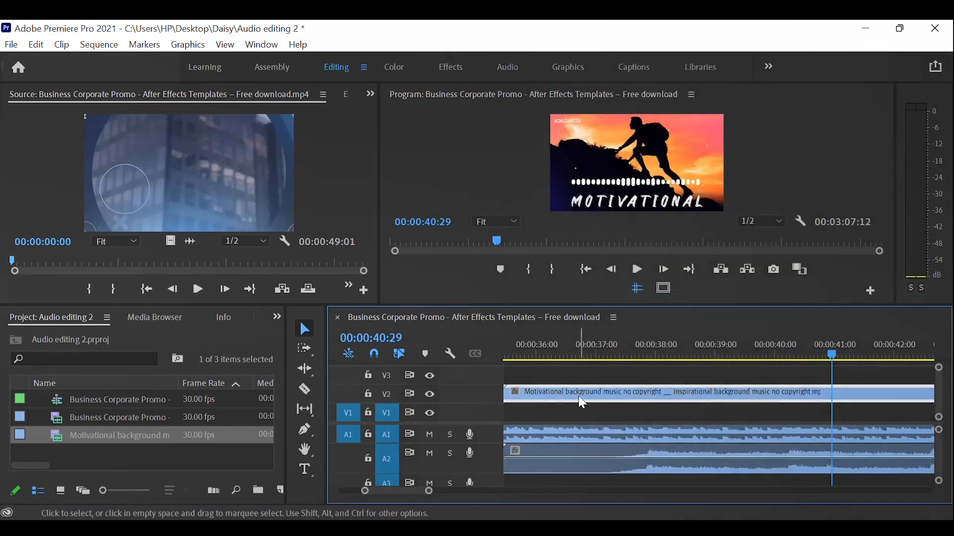
pyautogui.press('Delete')
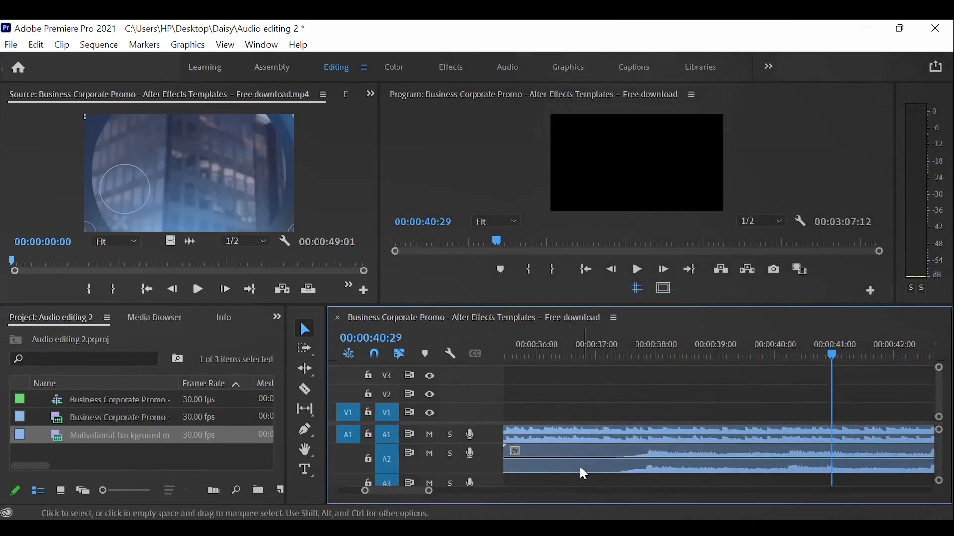
# Step: Trim the quiet opening off the music clip on A2 and slide the clip about 3 seconds earlier
pyautogui.moveTo(517, 469); pyautogui.dragTo(771, 467)
pyautogui.click(794, 461)
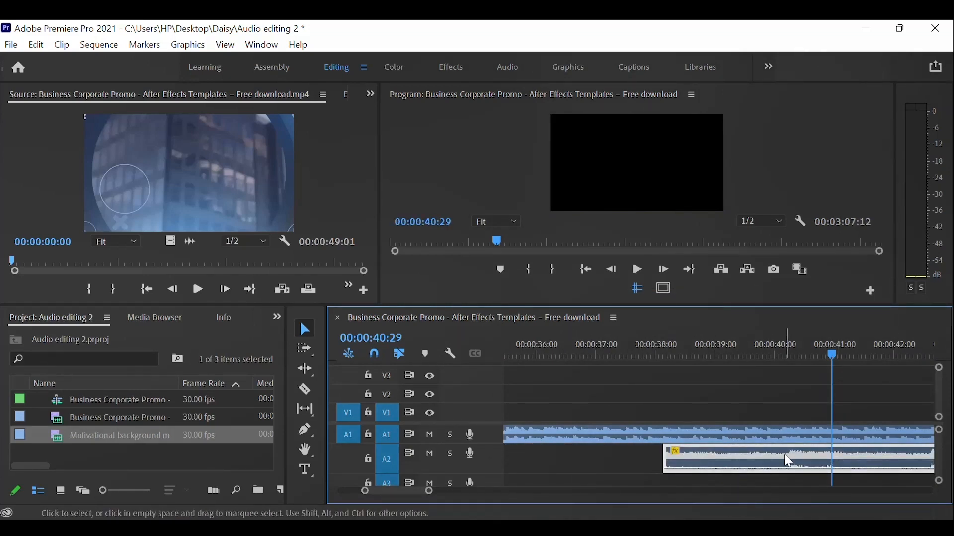
pyautogui.moveTo(773, 454); pyautogui.dragTo(571, 455)
# Step: Play the sequence from 00:00:35:17 to hear the music clip on A2 together with A1
pyautogui.click(512, 350)
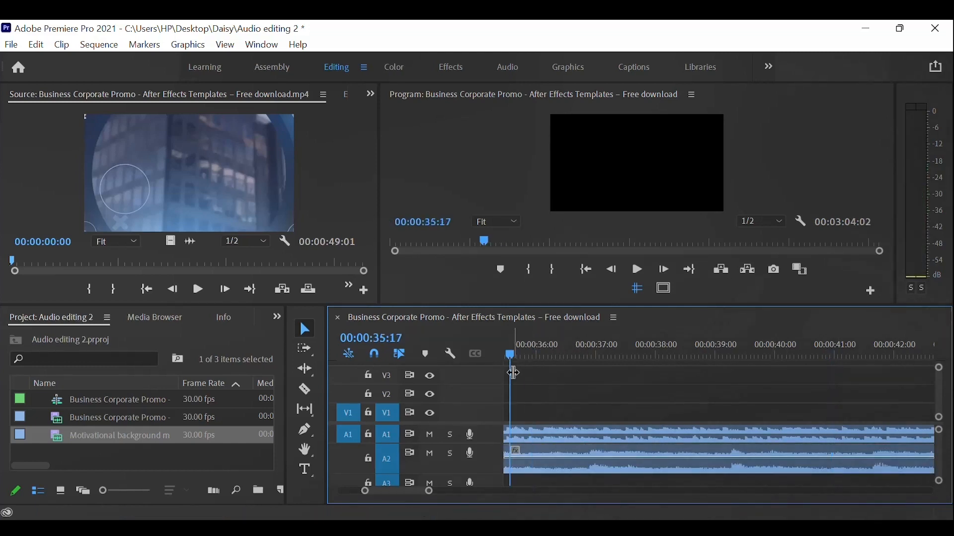
pyautogui.press('space')
pyautogui.press('space')
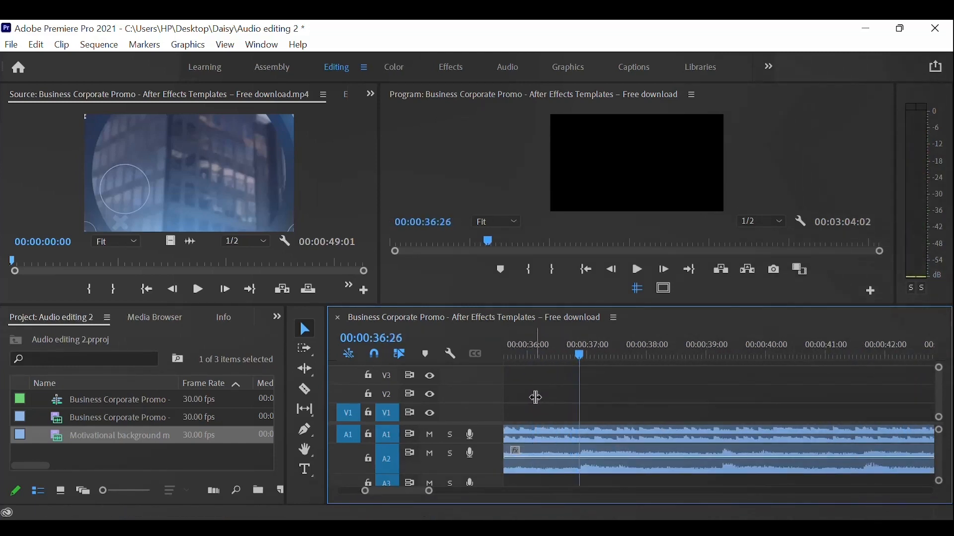
# Step: Close the gap before the A2 music clip so it starts at 00:00:00:00, and return the playhead to the sequence start
pyautogui.press('-')
pyautogui.press('-')
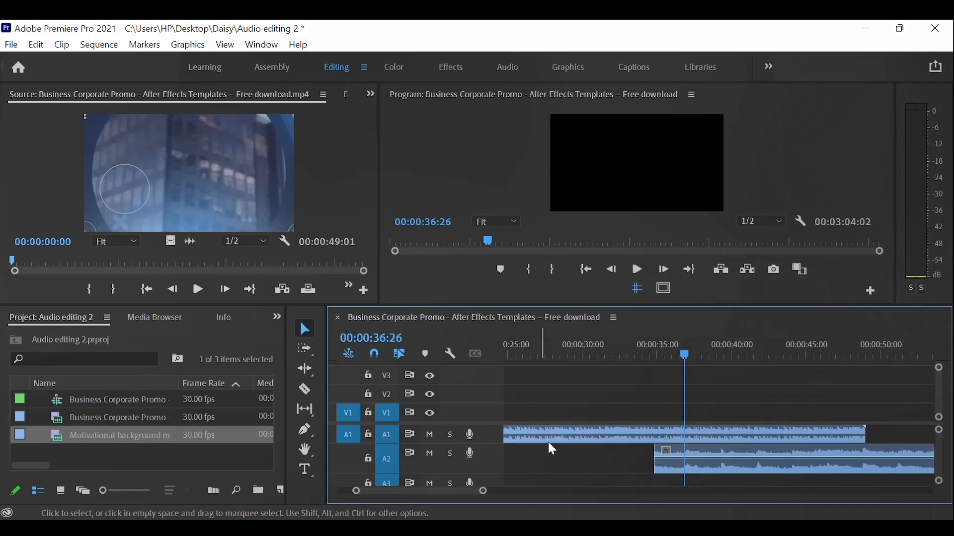
pyautogui.rightClick(568, 462)
pyautogui.click(583, 473)
pyautogui.press('Home')
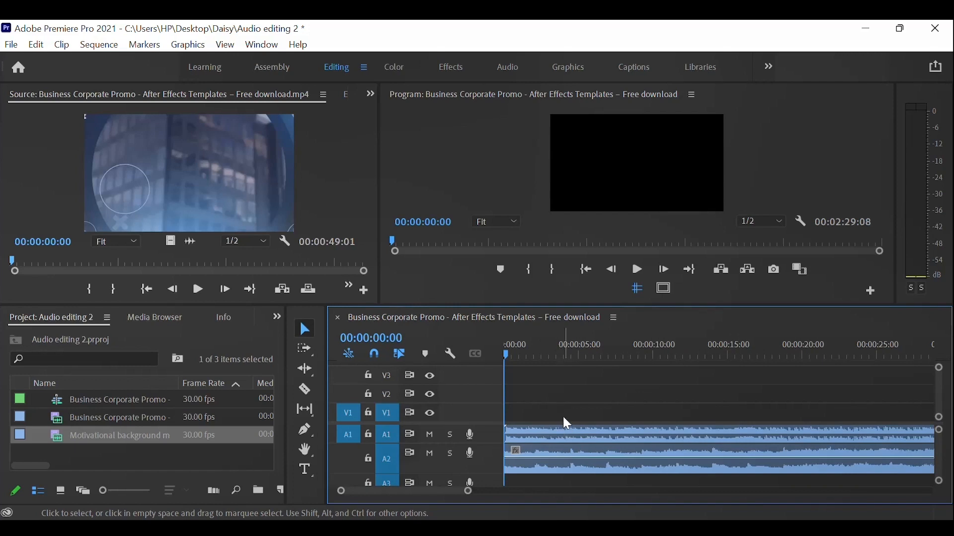
# Step: Mute track A1 in the timeline and switch to the Audio workspace with the track mixer's faders in view
pyautogui.click(564, 441)
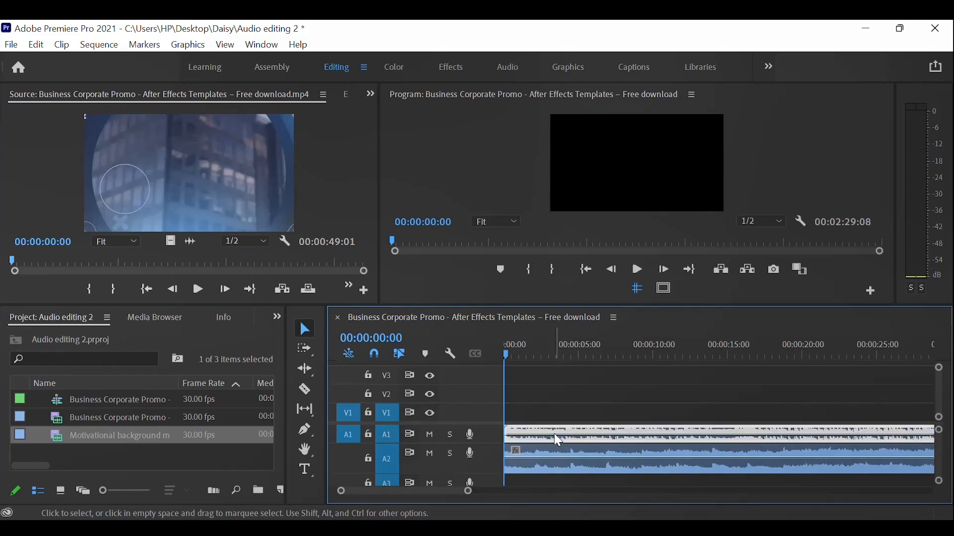
pyautogui.click(430, 435)
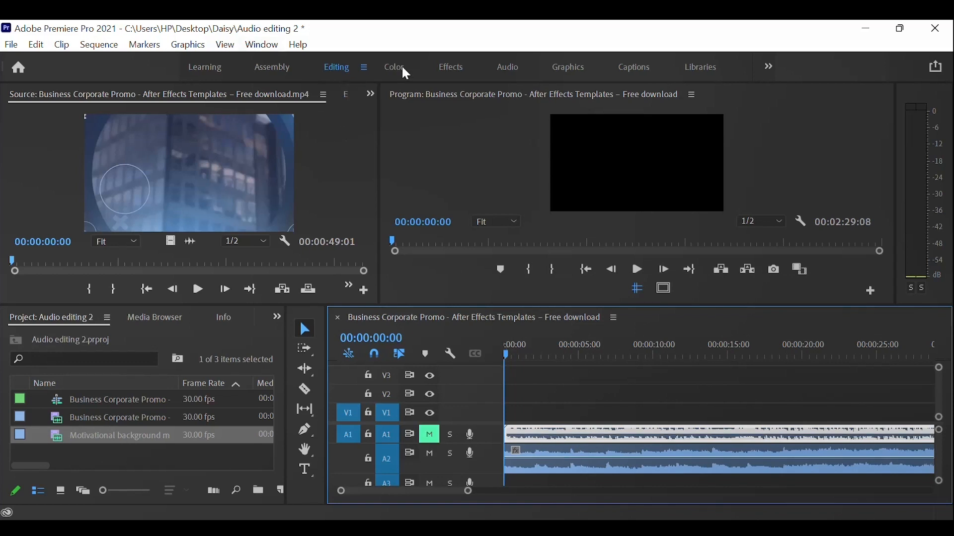
pyautogui.click(507, 69)
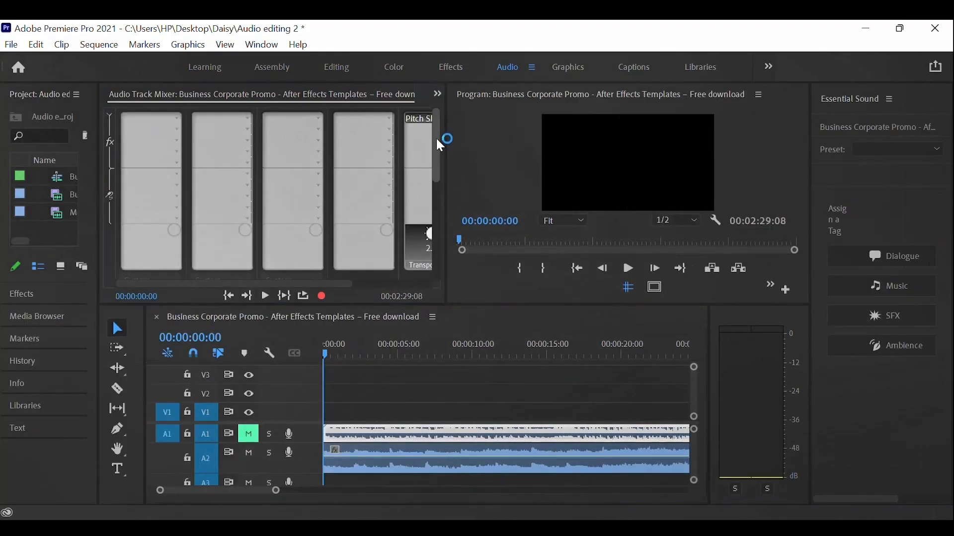
pyautogui.scroll(-2, 436, 213)
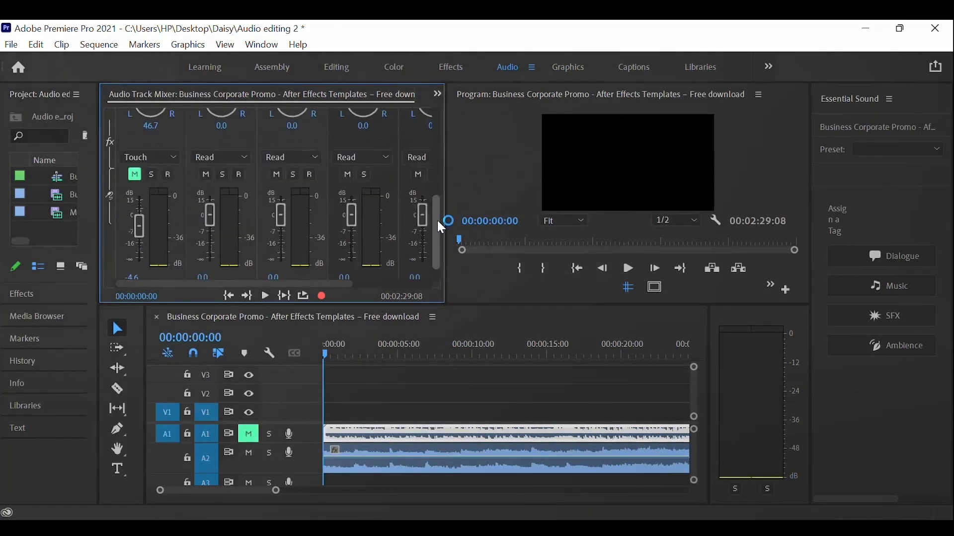
pyautogui.scroll(-1, 441, 228)
pyautogui.click(447, 402)
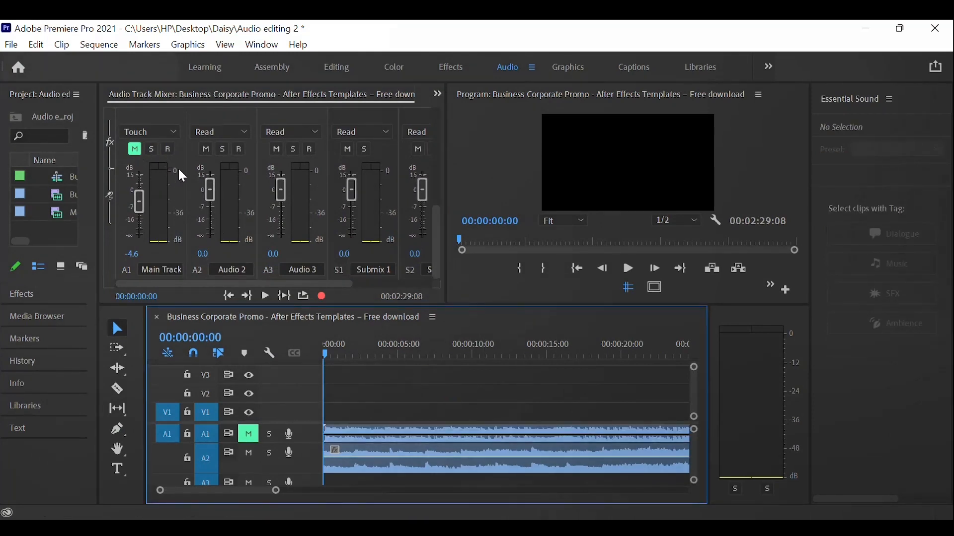
# Step: Route Audio 2's output to Submix 2 in the Audio Track Mixer and play the sequence from the start
pyautogui.moveTo(439, 243); pyautogui.dragTo(439, 198)
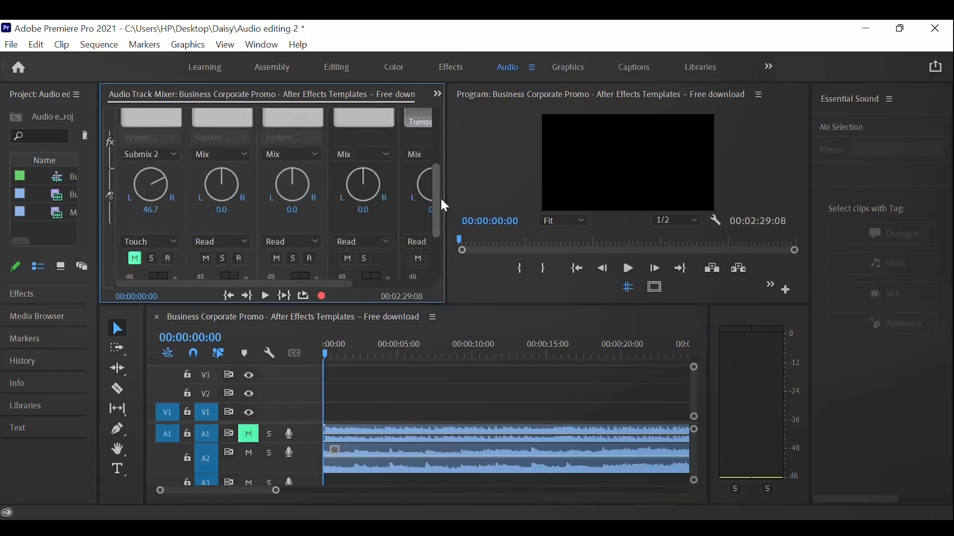
pyautogui.click(244, 159)
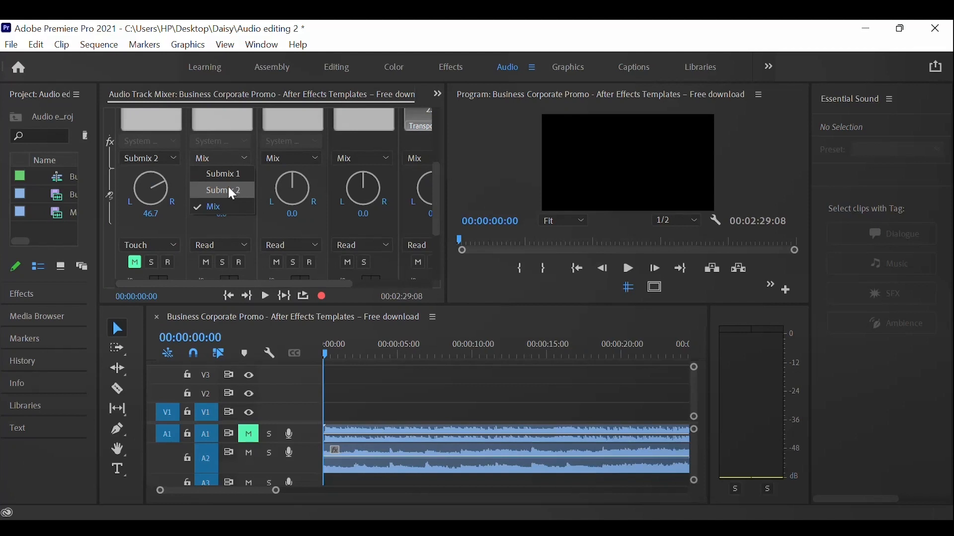
pyautogui.click(228, 189)
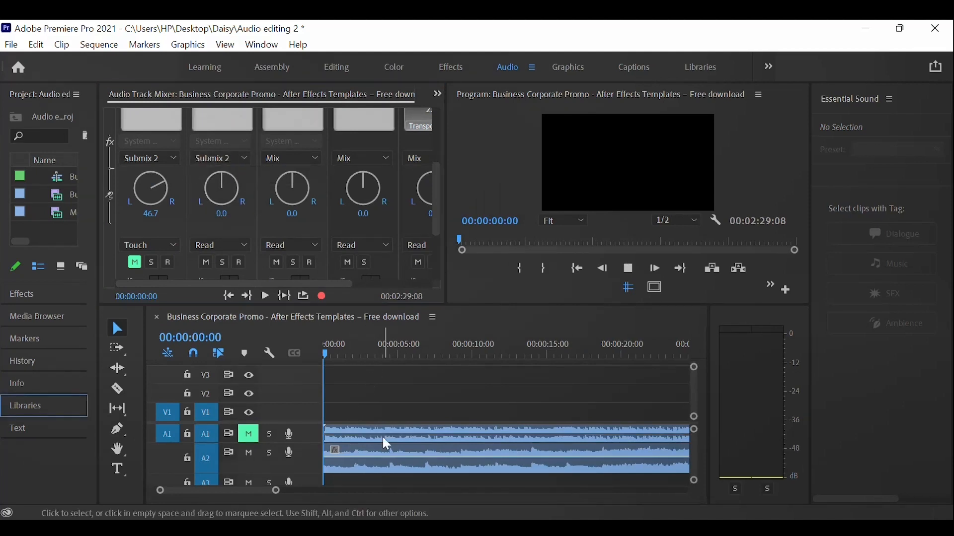
pyautogui.press('space')
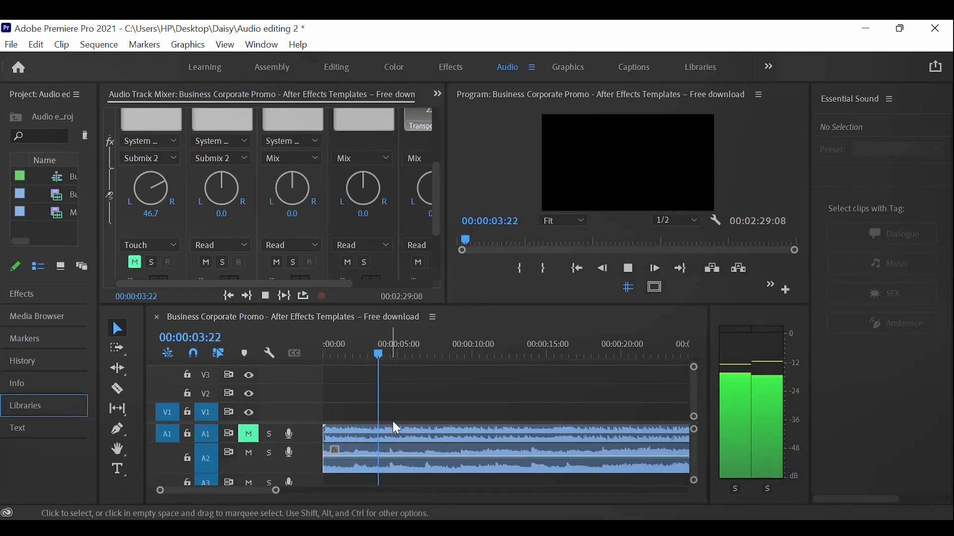
# Step: Route Audio 2's output directly to Mix and play the sequence from 00:00:05:14 to compare the sound
pyautogui.click(239, 158)
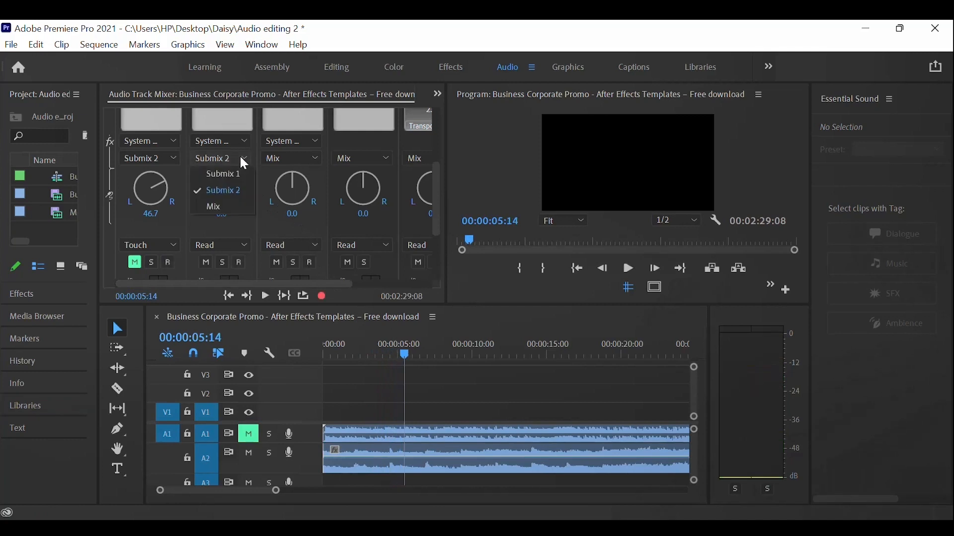
pyautogui.click(231, 205)
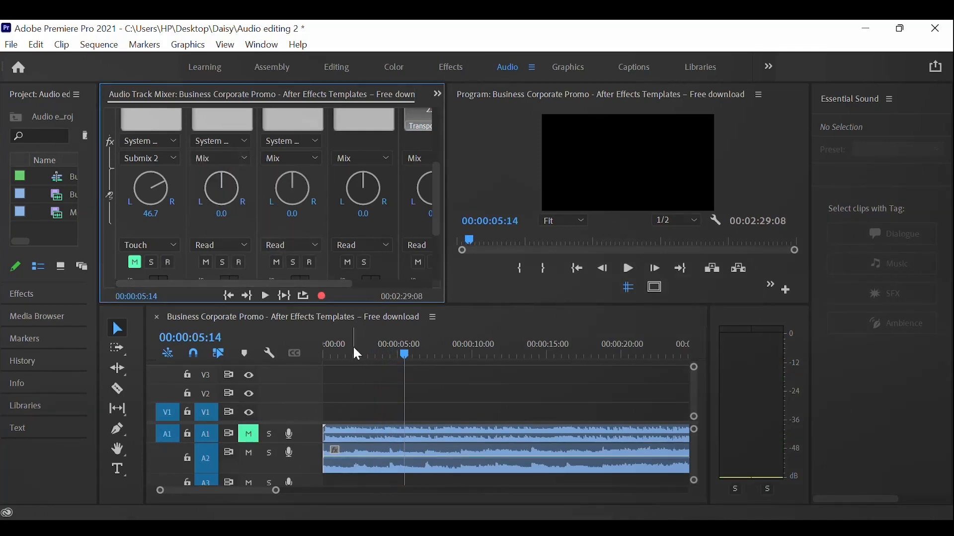
pyautogui.press('space')
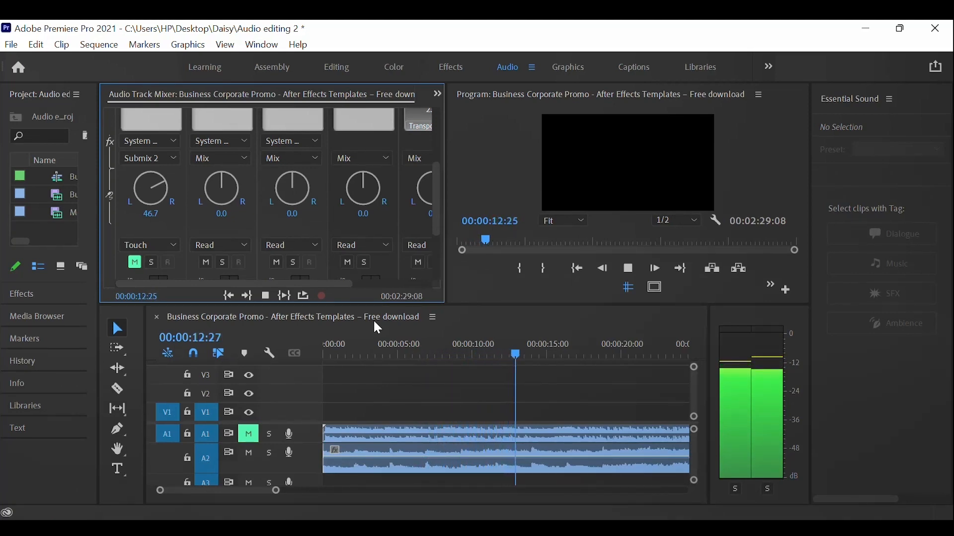
pyautogui.press('space')
# Step: Set Audio 2's output back to Submix 2 and play the sequence from 00:00:03:09
pyautogui.click(373, 352)
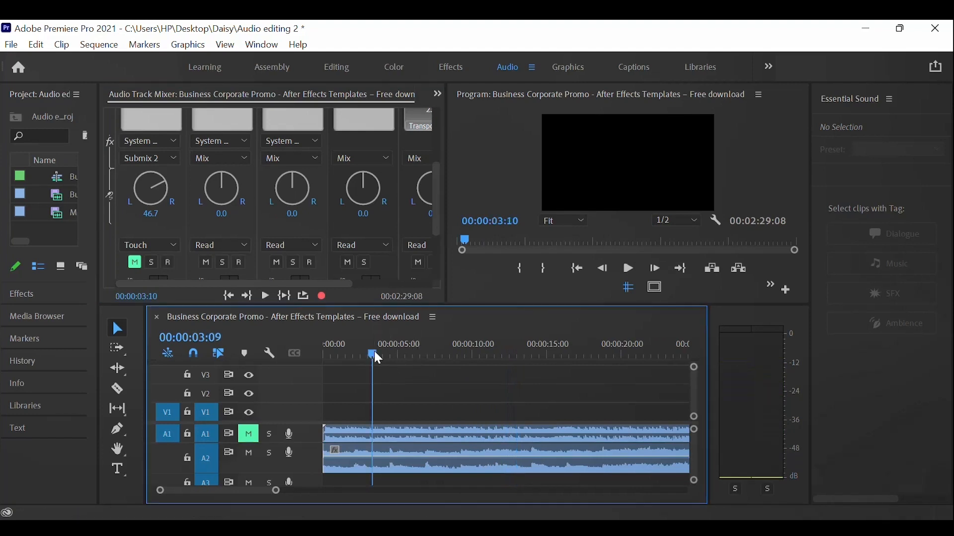
pyautogui.click(237, 157)
pyautogui.click(228, 189)
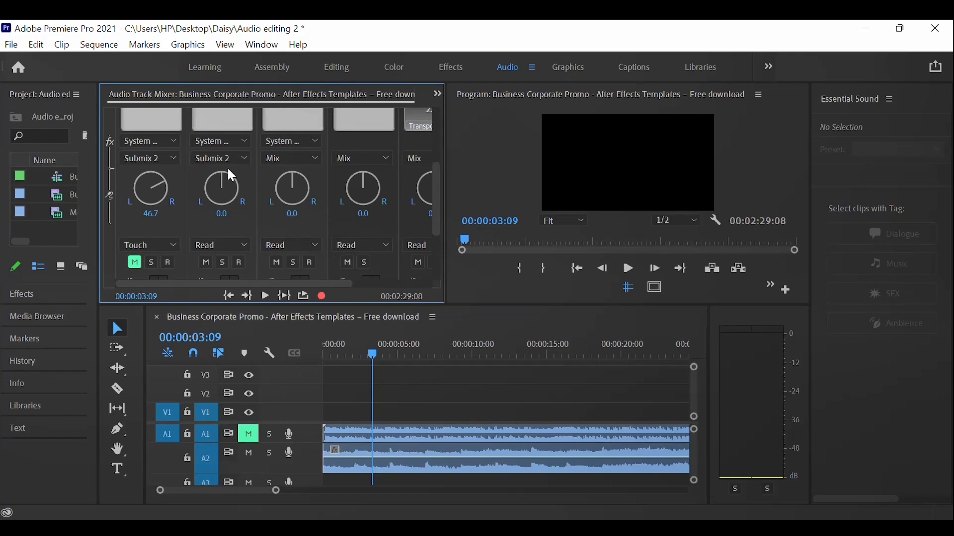
pyautogui.press('space')
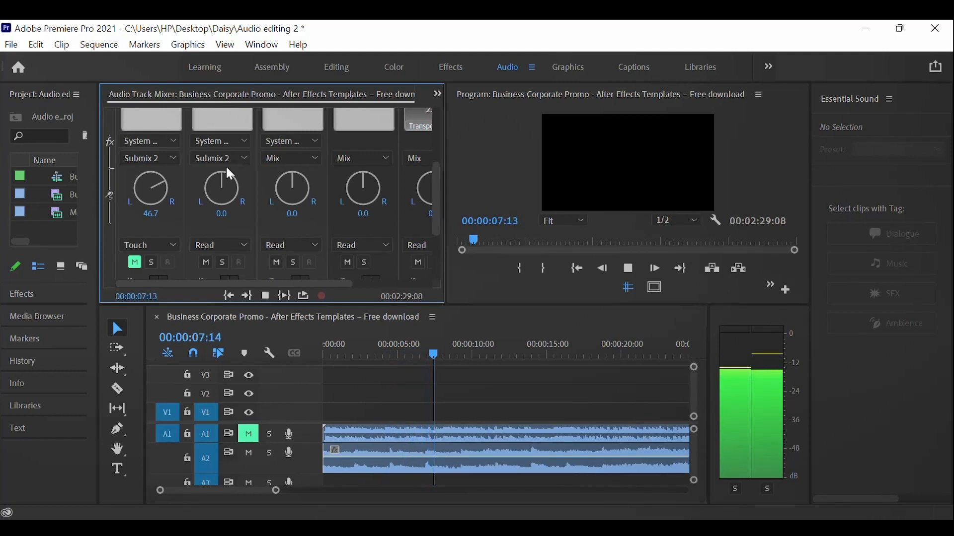
pyautogui.press('space')
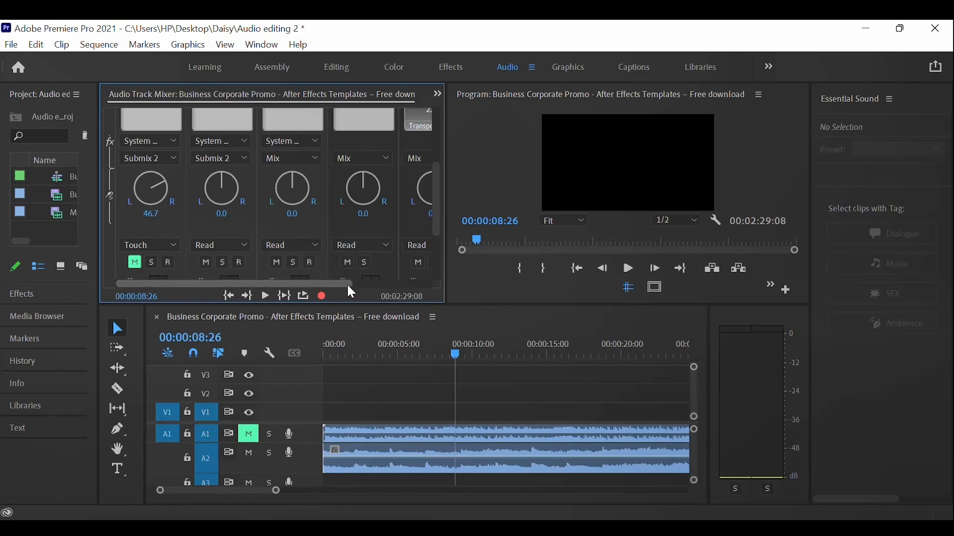
pyautogui.moveTo(348, 285); pyautogui.dragTo(234, 271)
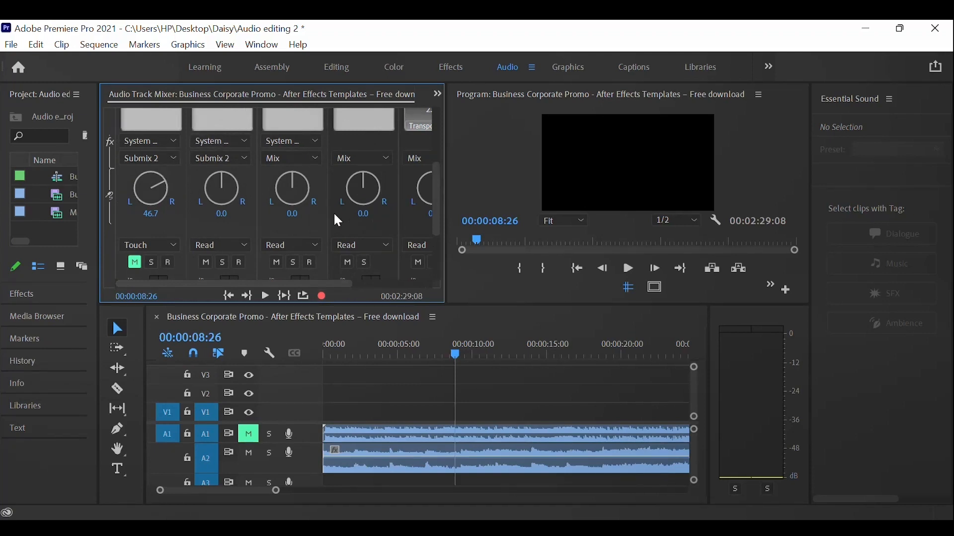
# Step: Examine the timeline clips, Audio 2's output routing and the Pitch Shifter on Submix 2 in the Audio Track Mixer
pyautogui.click(410, 445)
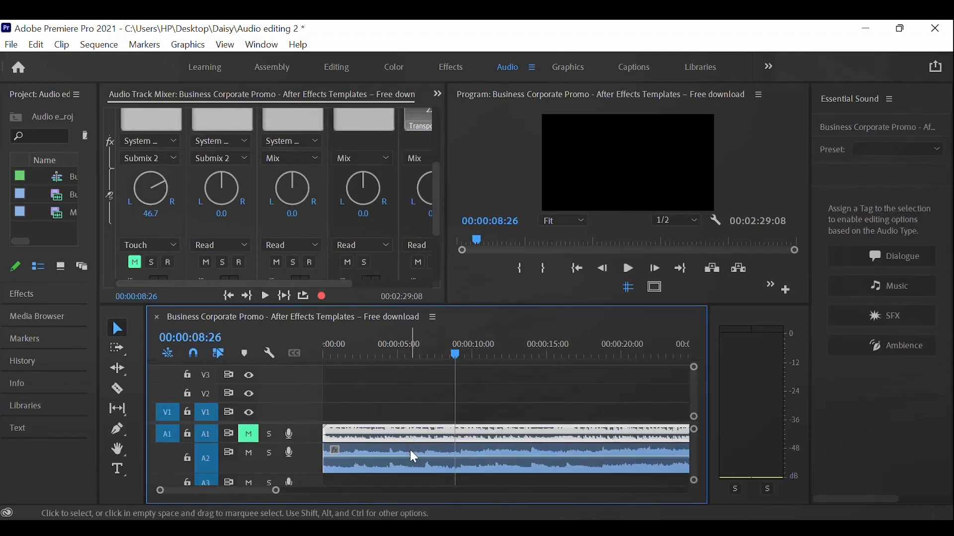
pyautogui.click(408, 463)
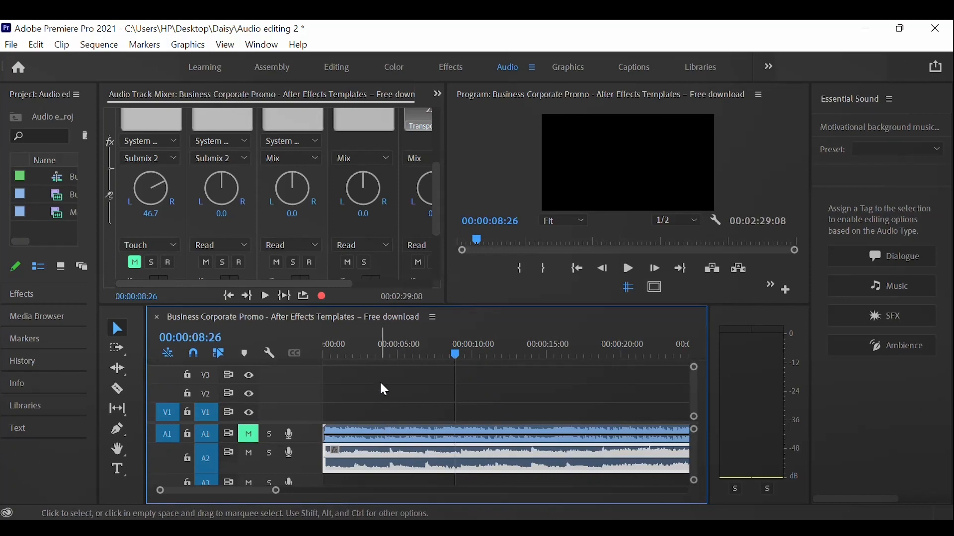
pyautogui.click(380, 389)
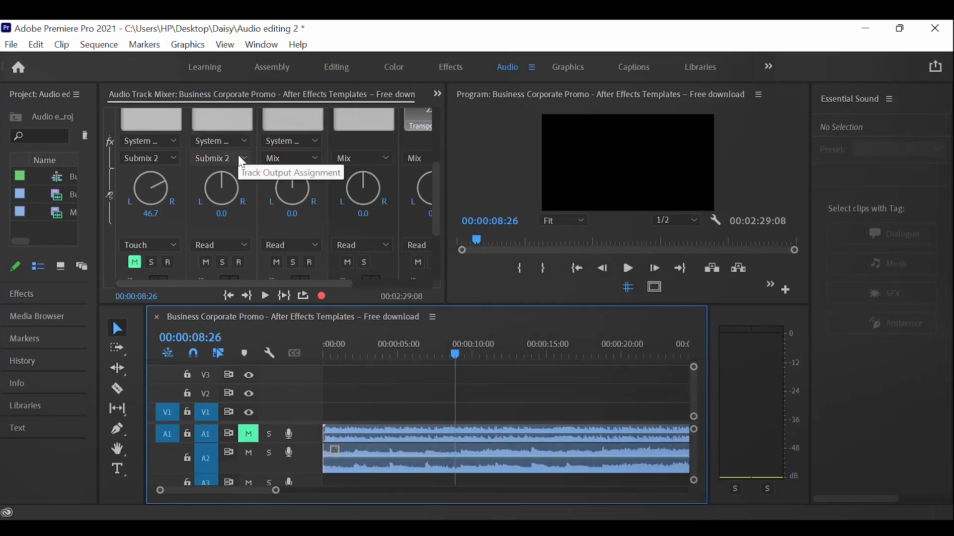
pyautogui.moveTo(436, 183)
pyautogui.mouseDown()
pyautogui.moveTo(437, 145)
pyautogui.moveTo(438, 166)
pyautogui.mouseUp()
pyautogui.moveTo(355, 284); pyautogui.dragTo(397, 282)
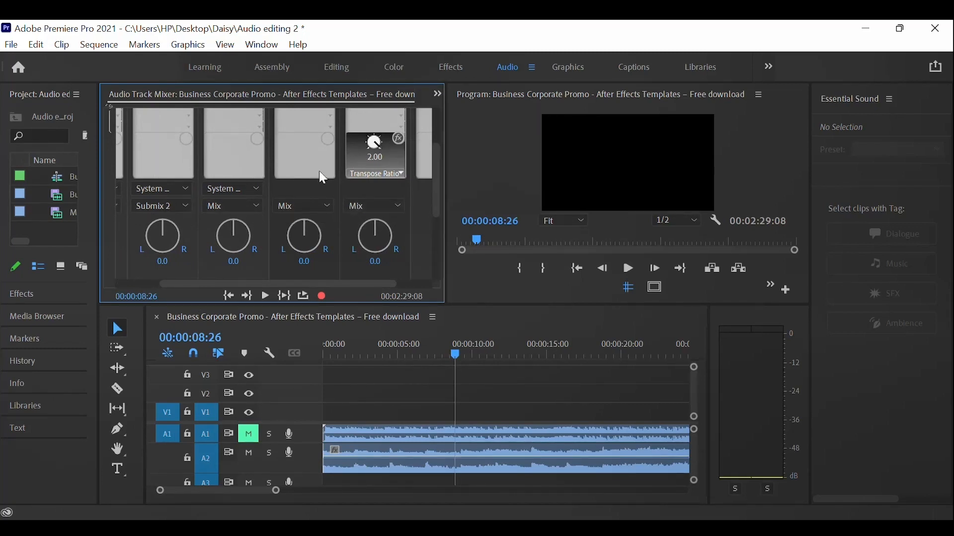
pyautogui.scroll(4, 314, 163)
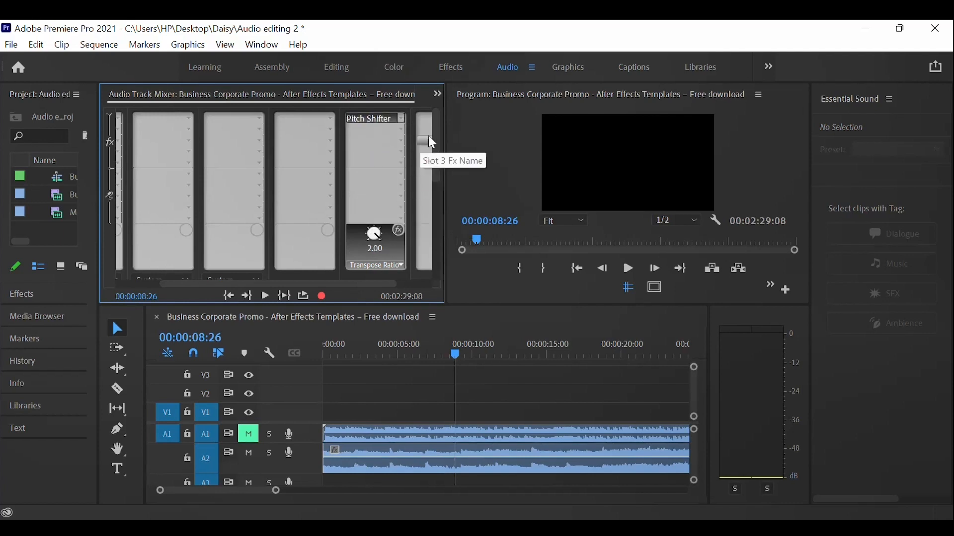
pyautogui.moveTo(437, 146); pyautogui.dragTo(448, 198)
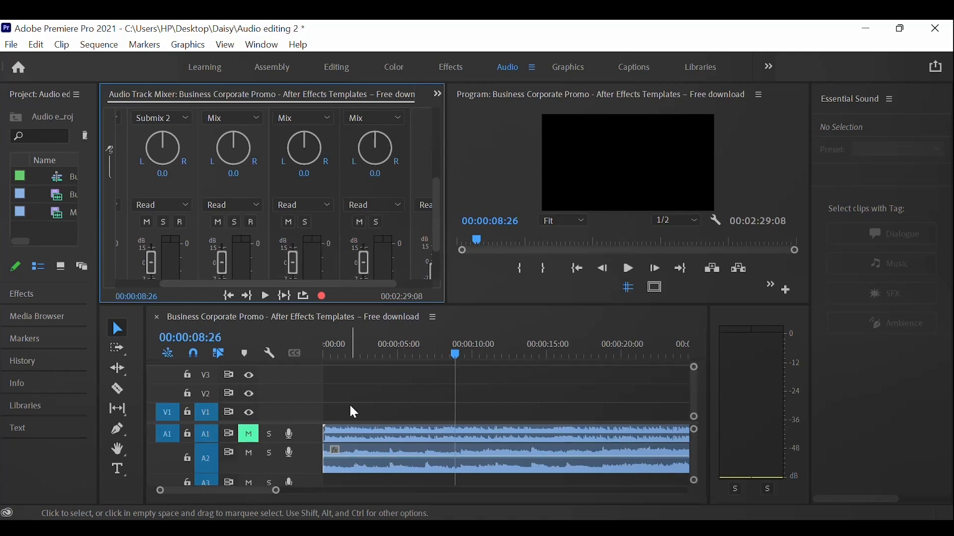
# Step: Reduce track A2's height in the timeline and bring the Submix 1, Submix 2 and Mix tracks into view
pyautogui.moveTo(302, 473); pyautogui.dragTo(300, 461)
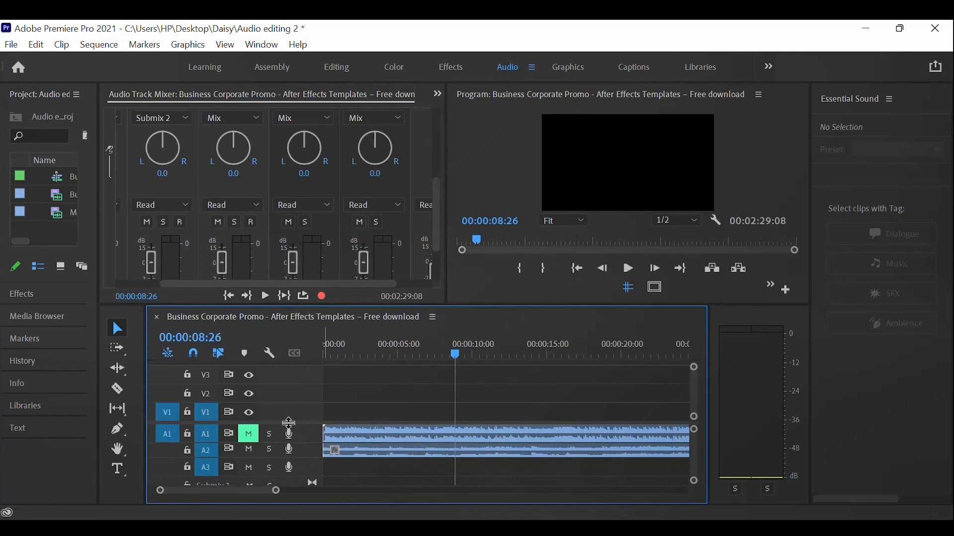
pyautogui.scroll(-2, 288, 376)
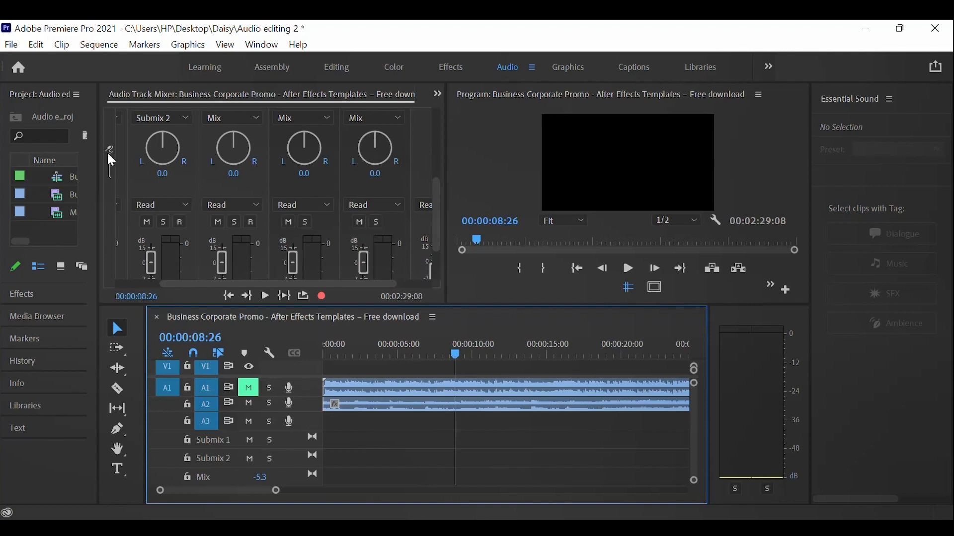
pyautogui.click(733, 528)
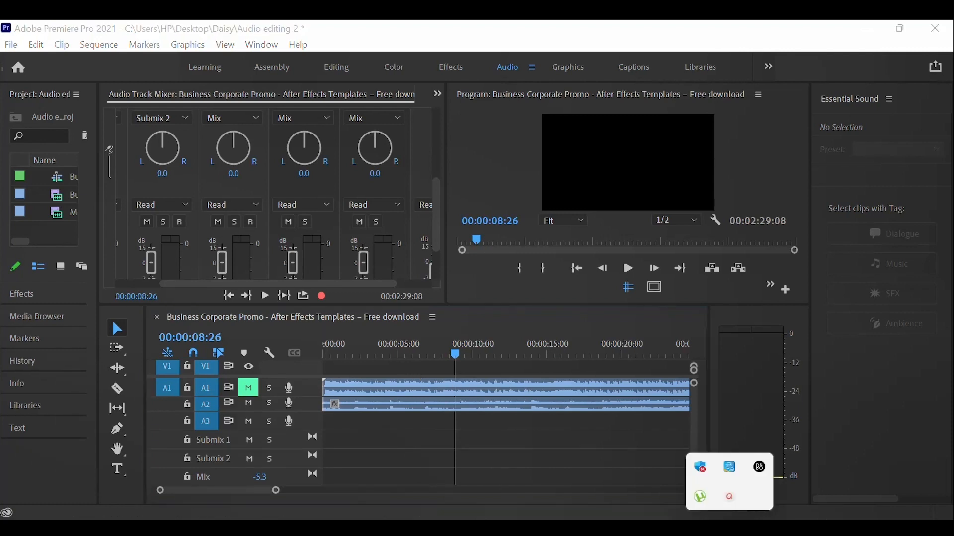
pyautogui.click(734, 502)
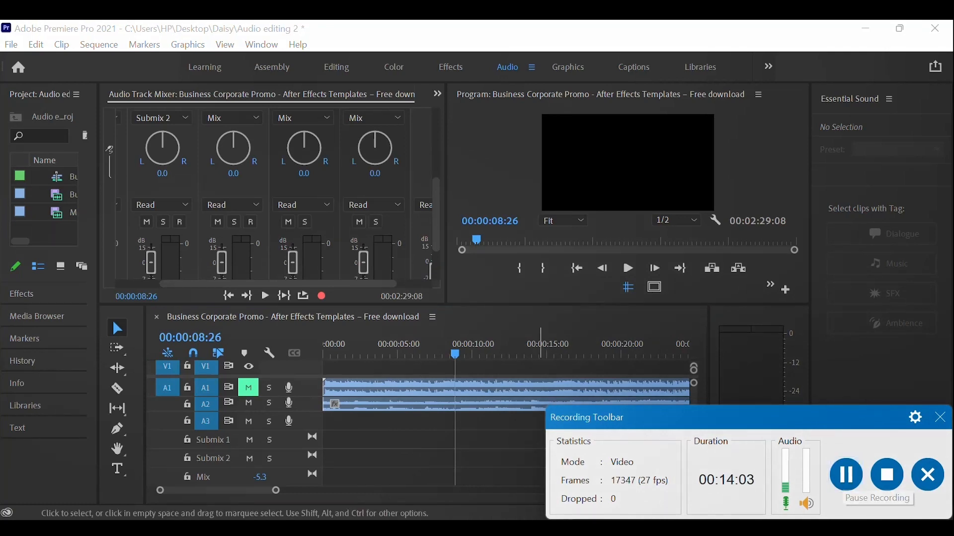
pyautogui.click(733, 527)
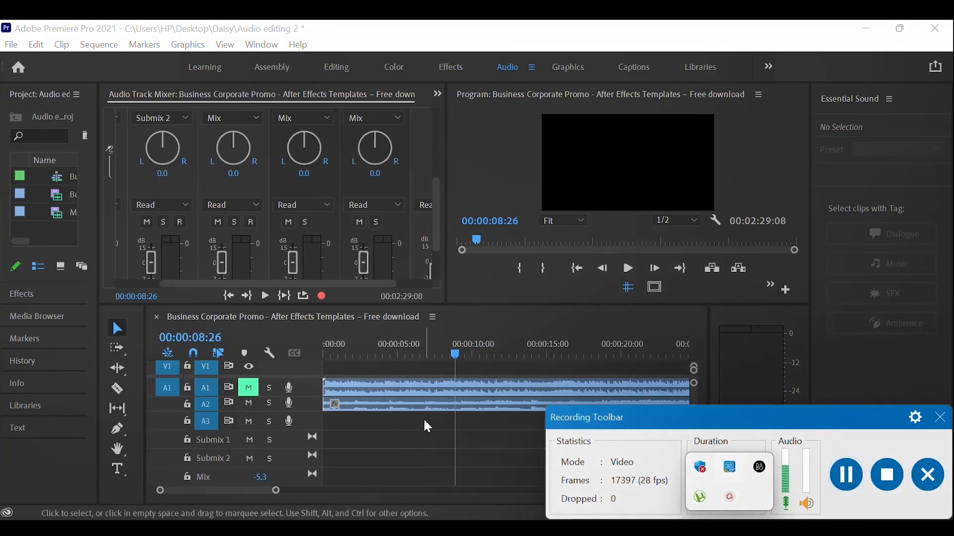
pyautogui.click(423, 446)
pyautogui.click(734, 528)
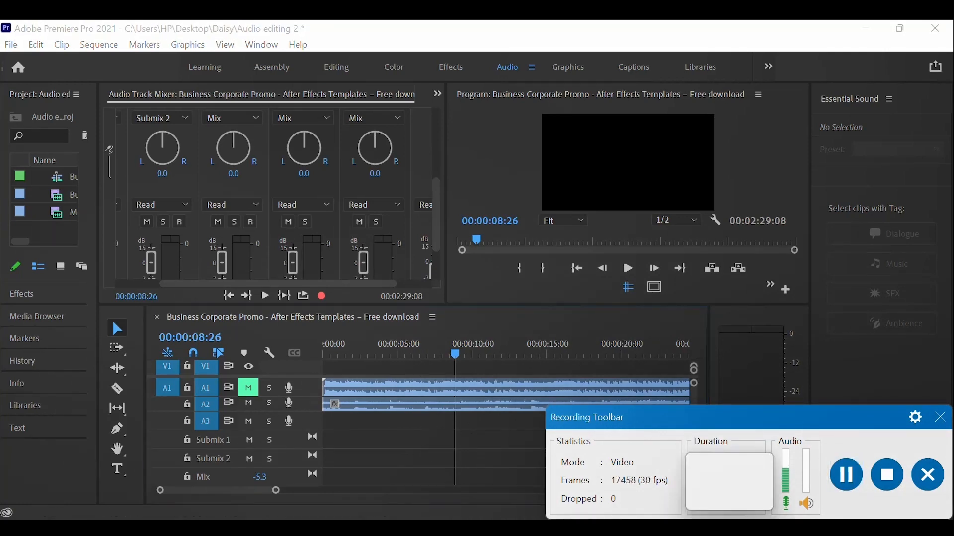
pyautogui.click(735, 501)
pyautogui.click(420, 476)
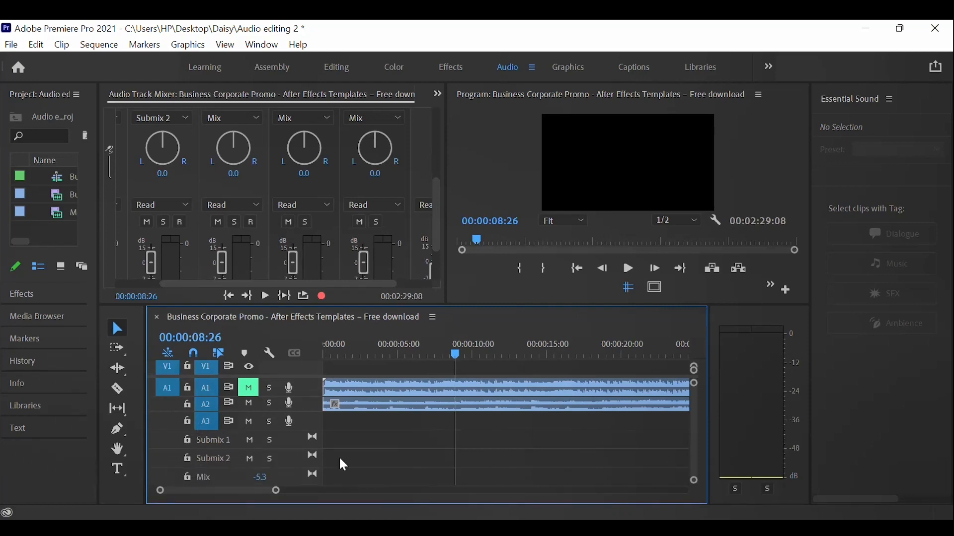
# Step: Delete the Submix 1 track through Delete Tracks, with only the audio submix track deletion enabled
pyautogui.rightClick(296, 455)
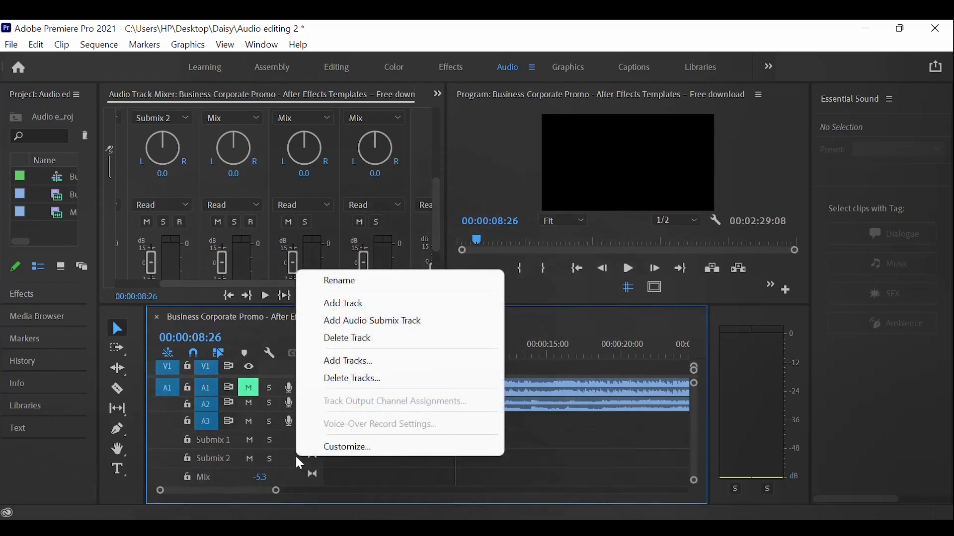
pyautogui.click(335, 381)
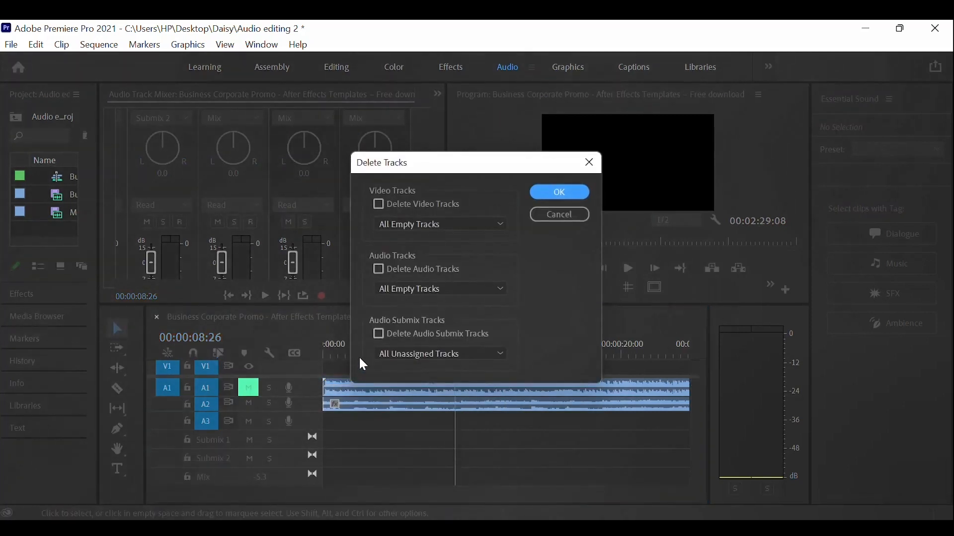
pyautogui.click(454, 285)
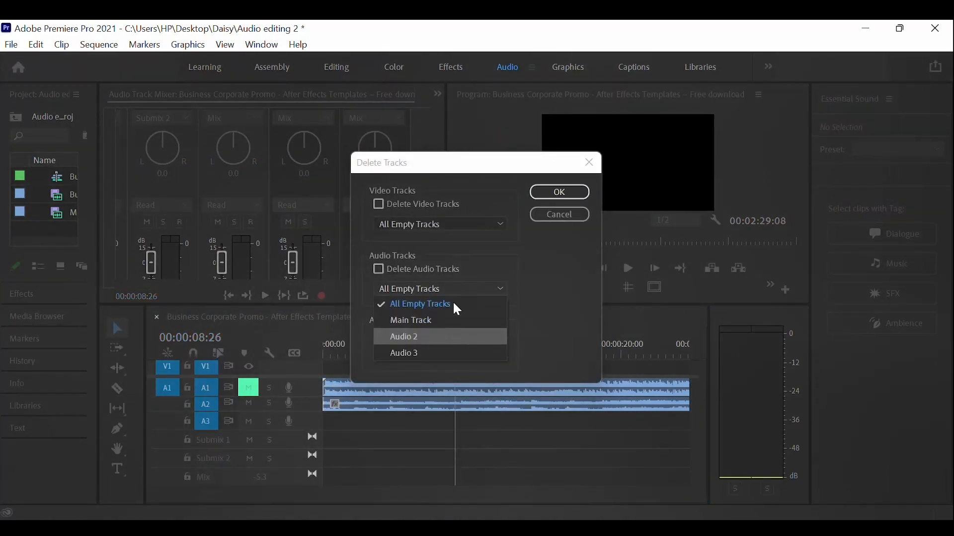
pyautogui.click(456, 285)
pyautogui.click(446, 276)
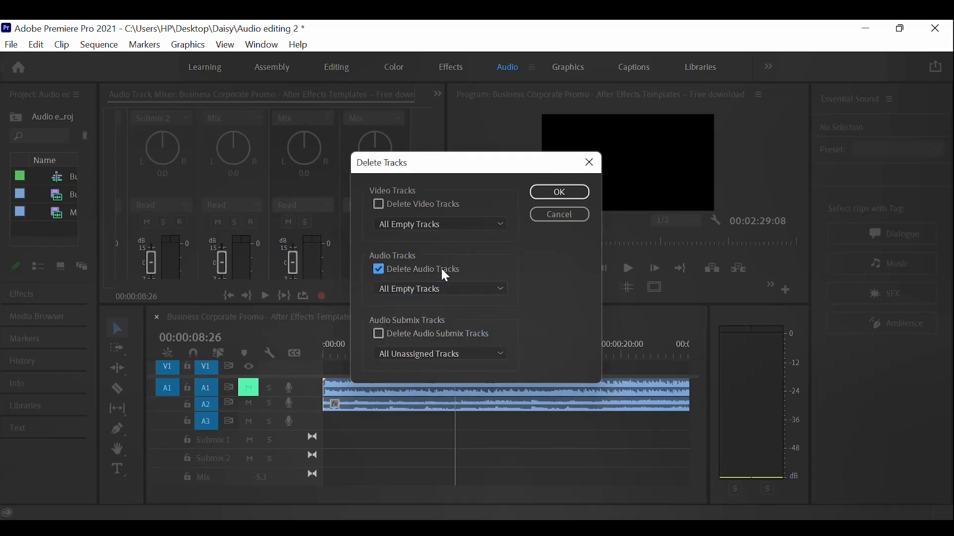
pyautogui.click(446, 276)
pyautogui.click(423, 335)
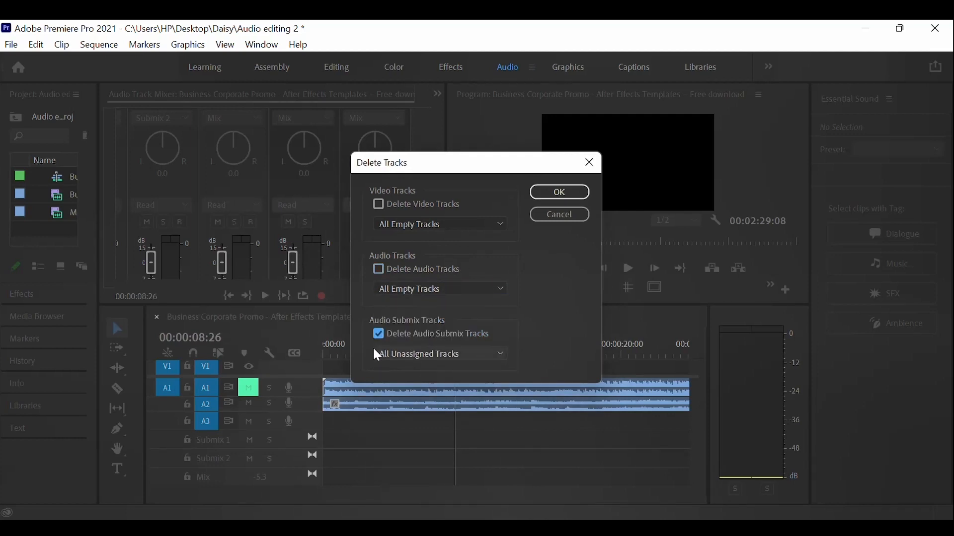
pyautogui.click(414, 356)
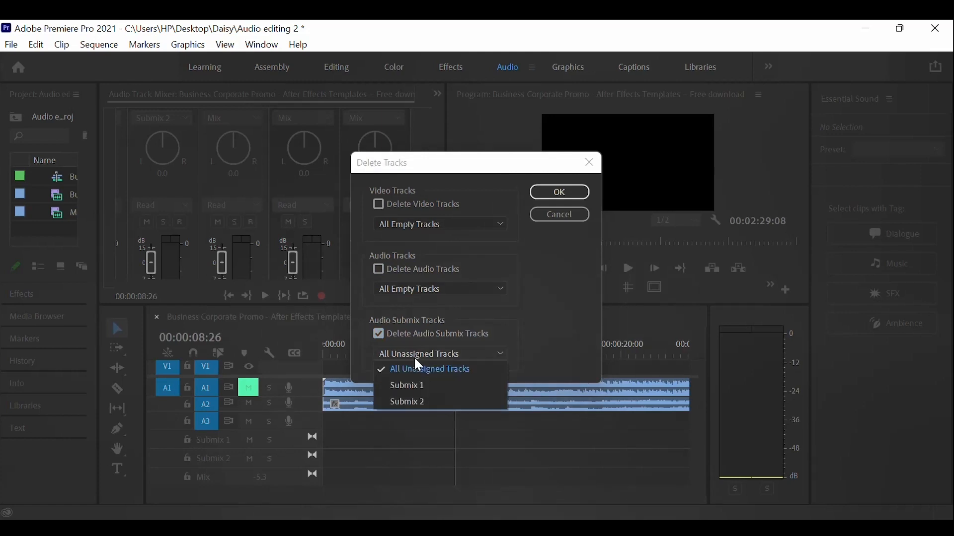
pyautogui.click(415, 391)
pyautogui.click(562, 194)
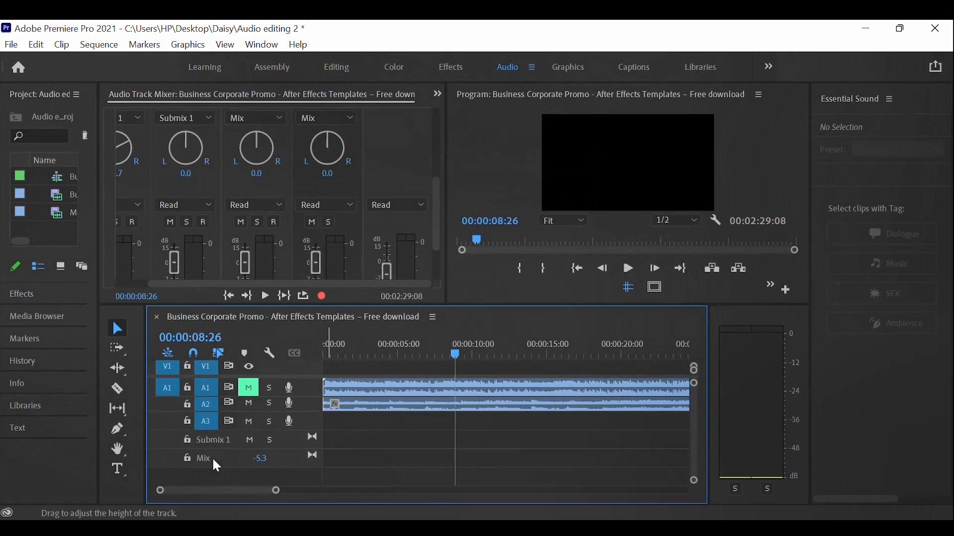
pyautogui.rightClick(292, 439)
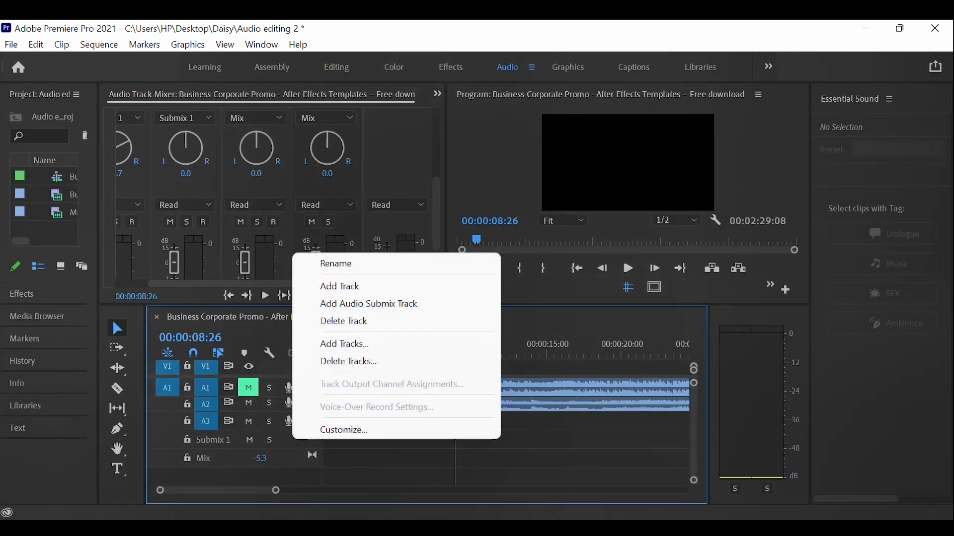
pyautogui.click(731, 528)
pyautogui.click(730, 500)
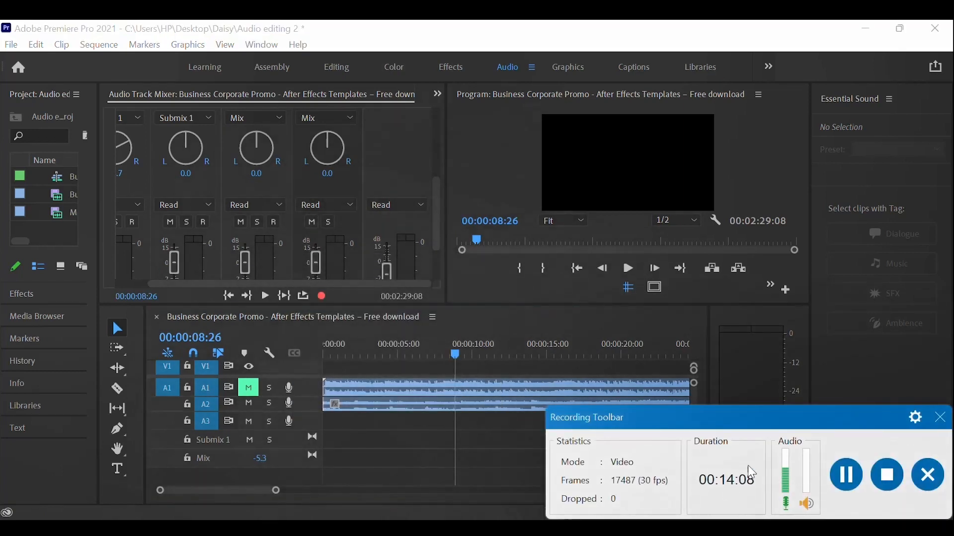
pyautogui.click(833, 476)
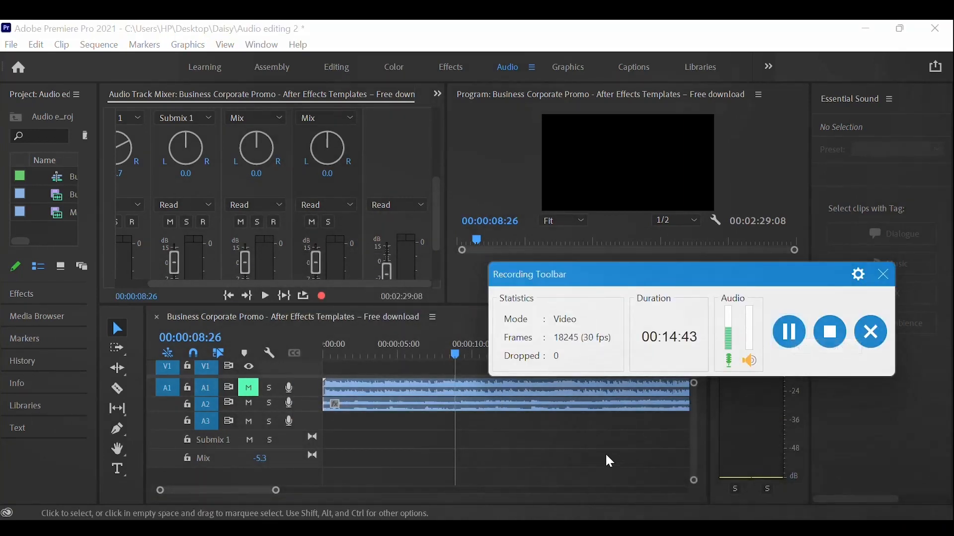
pyautogui.click(605, 453)
pyautogui.click(730, 529)
pyautogui.click(732, 498)
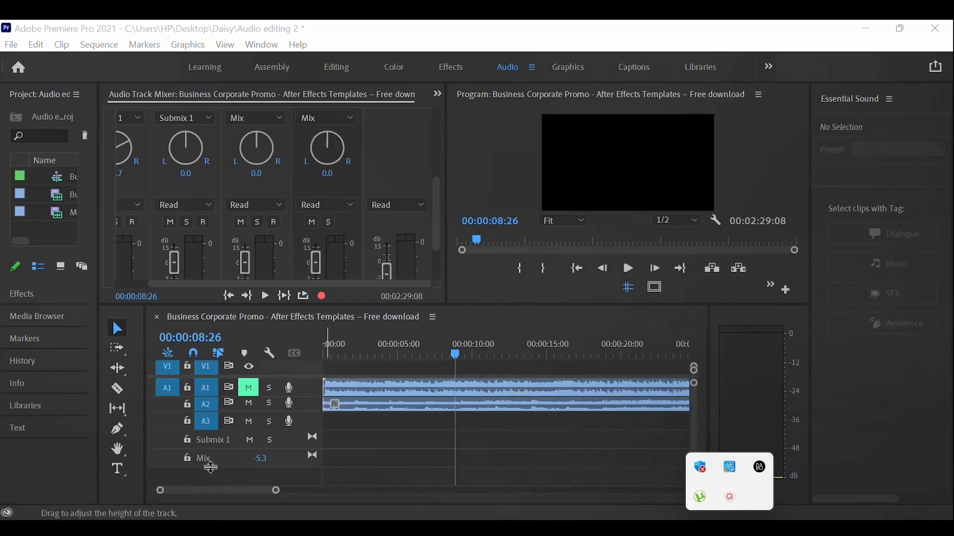
pyautogui.click(224, 461)
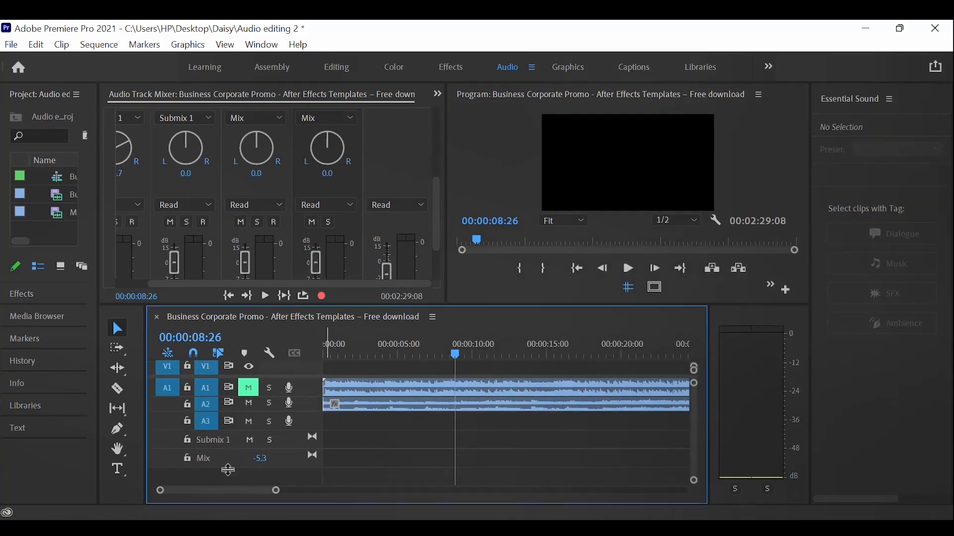
# Step: Delete the remaining submix track directly from the timeline
pyautogui.rightClick(228, 469)
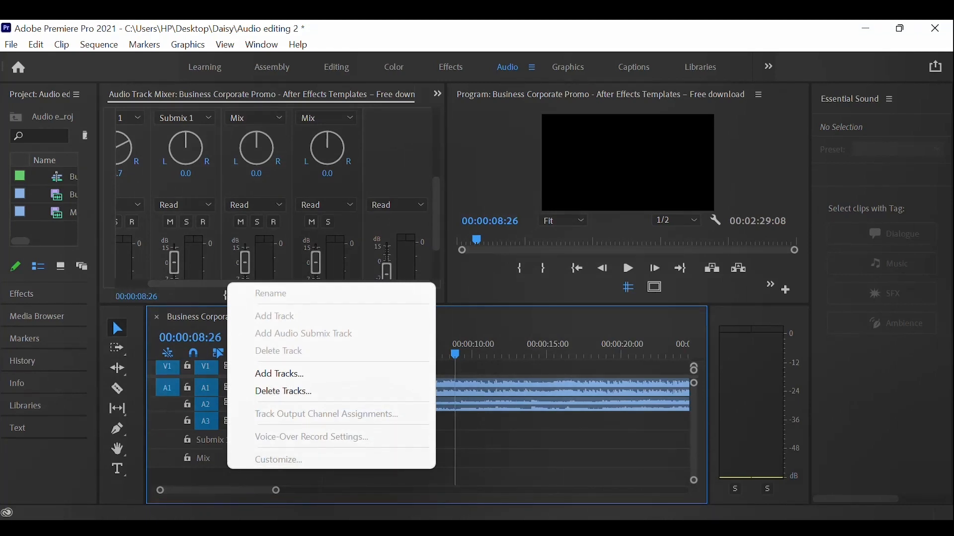
pyautogui.click(156, 454)
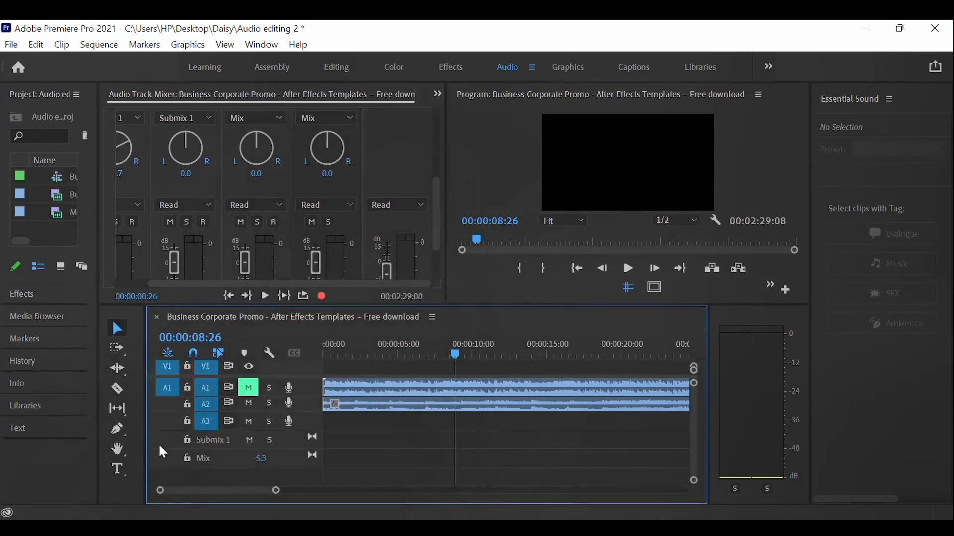
pyautogui.rightClick(285, 438)
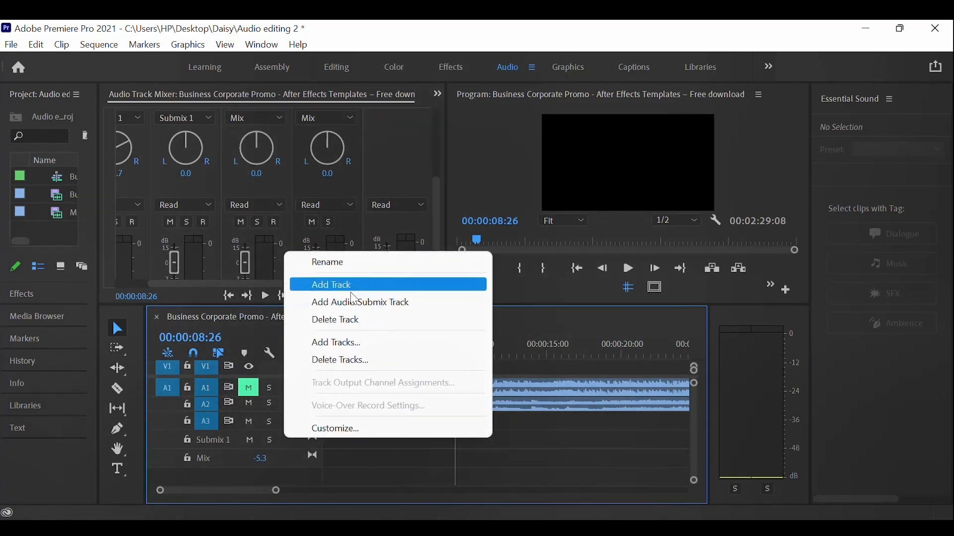
pyautogui.click(350, 321)
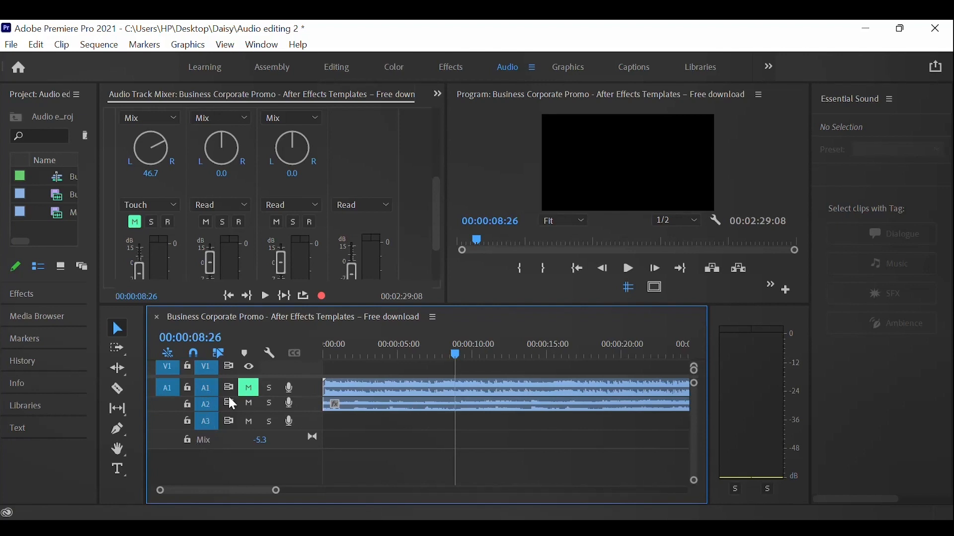
# Step: Add two audio tracks one at a time below track A3, and undo both additions
pyautogui.rightClick(308, 426)
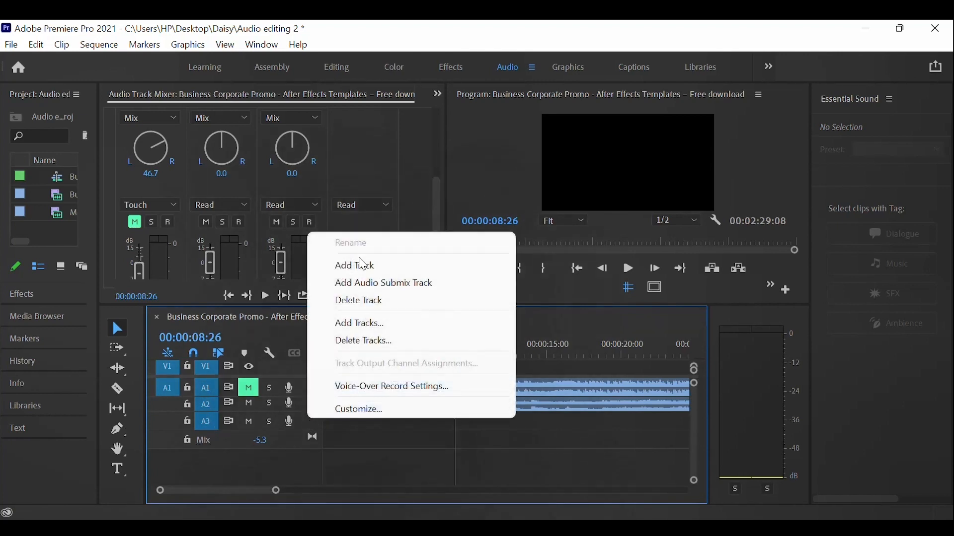
pyautogui.click(411, 271)
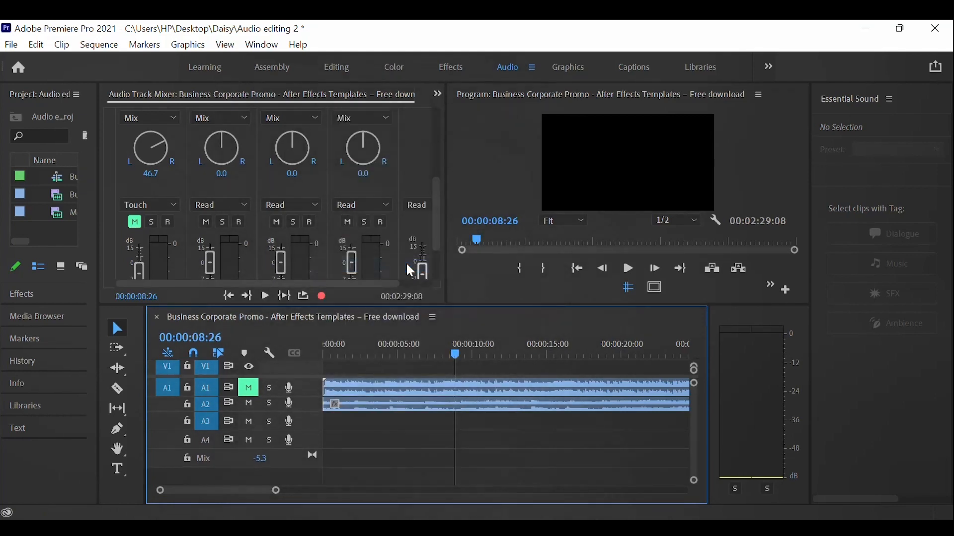
pyautogui.rightClick(305, 442)
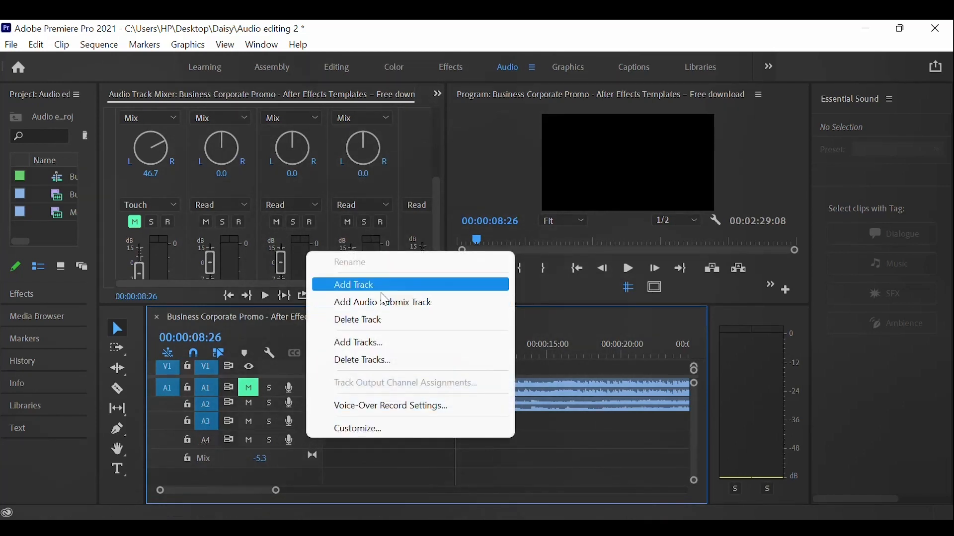
pyautogui.click(354, 285)
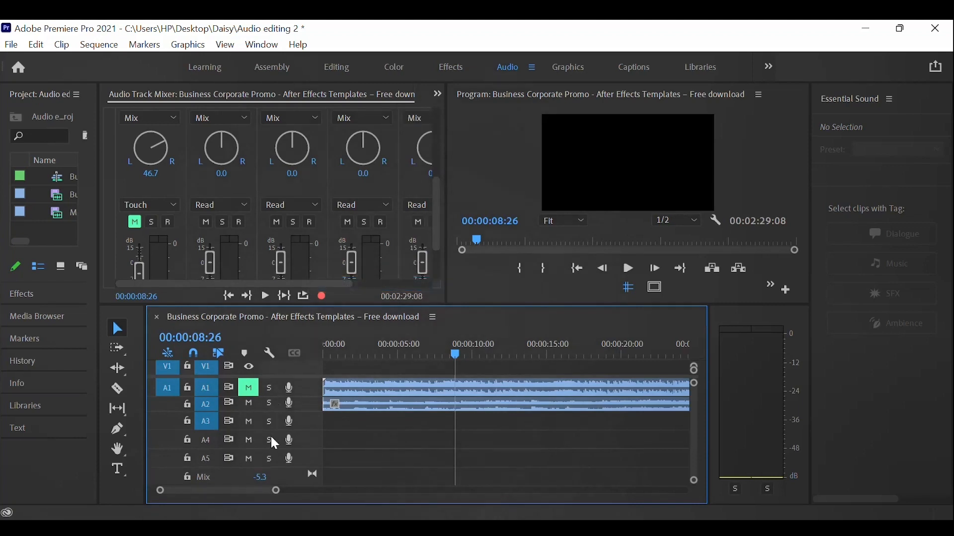
pyautogui.hotkey('ctrl', 'z')
pyautogui.hotkey('ctrl', 'z')
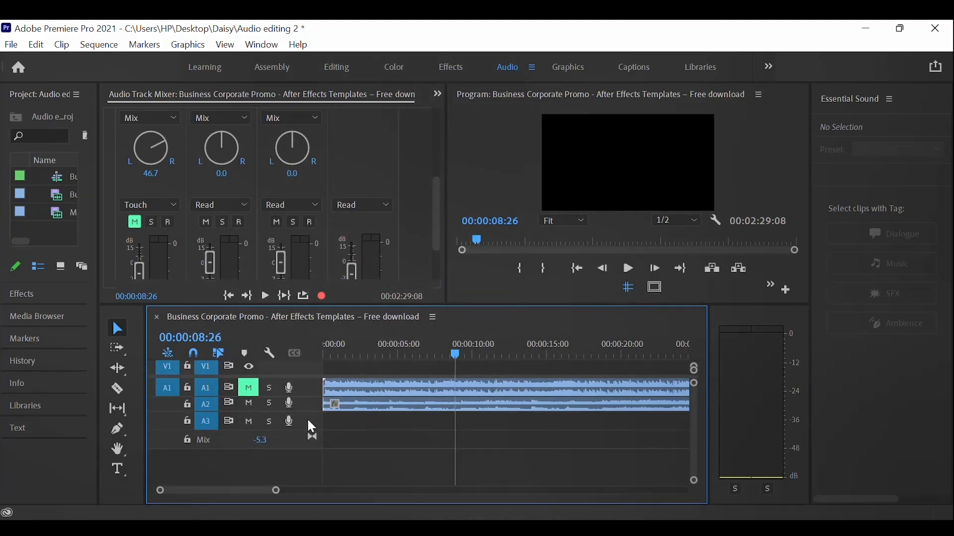
# Step: Add one video track after Video 3 and three standard audio tracks after Audio 3 through Add Tracks
pyautogui.rightClick(311, 427)
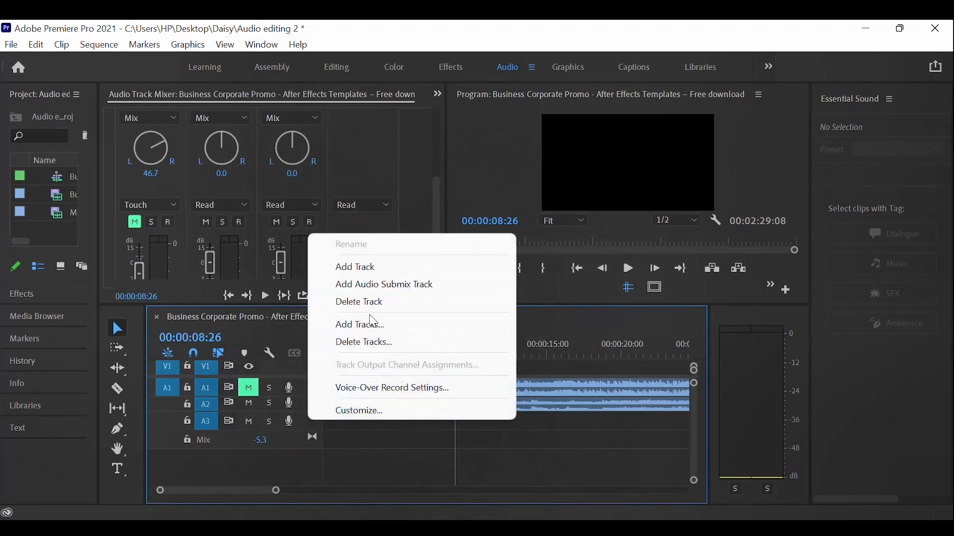
pyautogui.click(372, 323)
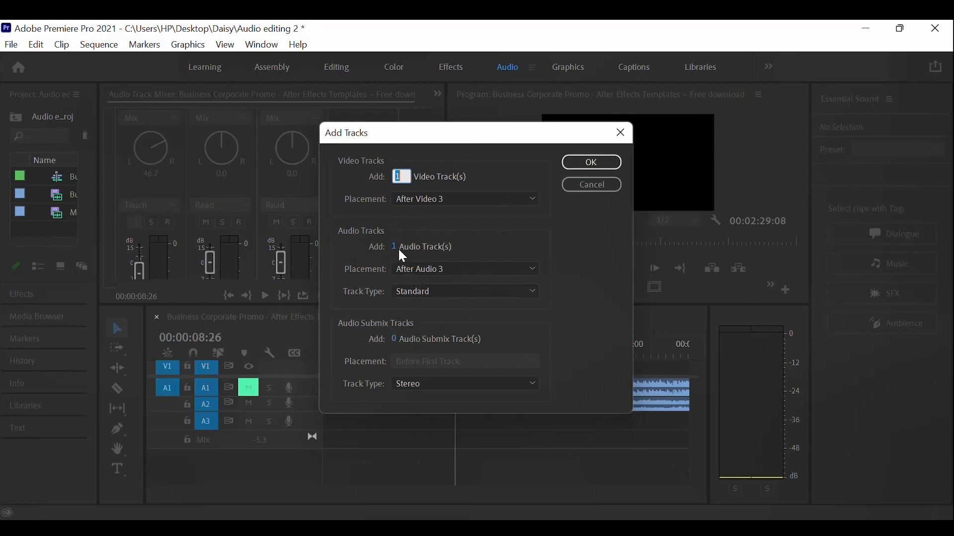
pyautogui.moveTo(398, 247); pyautogui.dragTo(411, 263)
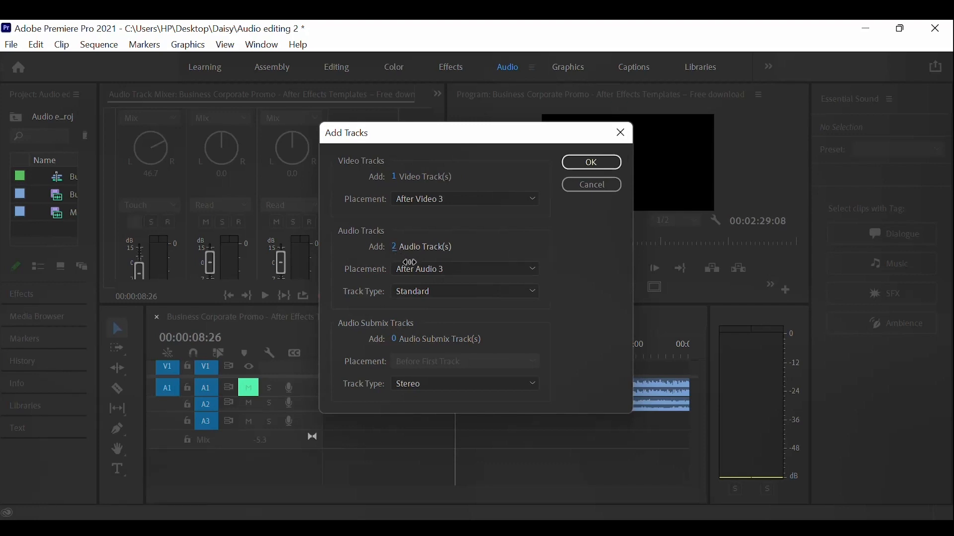
pyautogui.click(401, 247)
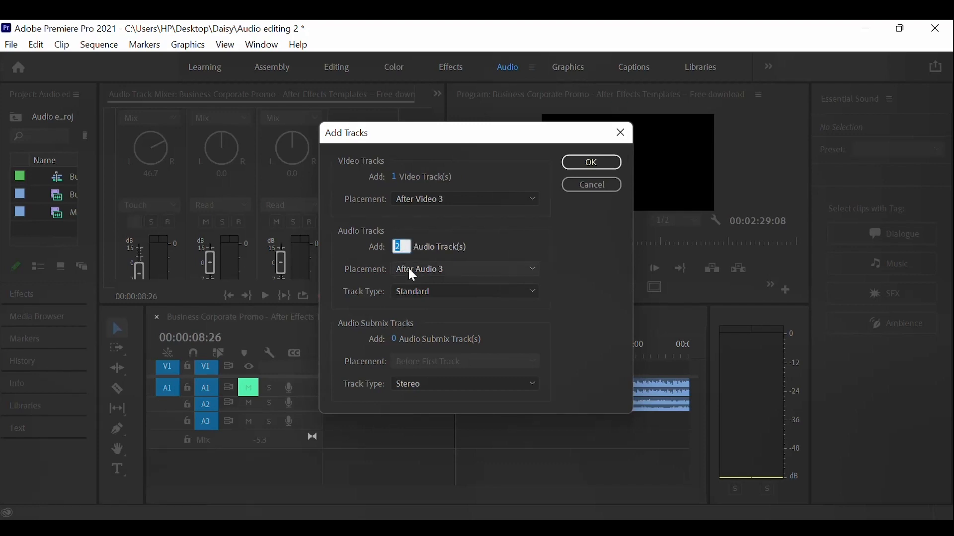
pyautogui.click(592, 163)
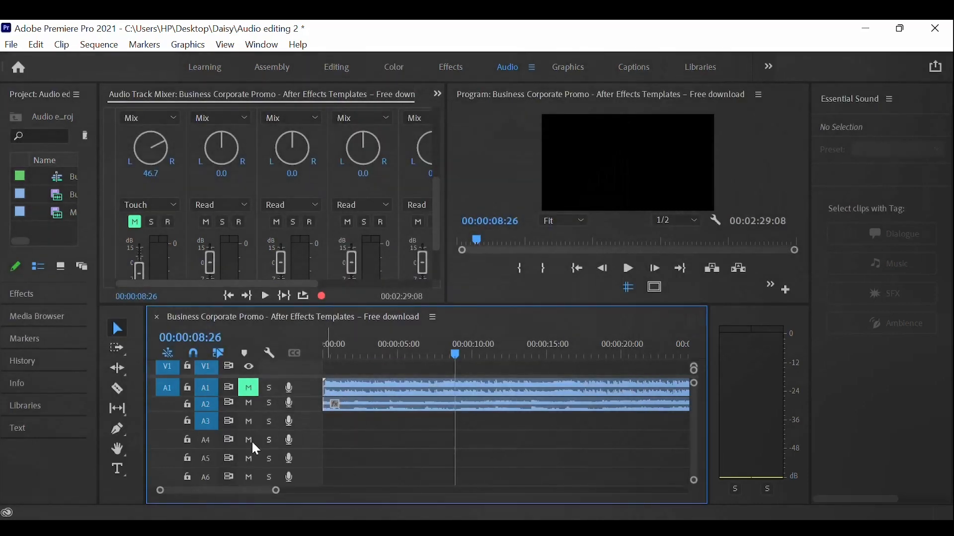